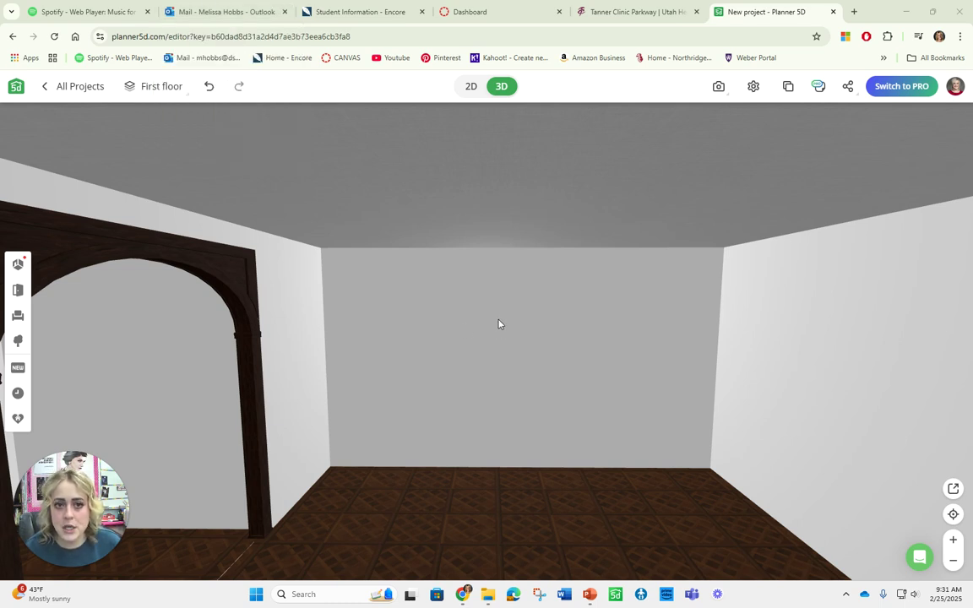
Close the clinic website's tab and add the cream two-door base cabinet with a dark countertop from the kitchen cabinets catalogue
middle_click(630, 11)
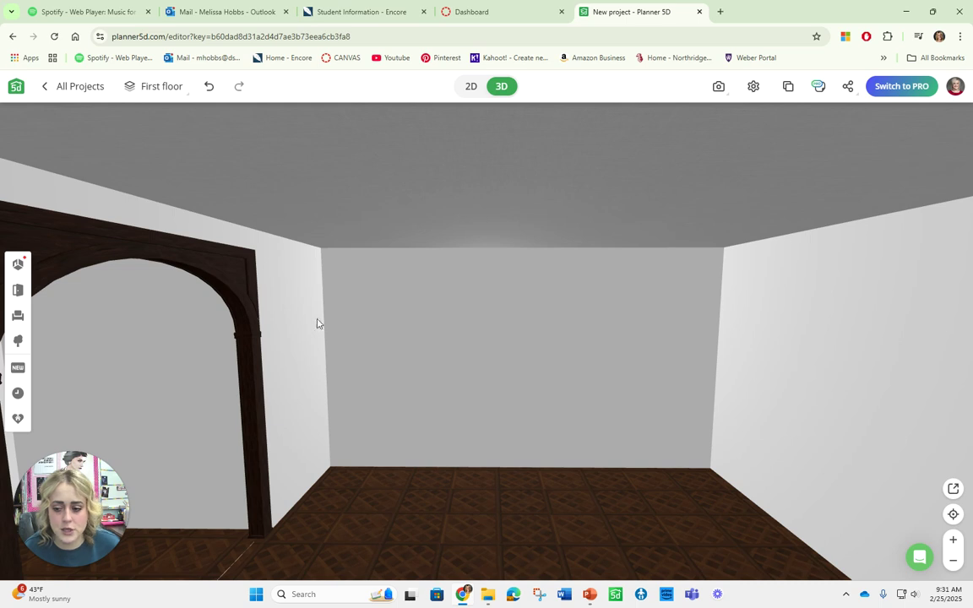
left_click(18, 315)
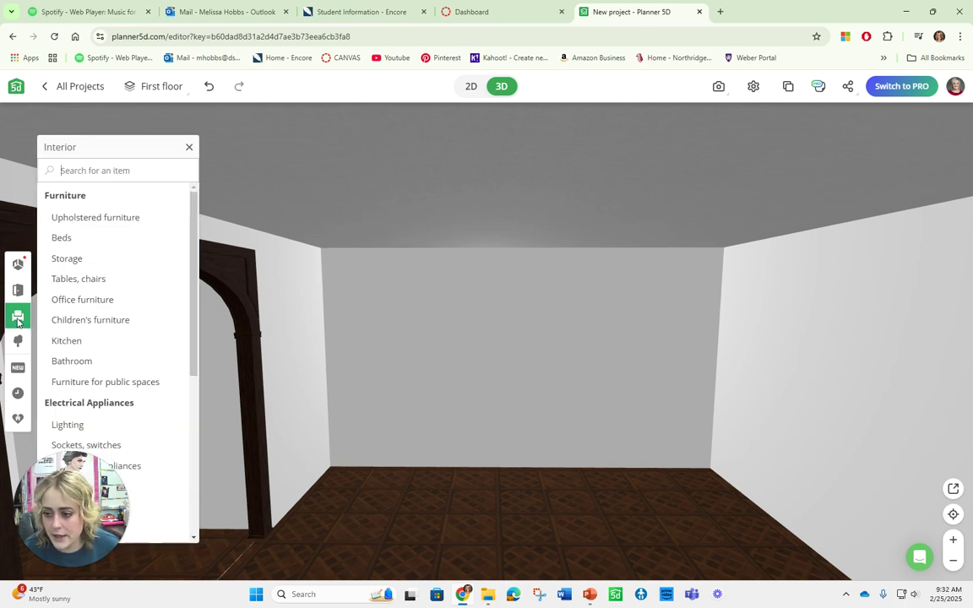
left_click(94, 345)
left_click(89, 217)
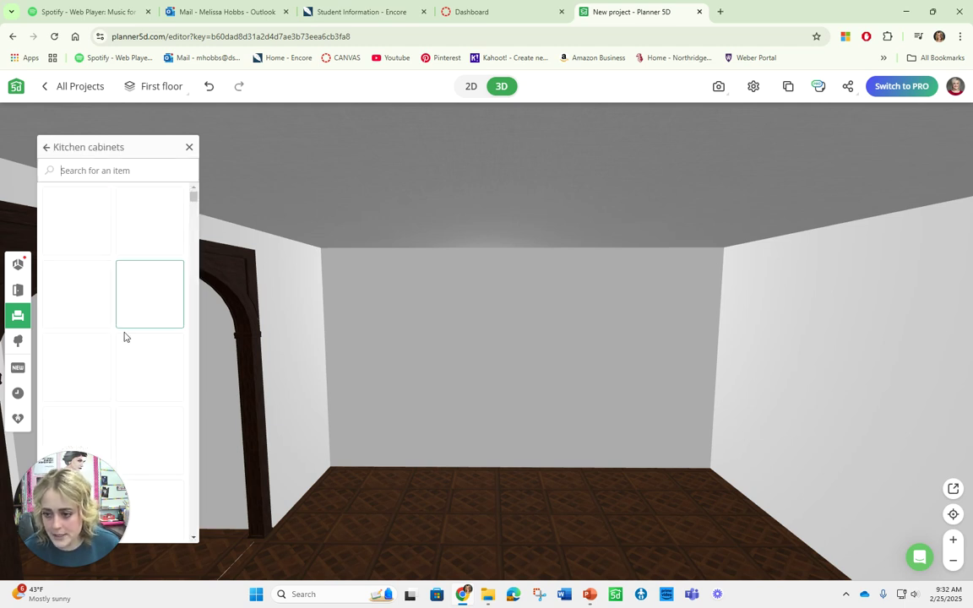
scroll(136, 338, "down", 6)
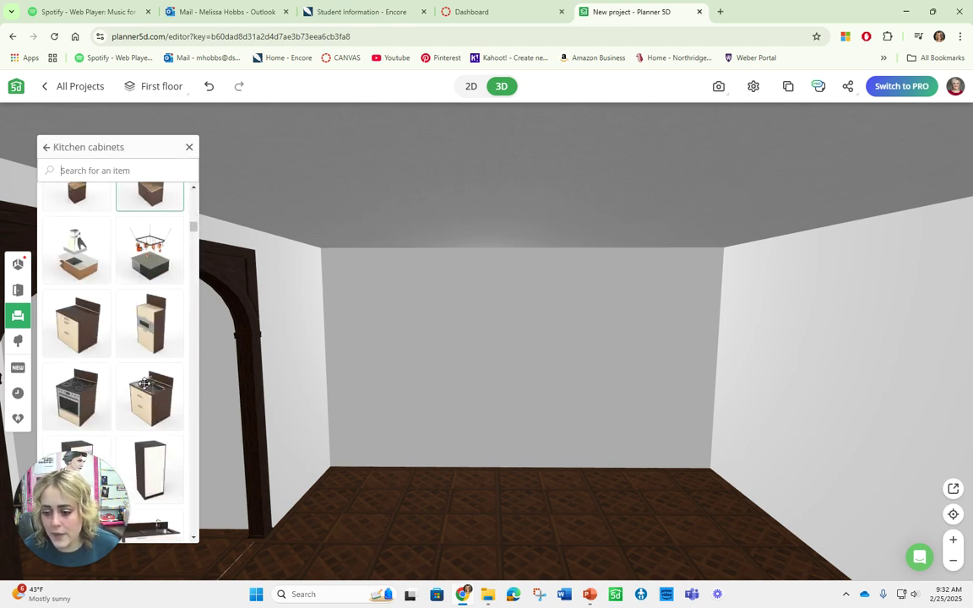
scroll(144, 384, "down", 5)
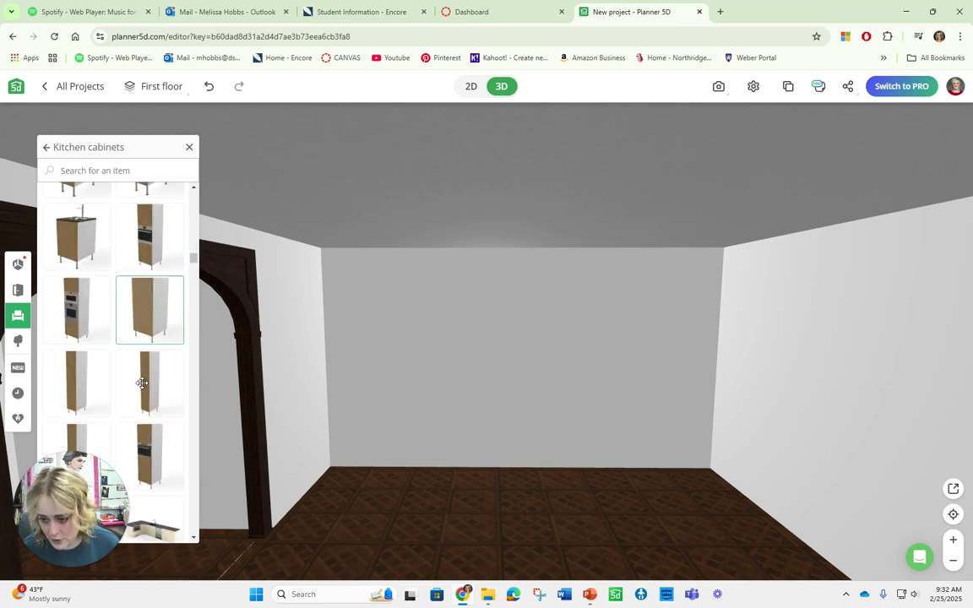
scroll(143, 372, "down", 3)
scroll(149, 344, "up", 1)
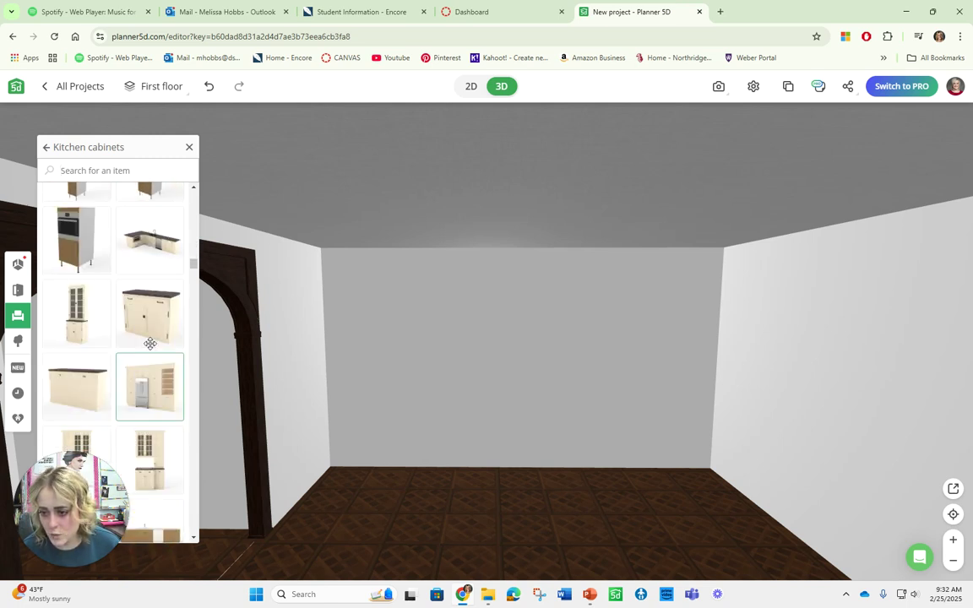
scroll(149, 347, "down", 2)
scroll(154, 291, "up", 1)
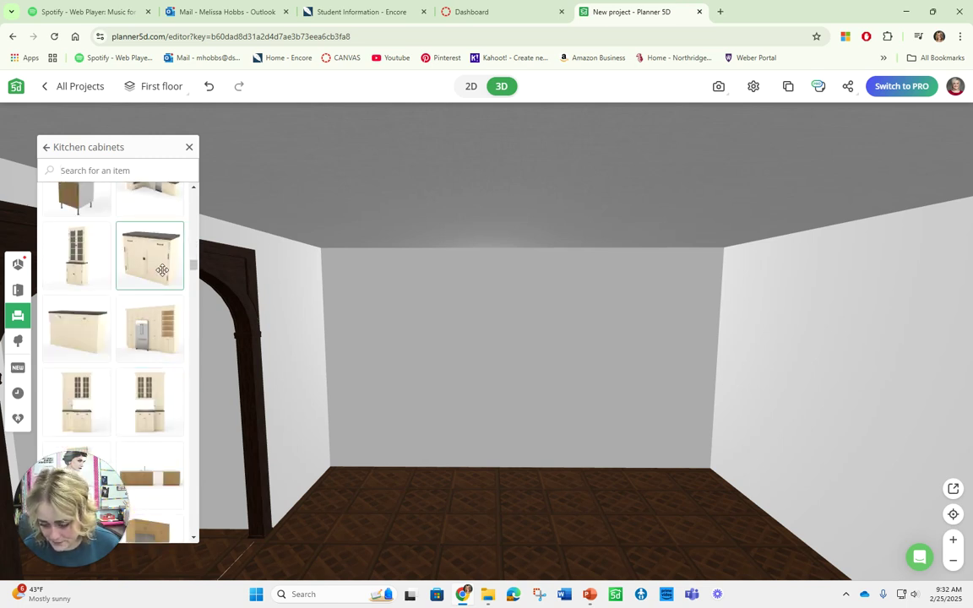
left_click_drag(484, 333, 463, 442)
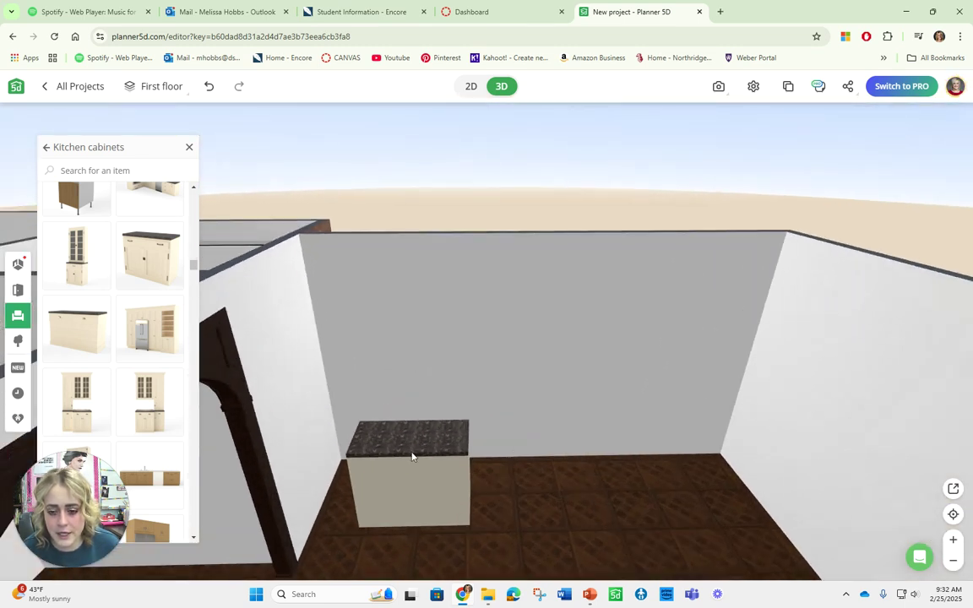
Flip the base cabinet so its doors face the room and move it into the corner beside the arch wall
left_click(463, 443)
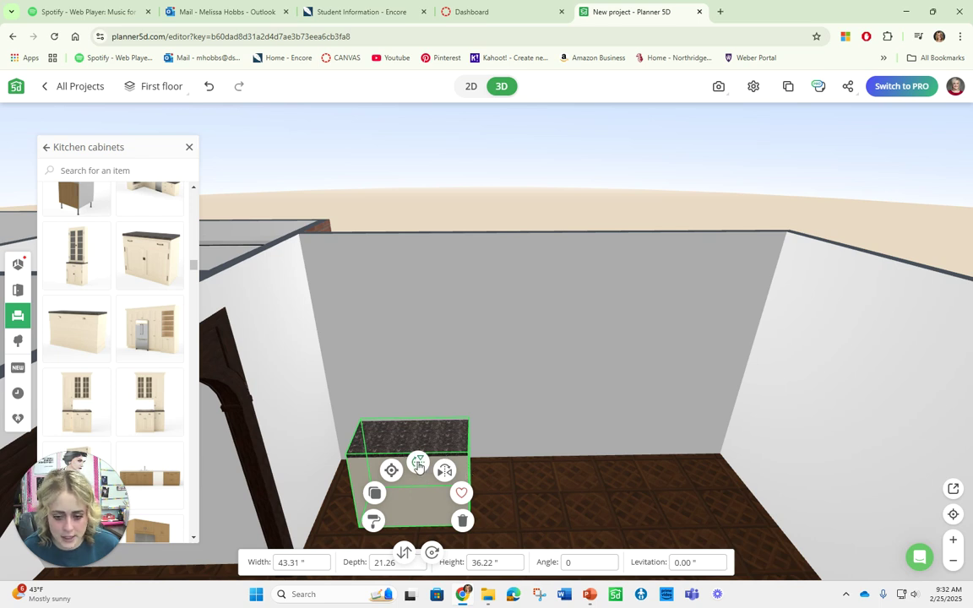
left_click_drag(418, 464, 402, 443)
left_click(557, 438)
left_click_drag(557, 438, 426, 498)
left_click(427, 422)
left_click(423, 414)
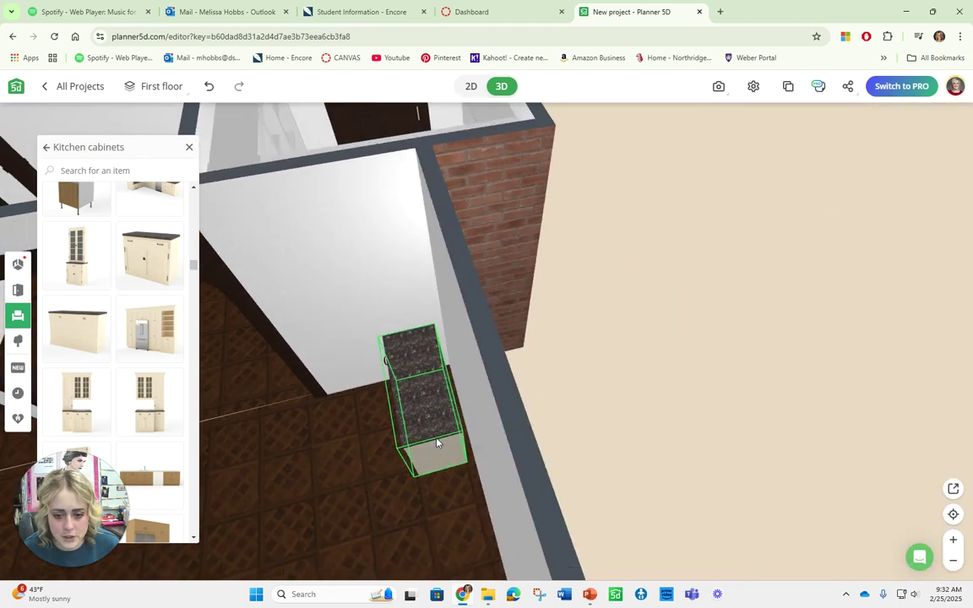
left_click(444, 440)
left_click_drag(590, 438, 521, 466)
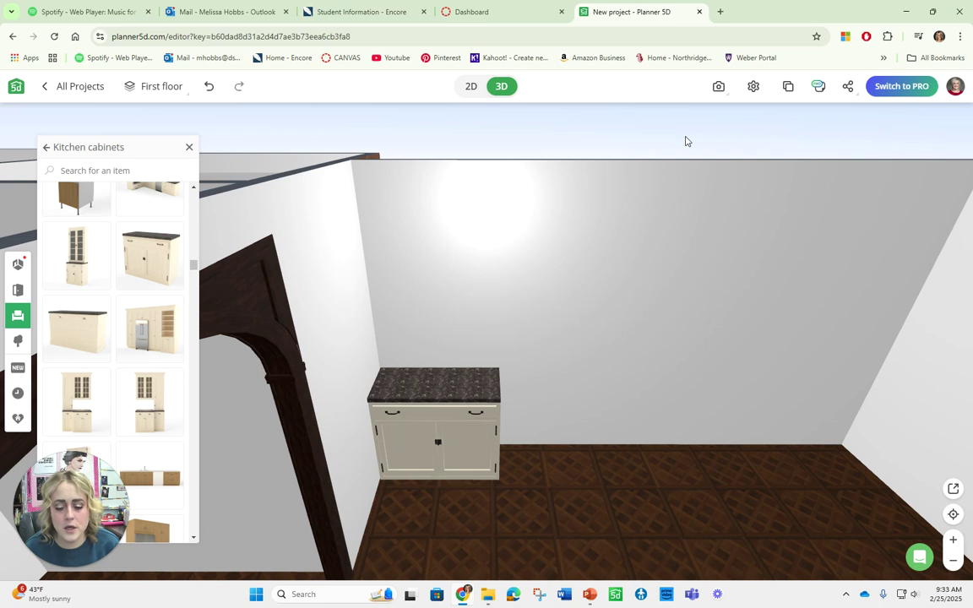
left_click_drag(592, 422, 360, 373)
left_click_drag(409, 438, 421, 414)
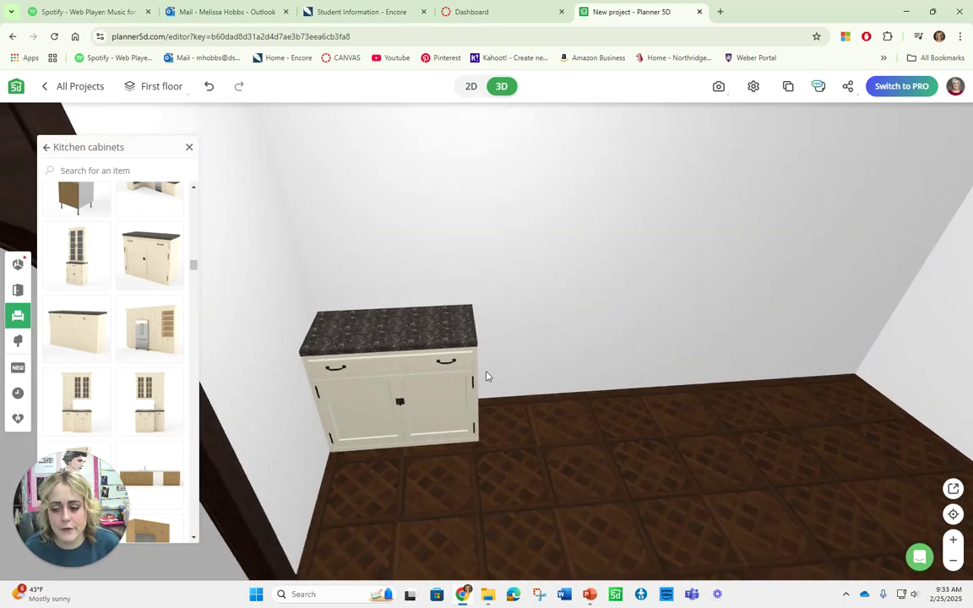
left_click_drag(526, 332, 474, 376)
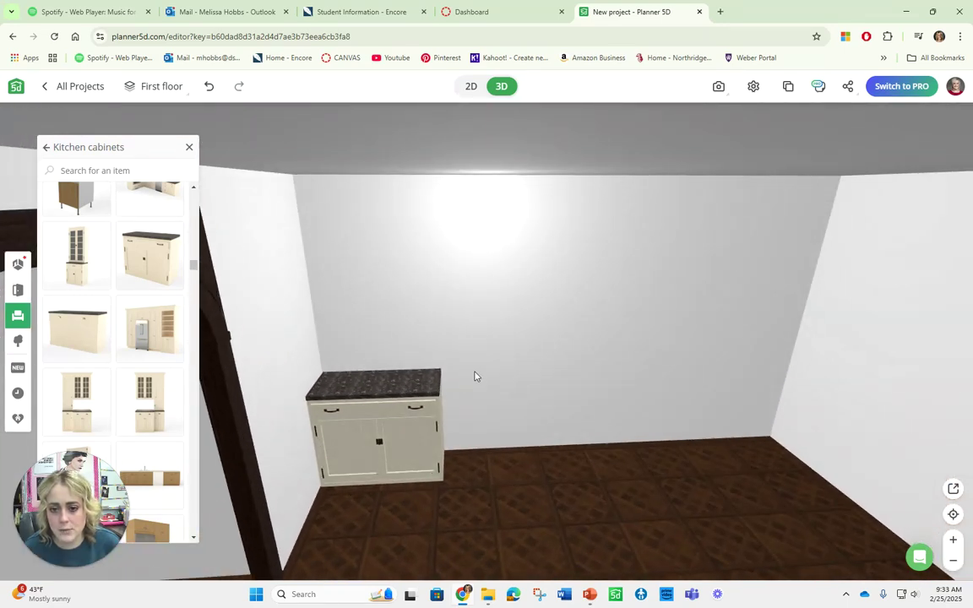
Add the plain square column from the construction catalogue's Columns category
left_click(47, 148)
left_click(51, 150)
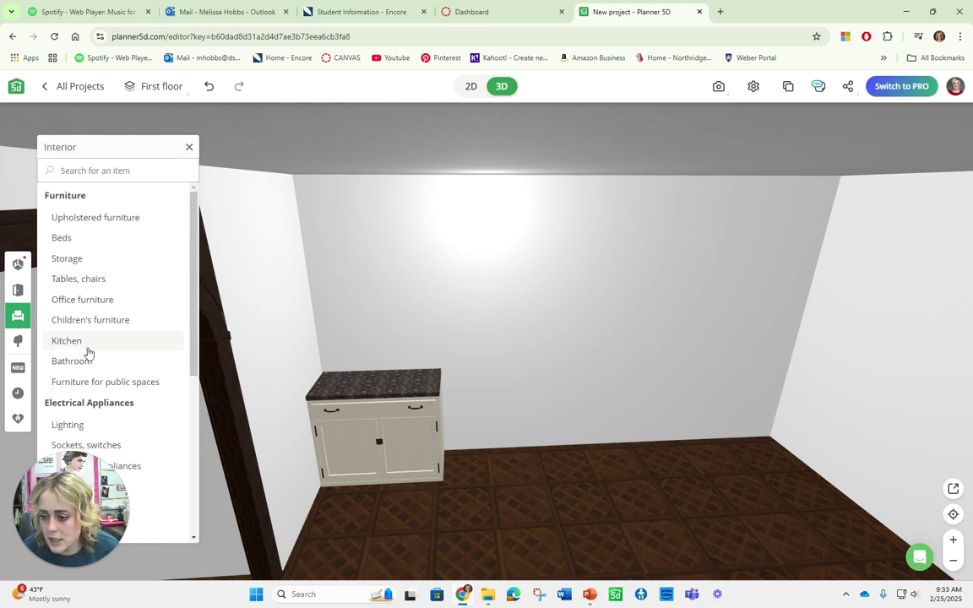
left_click(190, 149)
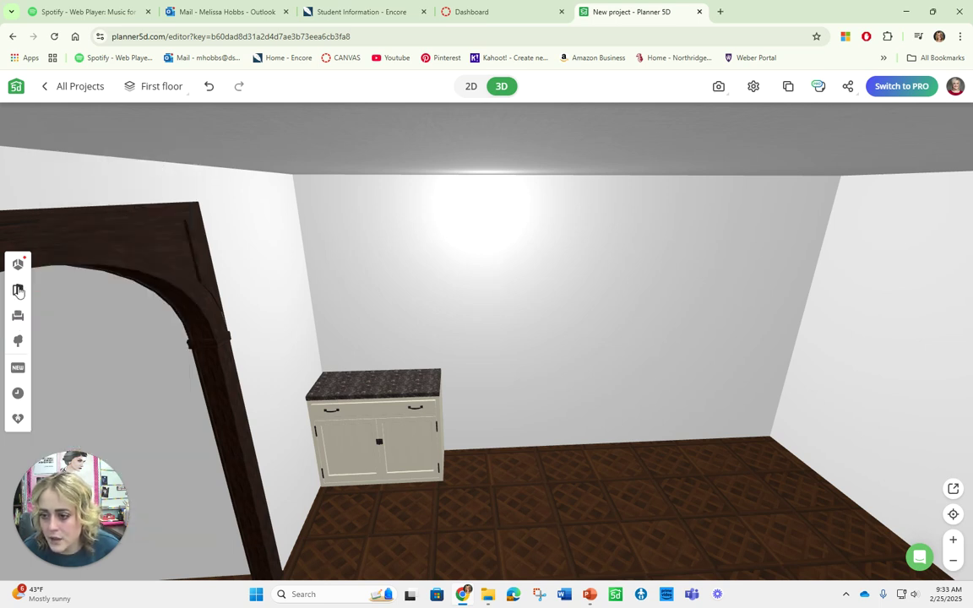
left_click(19, 291)
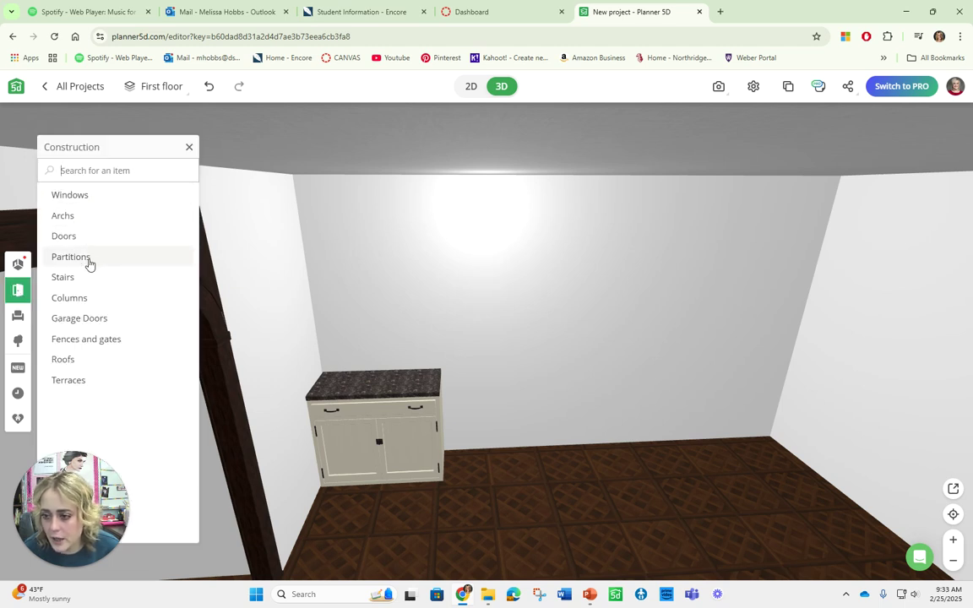
left_click(82, 299)
left_click(97, 239)
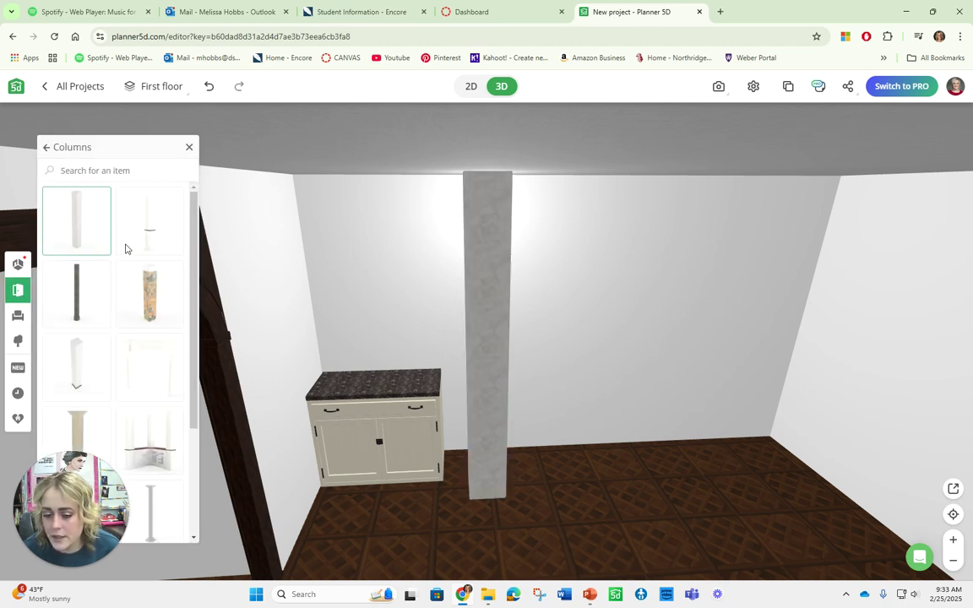
Place the column beside the base cabinet and set its width to 1"
left_click_drag(445, 277, 551, 343)
left_click(559, 319)
left_click(303, 561)
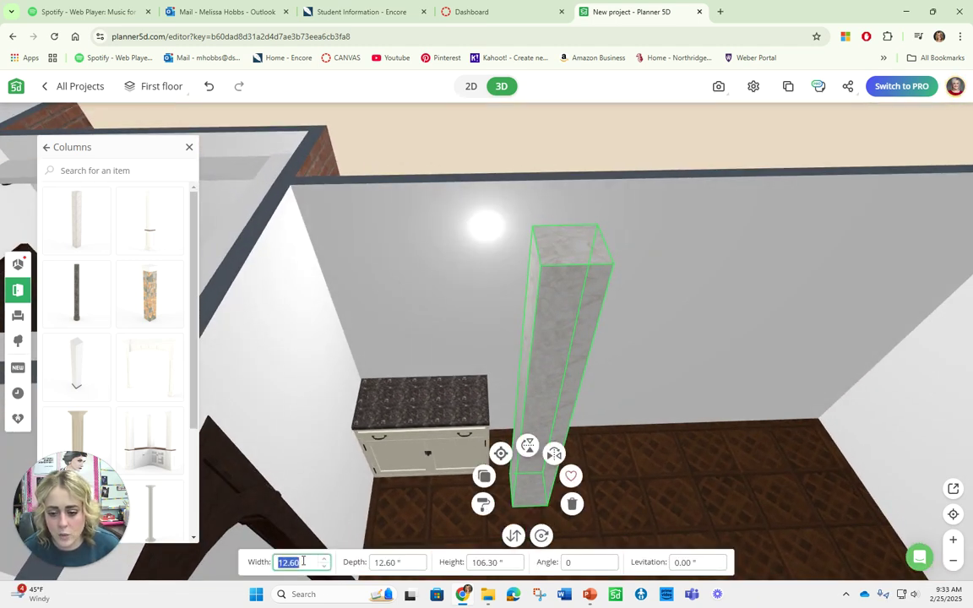
type("1")
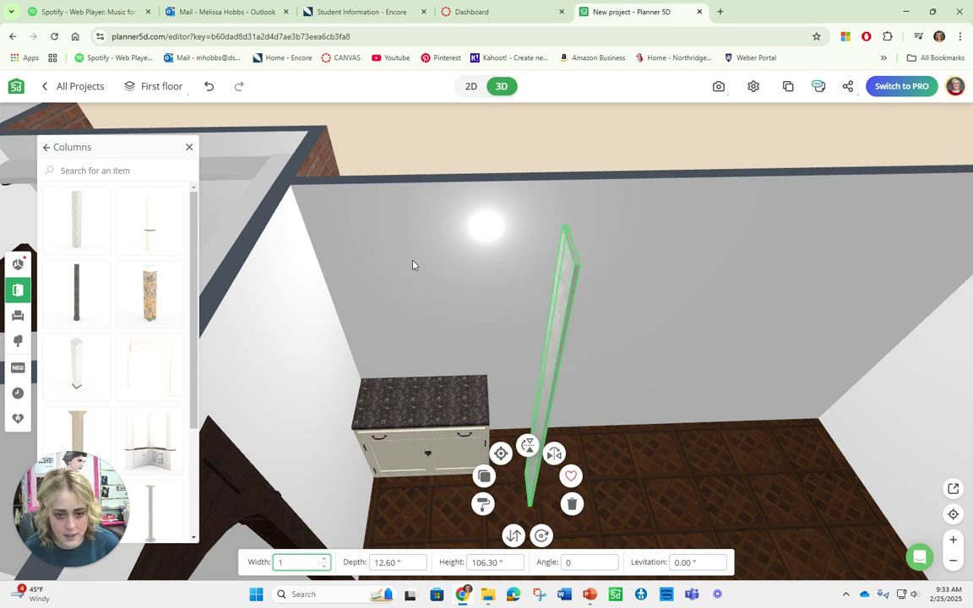
Move the thin column into the corner against the arch wall, over the end of the base cabinet
left_click_drag(602, 245, 384, 245)
left_click(508, 493)
left_click_drag(513, 289, 453, 366)
left_click(460, 373)
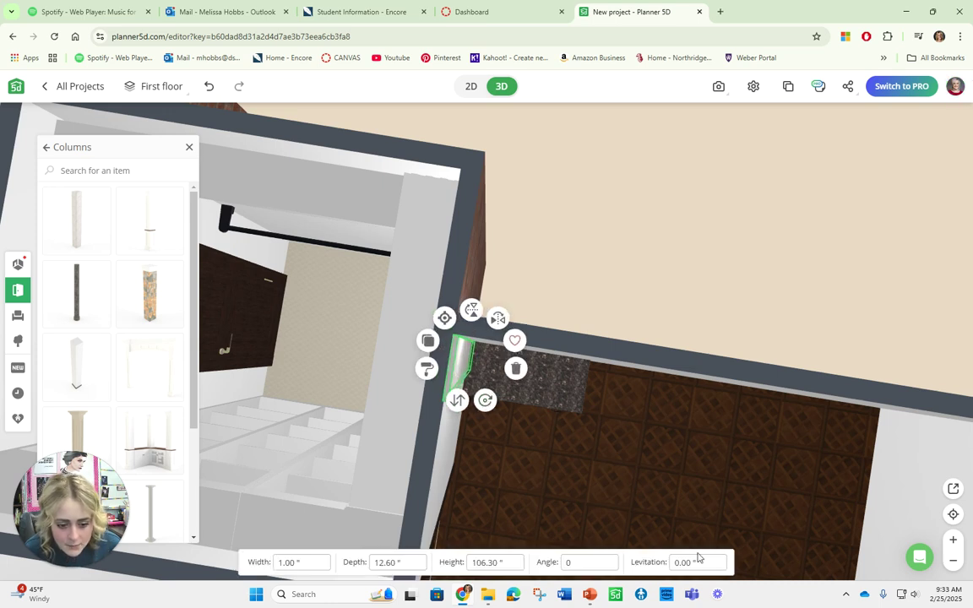
Set the thin column's height to 104.30"
left_click_drag(677, 481, 437, 292)
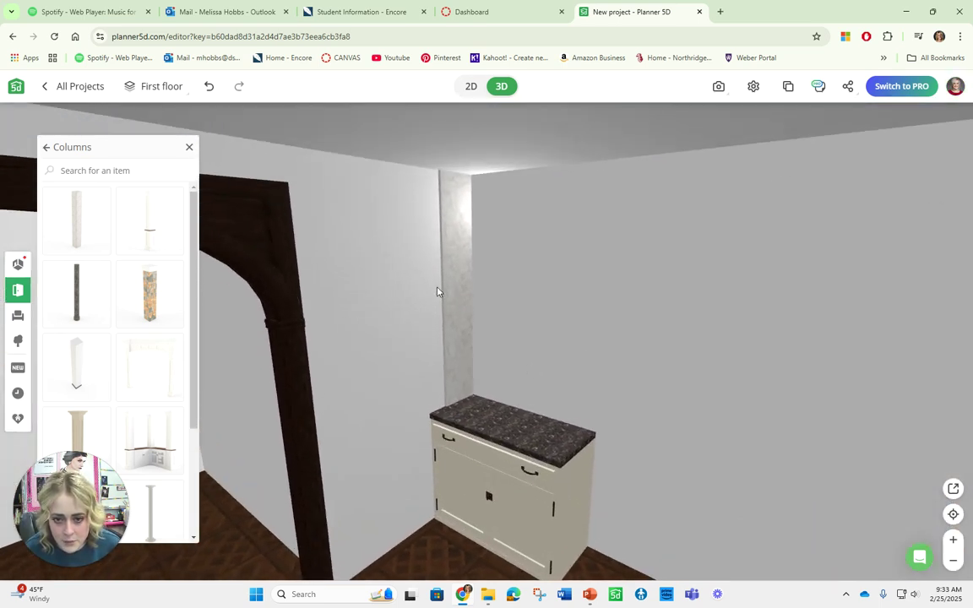
left_click(440, 291)
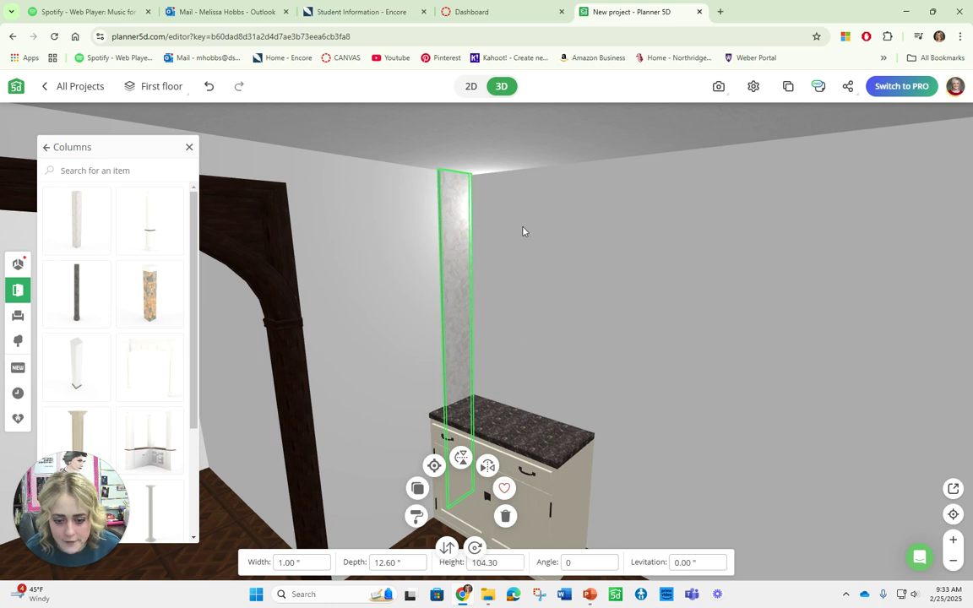
left_click_drag(553, 283, 481, 347)
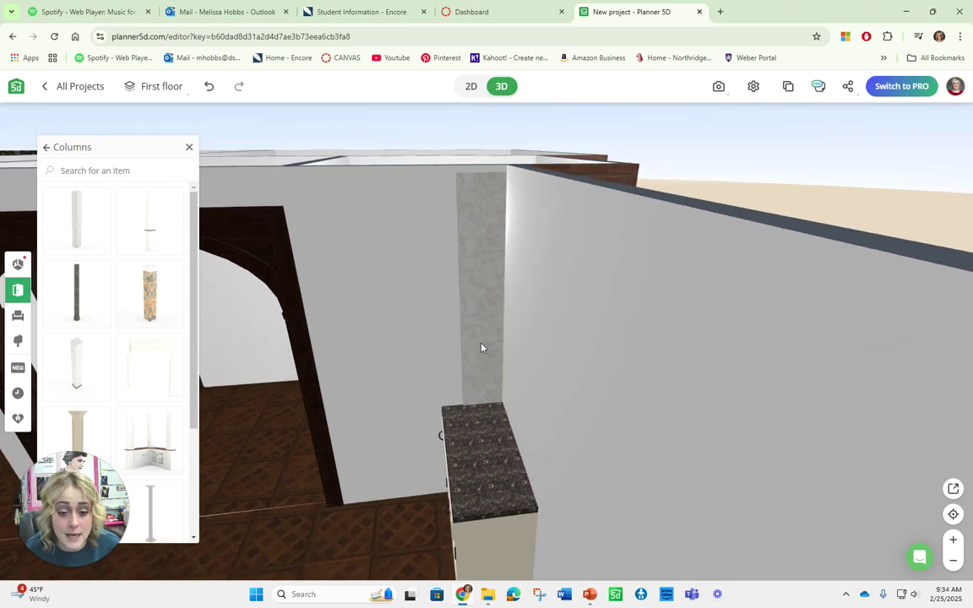
Check the base cabinet's depth and set the thin column's depth to 21.26" to match it
left_click(491, 450)
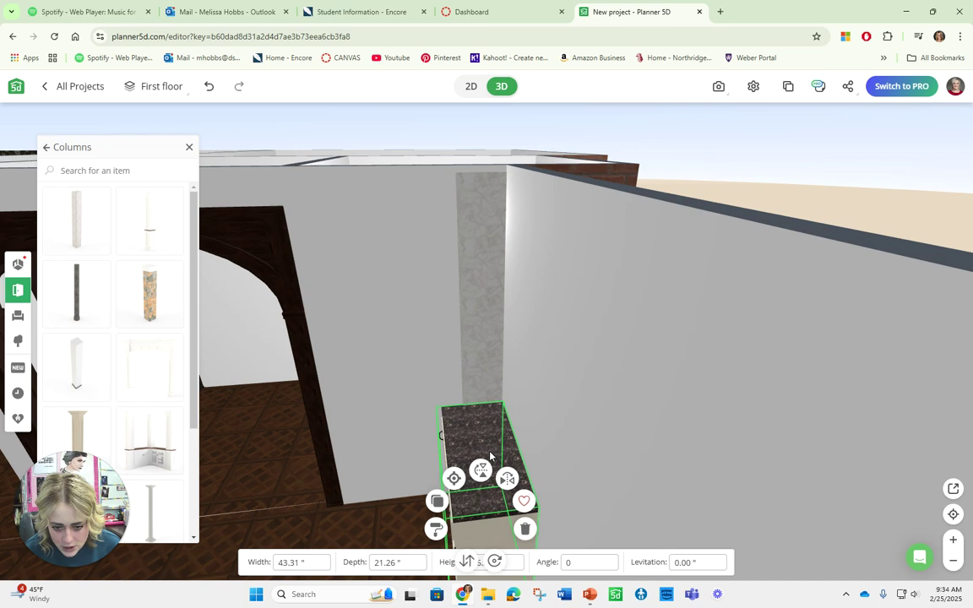
left_click(486, 357)
double_click(397, 563)
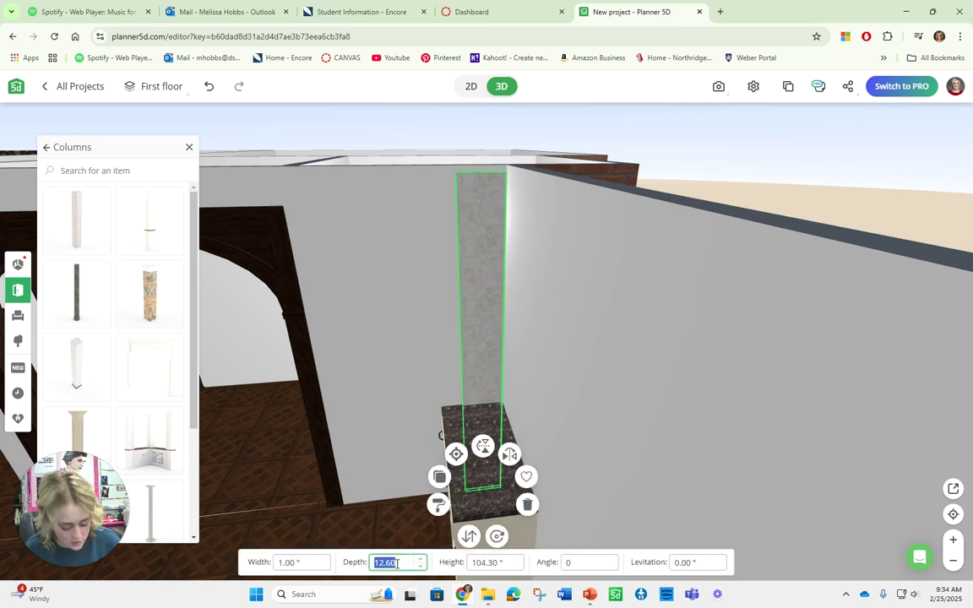
type("21.26")
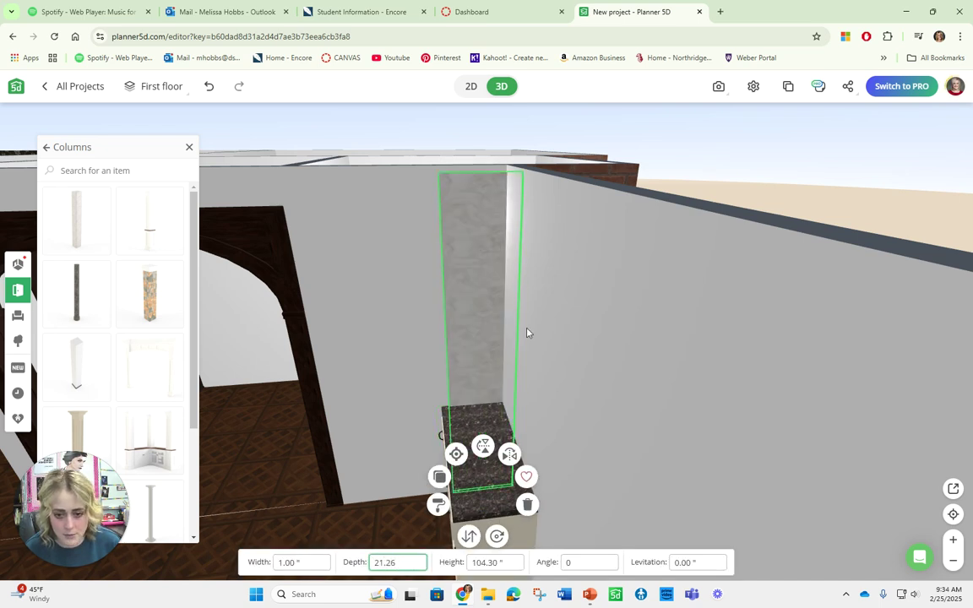
left_click(410, 330)
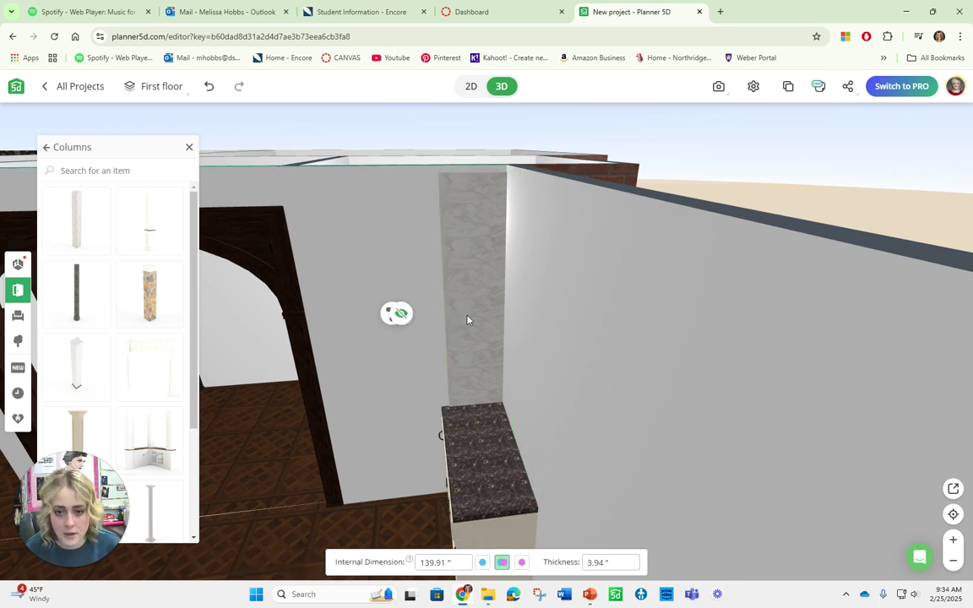
Reposition the deepened column panel so it sits flush in the corner and lines up with the base cabinet
left_click_drag(488, 416, 472, 325)
left_click(482, 327)
left_click_drag(552, 472, 584, 400)
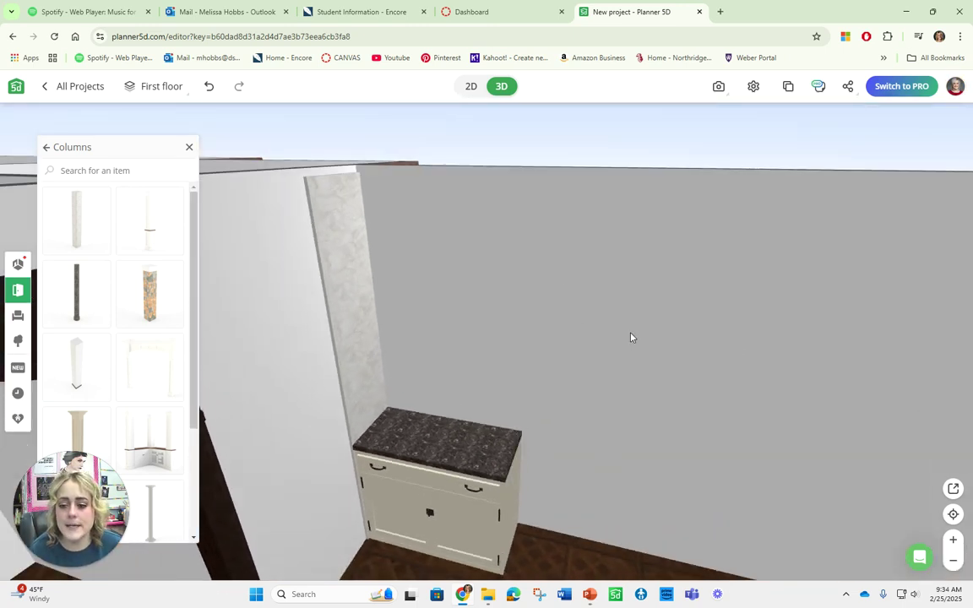
mouse_move(466, 377)
left_mouse_down()
mouse_move(486, 370)
mouse_move(473, 353)
mouse_move(511, 386)
mouse_move(449, 378)
left_mouse_up()
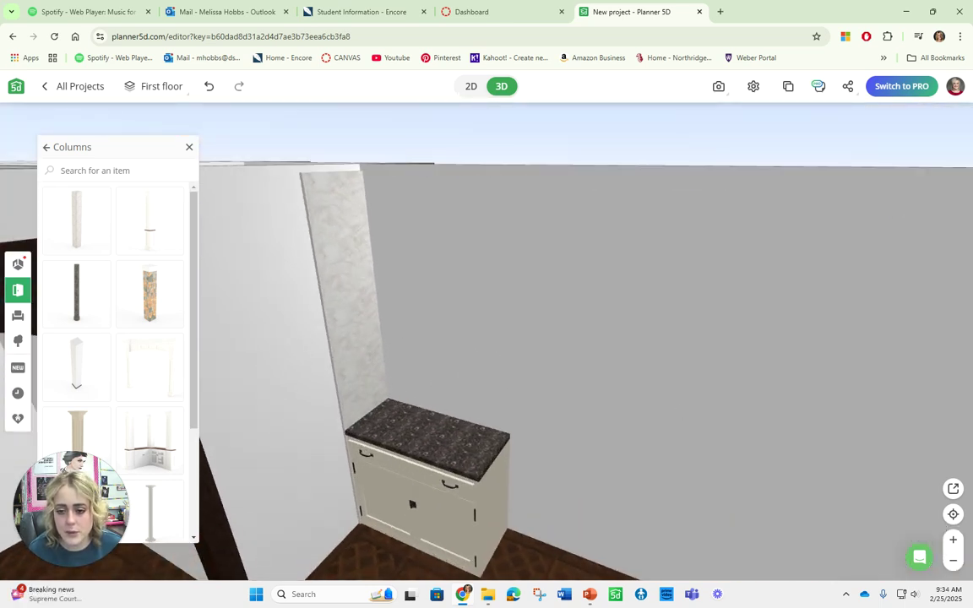
Replace the column panel's stone material with the plain white wallpaper texture
left_click(367, 313)
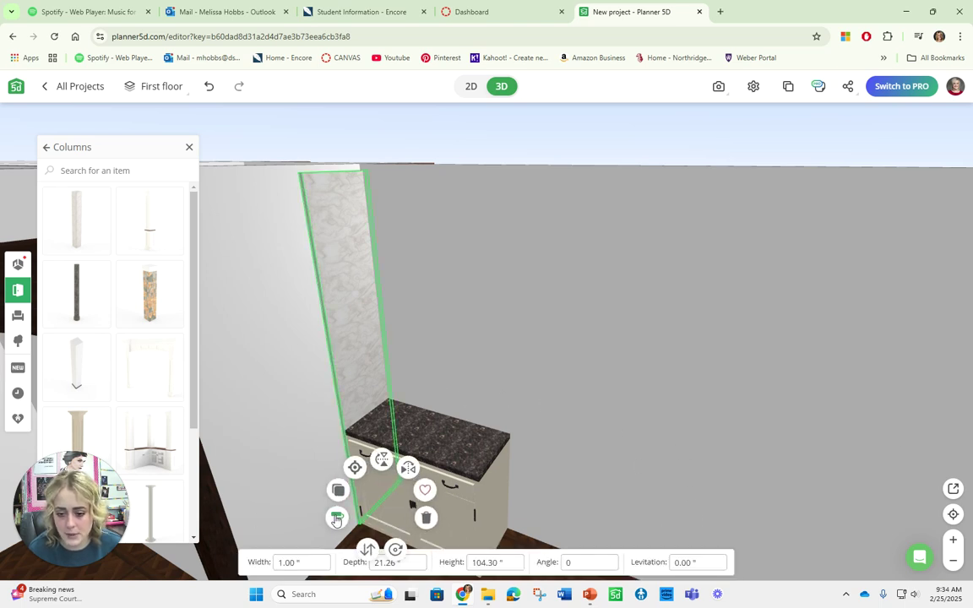
left_click(335, 519)
left_click(72, 230)
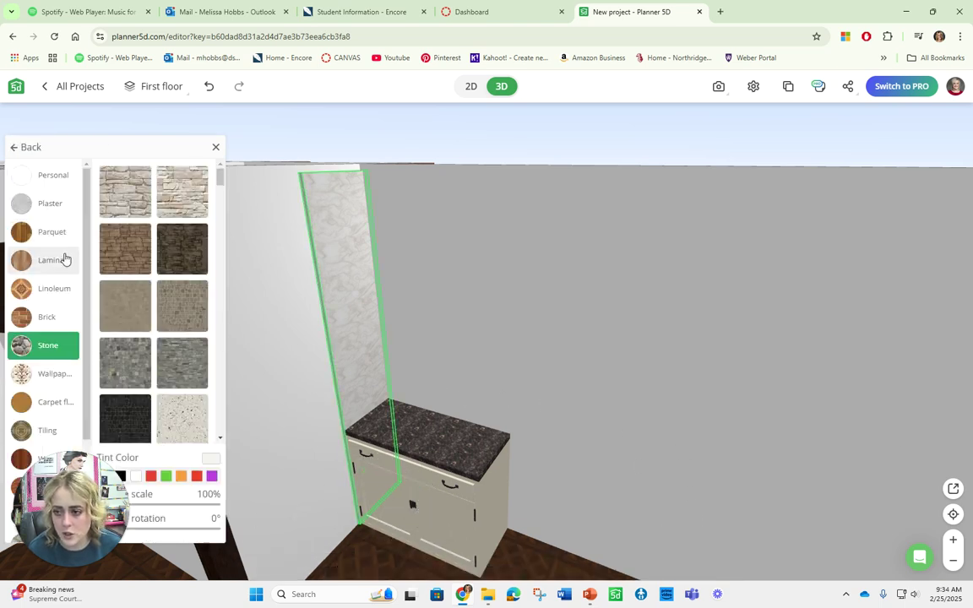
left_click(56, 376)
left_click(127, 199)
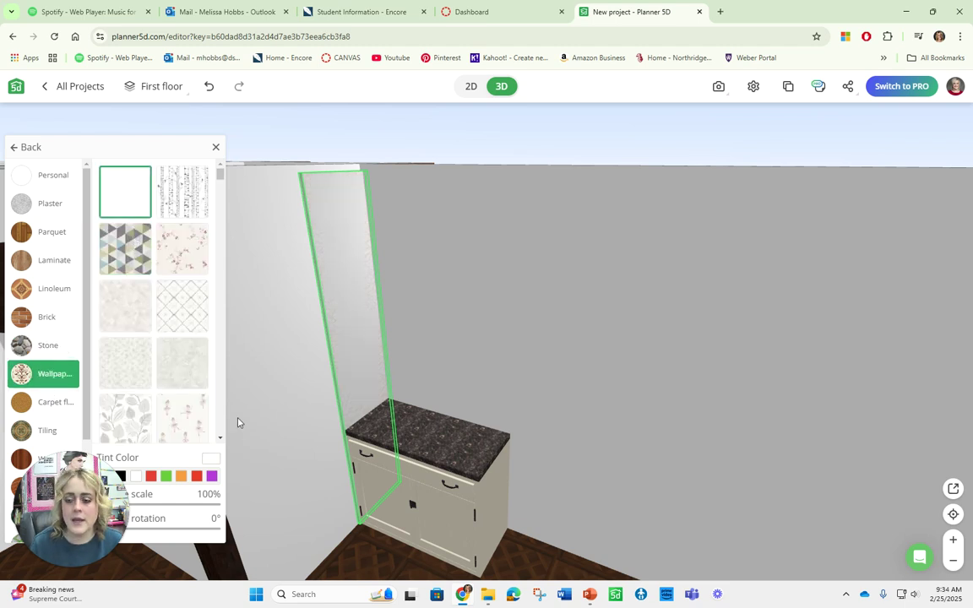
Tint the column panel's white wallpaper texture a dark green-grey with RGB 68, 75, 73
left_click(211, 460)
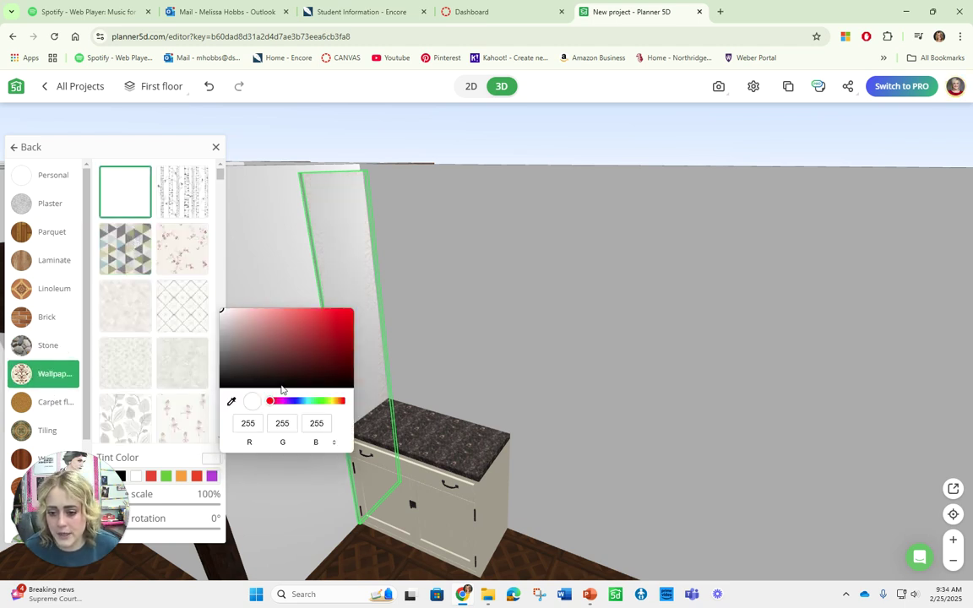
left_click_drag(312, 404, 322, 407)
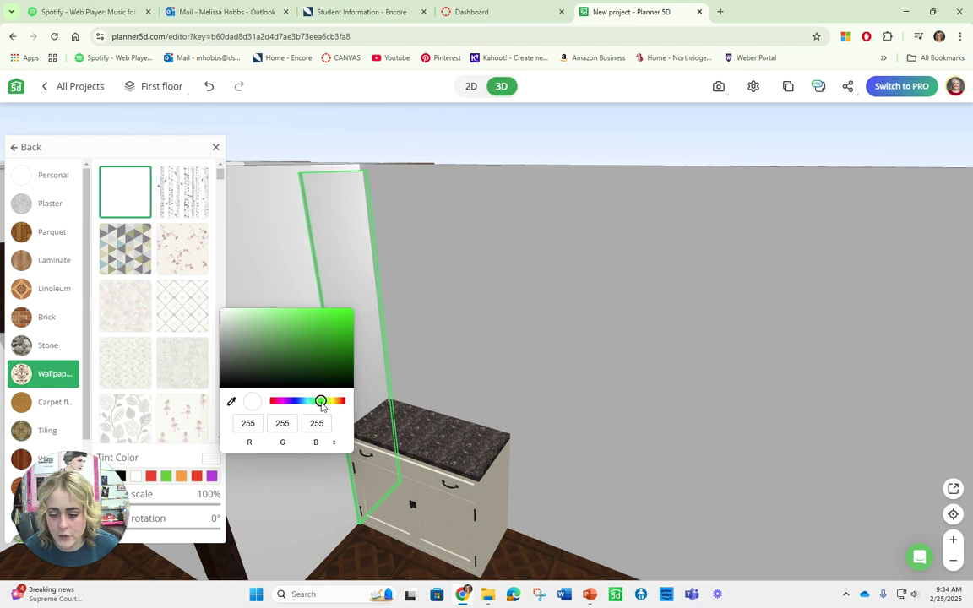
left_click(312, 403)
left_click_drag(261, 362, 241, 372)
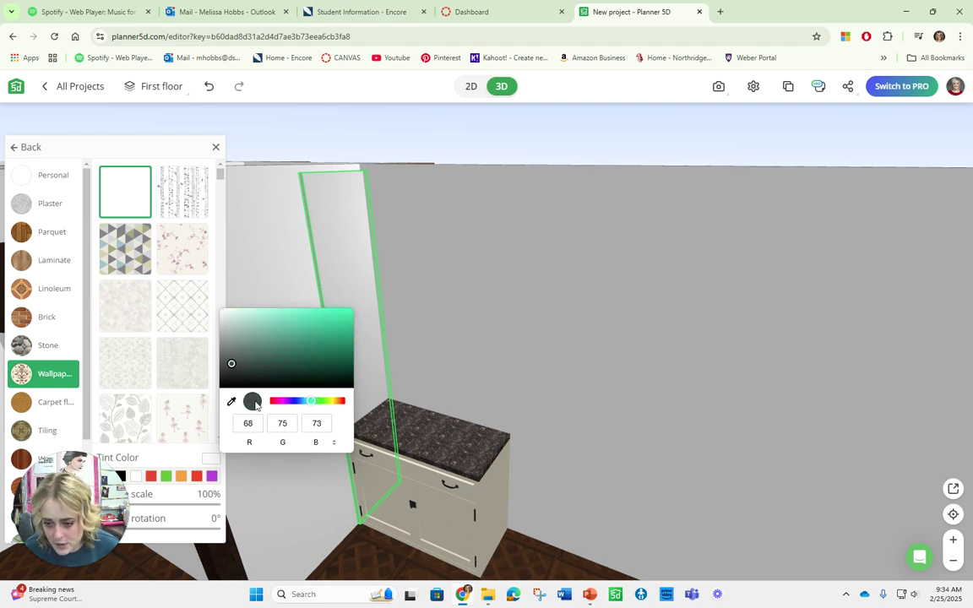
left_click(471, 331)
left_click_drag(471, 332, 430, 352)
Replace the base cabinet's wood material with the plain white wallpaper and tint it the same dark green-grey as the column panel
left_click(365, 469)
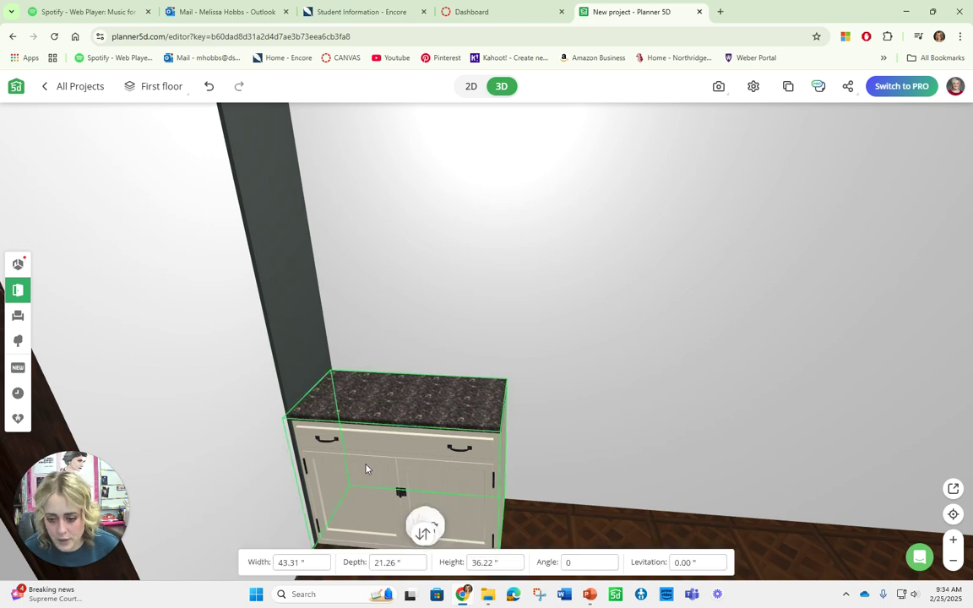
left_click(368, 529)
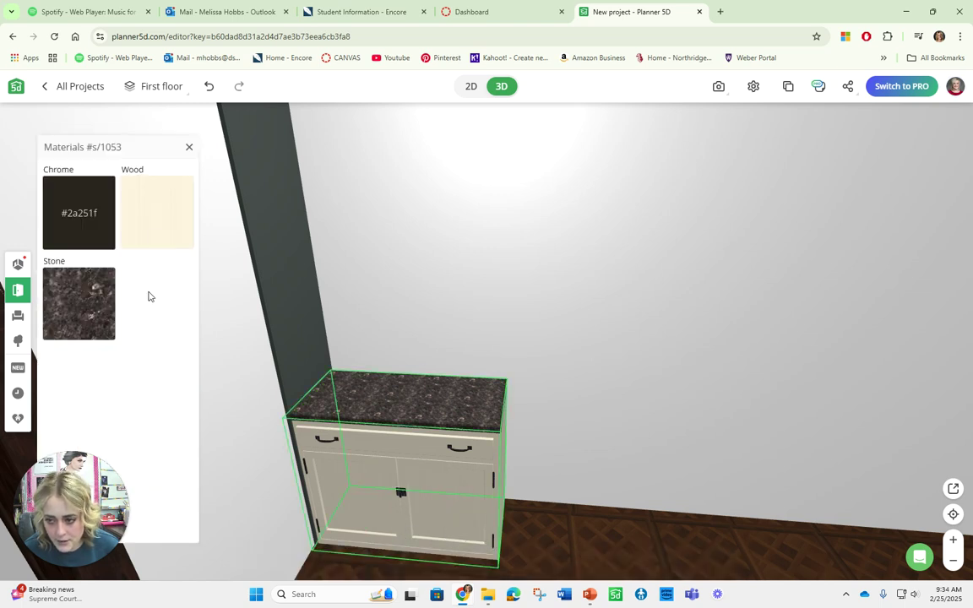
left_click(163, 235)
left_click(181, 377)
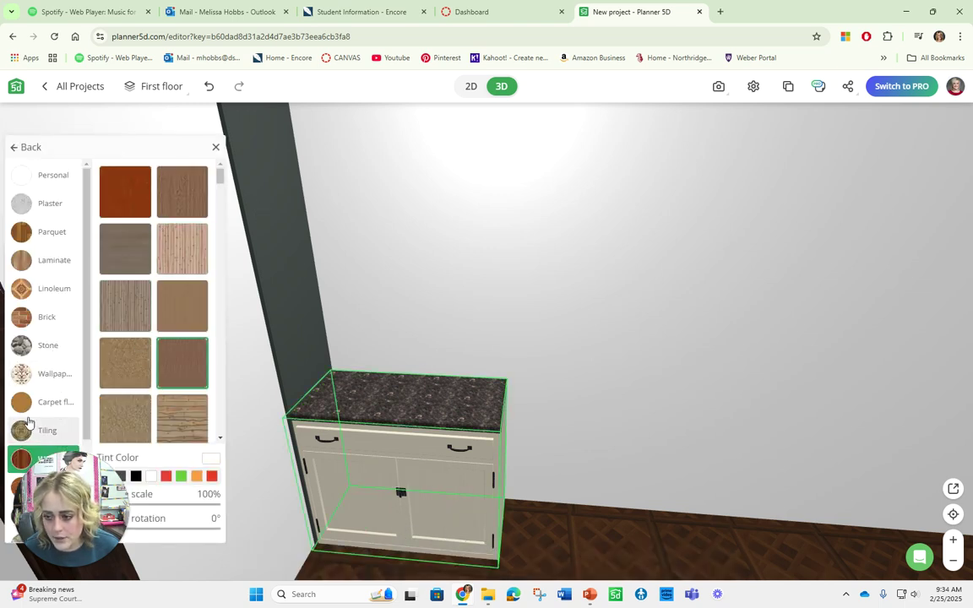
left_click(59, 369)
left_click(108, 211)
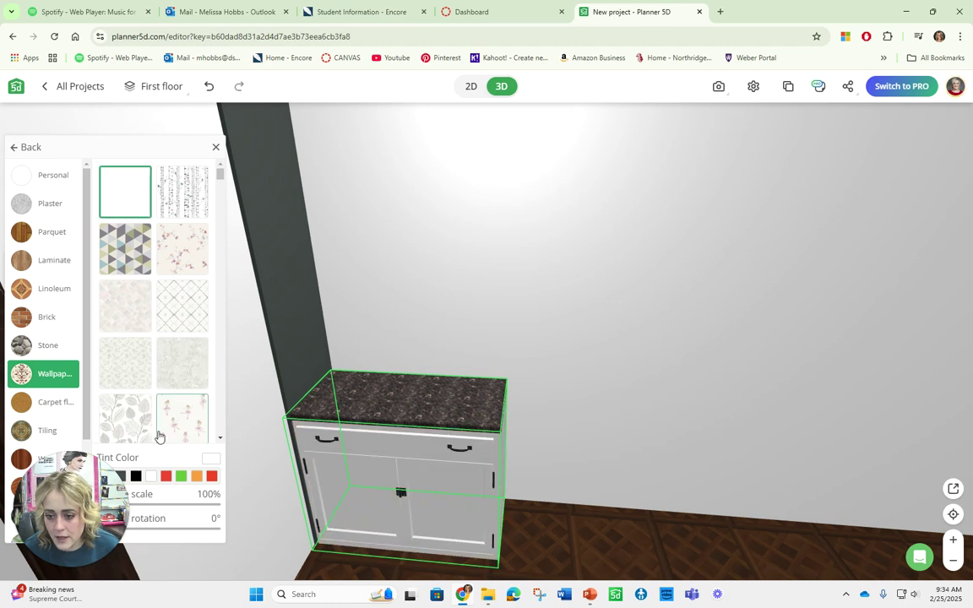
left_click_drag(110, 487, 760, 211)
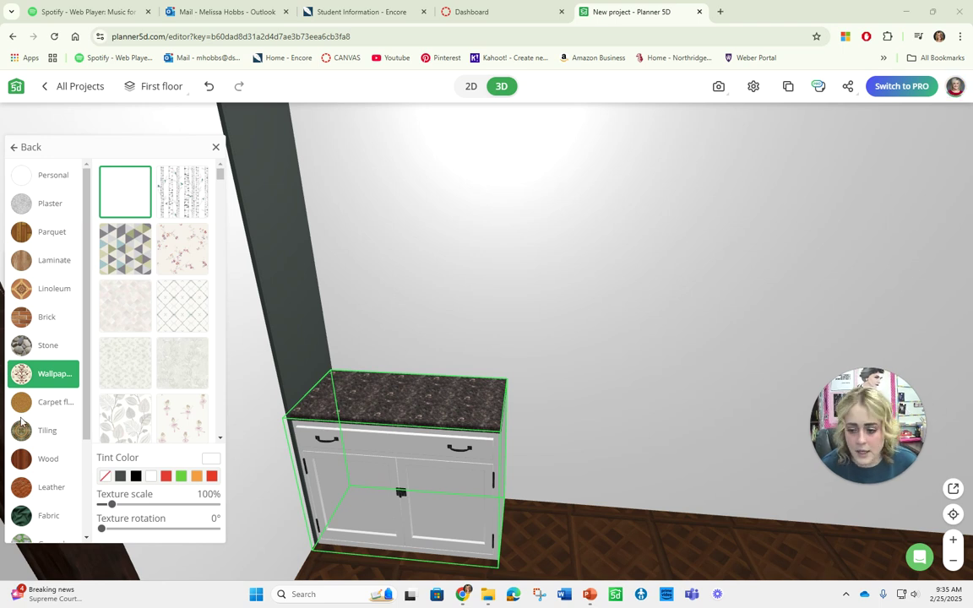
left_click(121, 477)
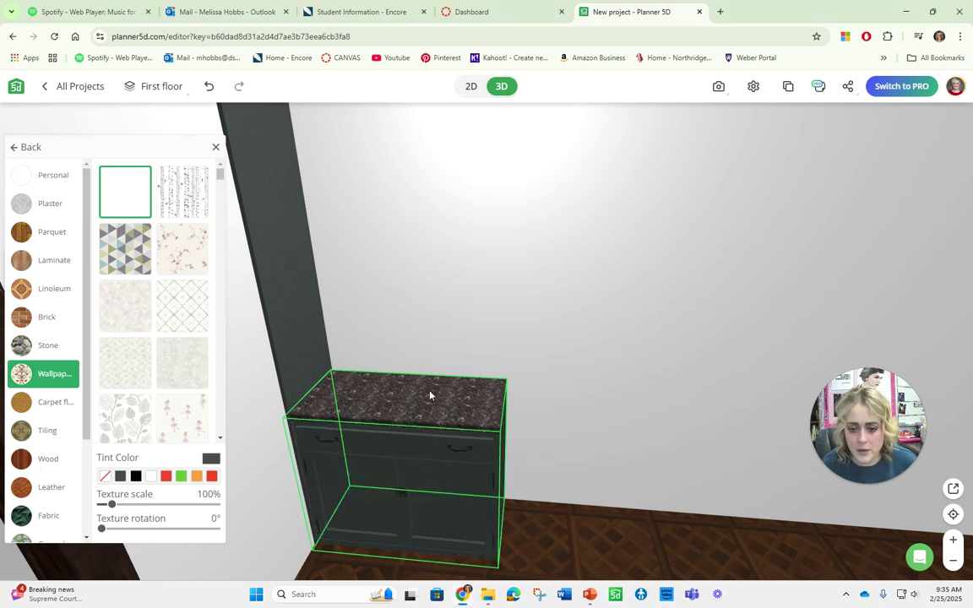
Change the base cabinet's countertop stone to the white marble with fine grey veins
left_click(34, 150)
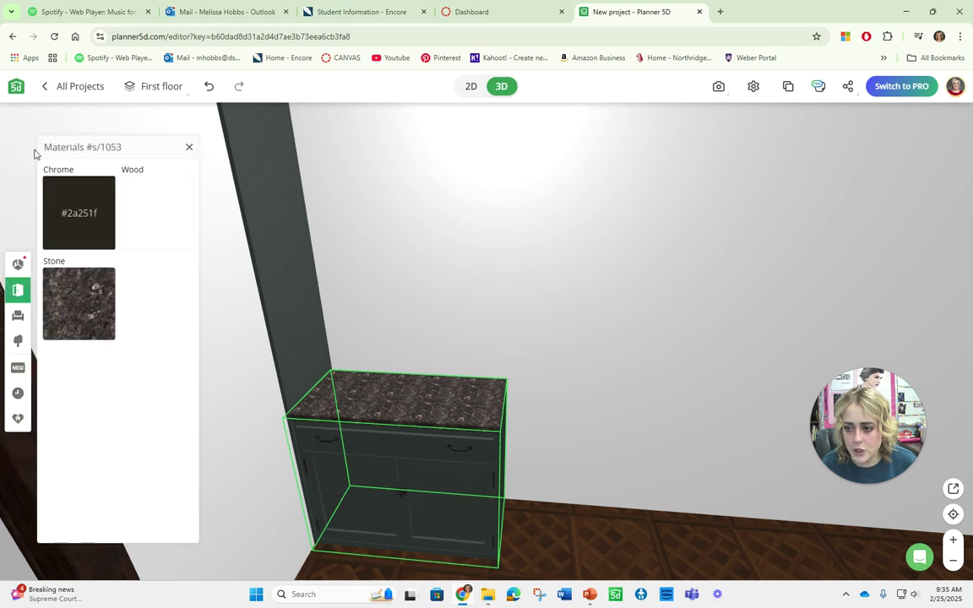
left_click(82, 301)
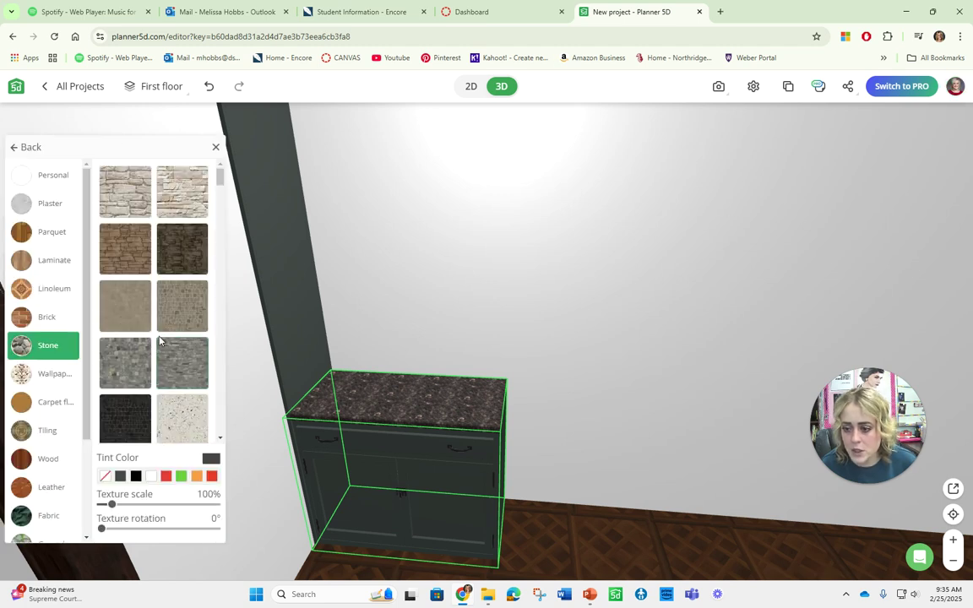
scroll(169, 363, "down", 4)
scroll(169, 393, "down", 10)
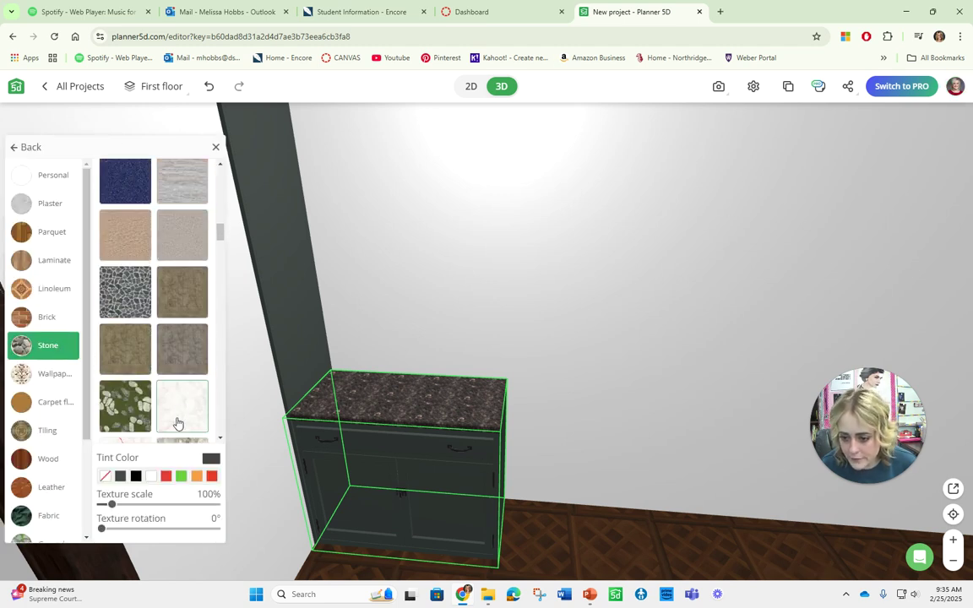
scroll(173, 399, "down", 10)
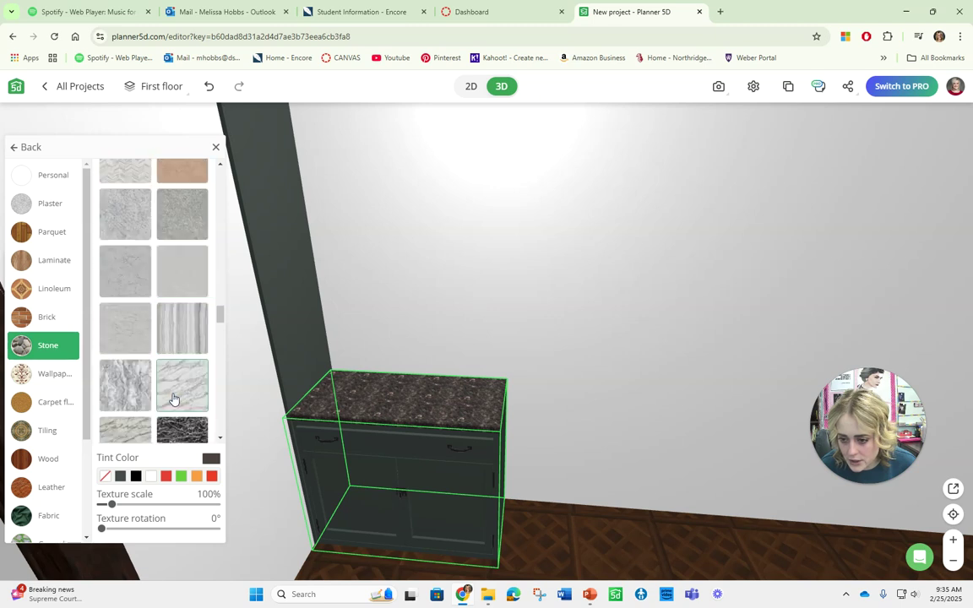
scroll(173, 401, "down", 5)
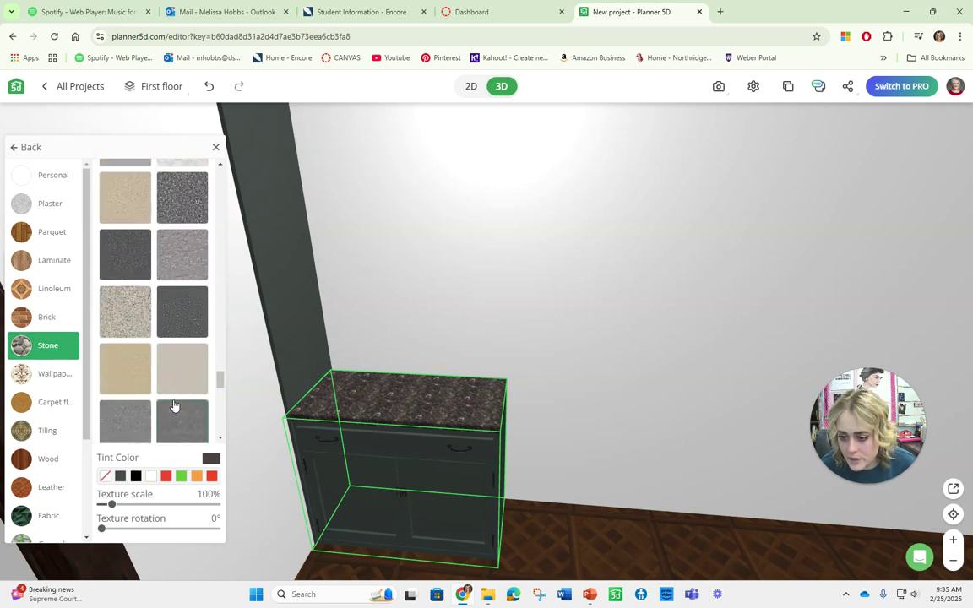
left_click(182, 309)
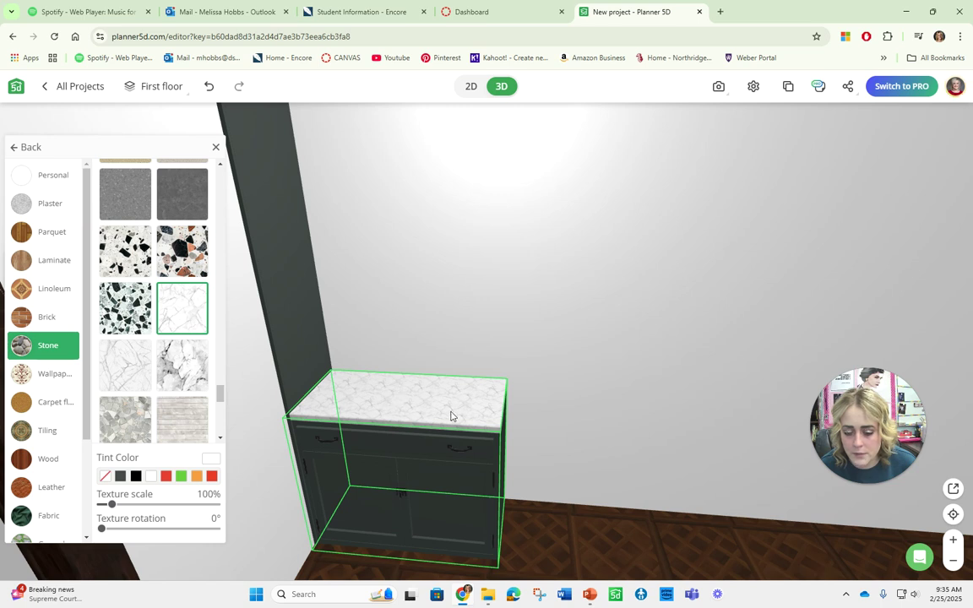
left_click(528, 440)
Set the texture scale of the countertop's marble to 640%
scroll(474, 414, "up", 5)
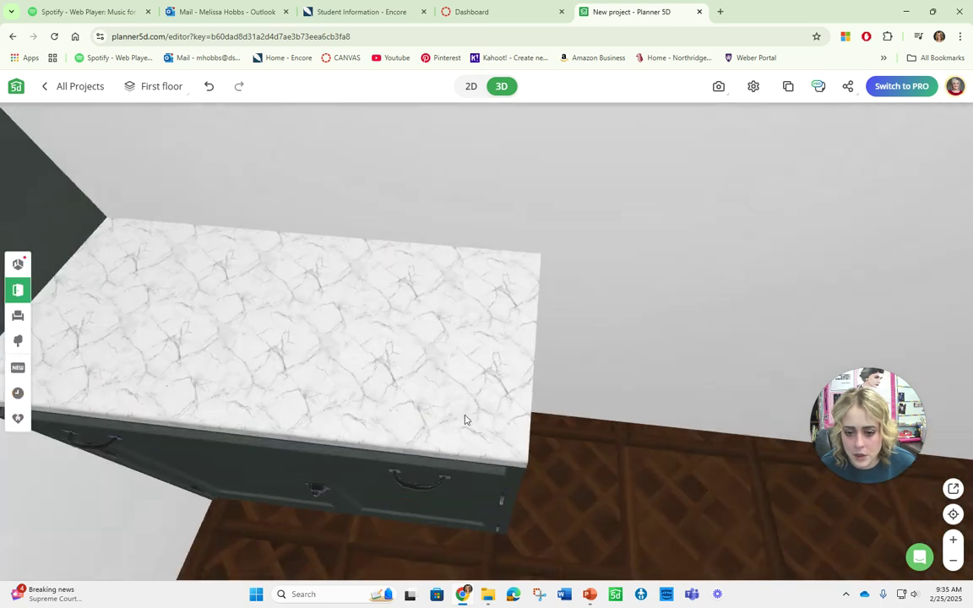
left_click(466, 410)
left_click(424, 512)
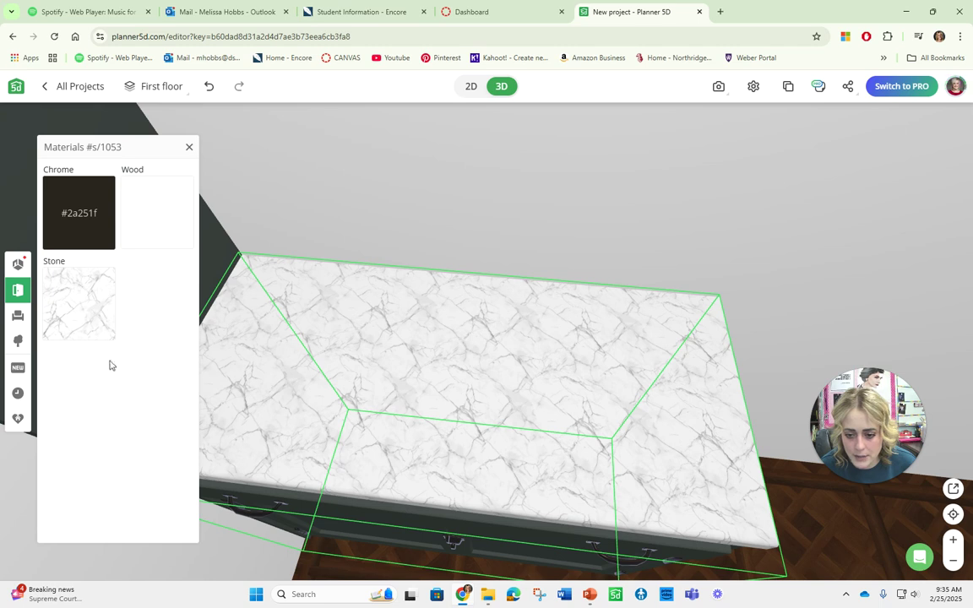
left_click(76, 296)
left_click_drag(113, 506, 177, 508)
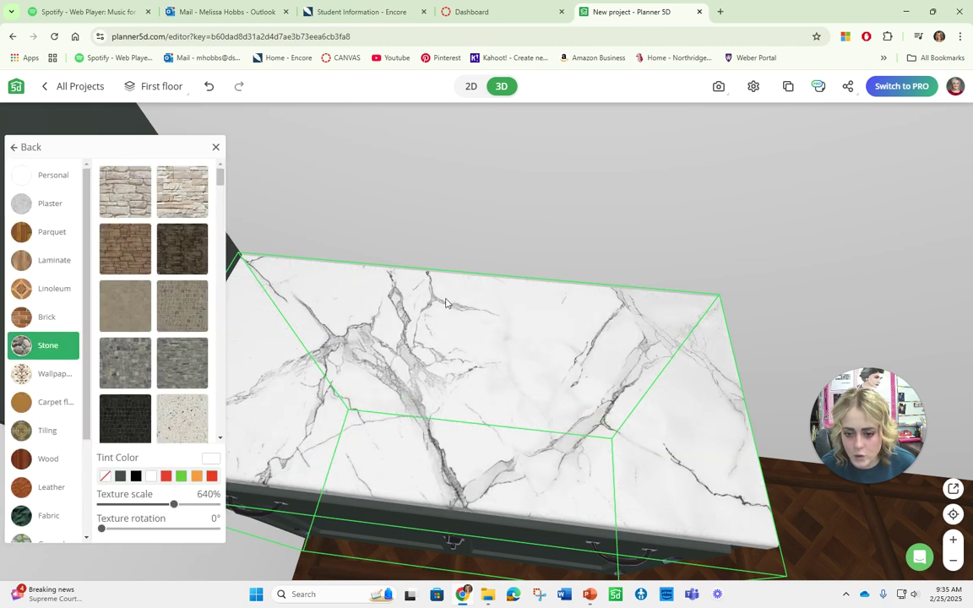
left_click(676, 257)
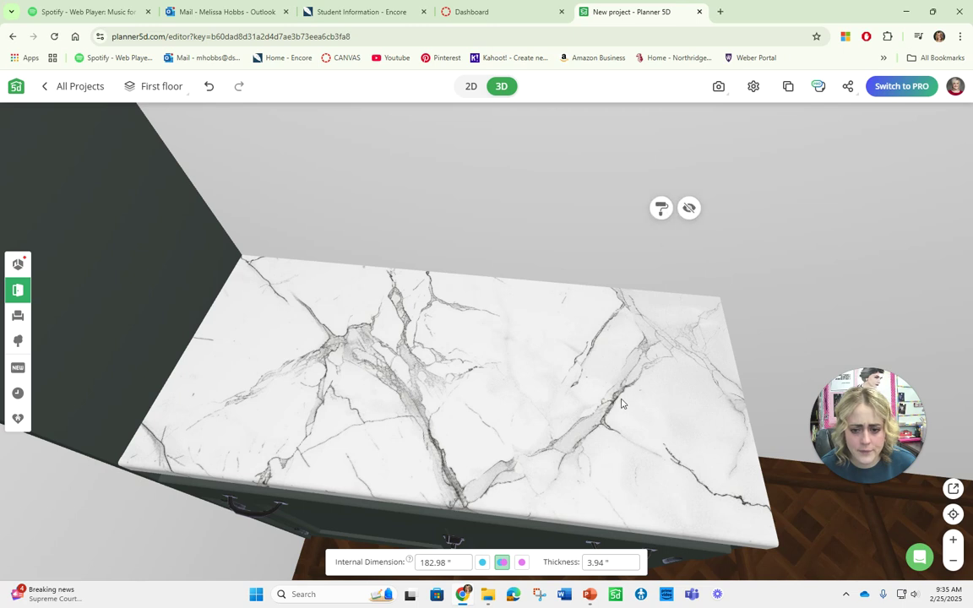
Copy the tall column panel and place the copy flush against the open end of the base cabinet
scroll(671, 413, "down", 5)
left_click_drag(633, 427, 414, 361)
left_click_drag(405, 308, 347, 333)
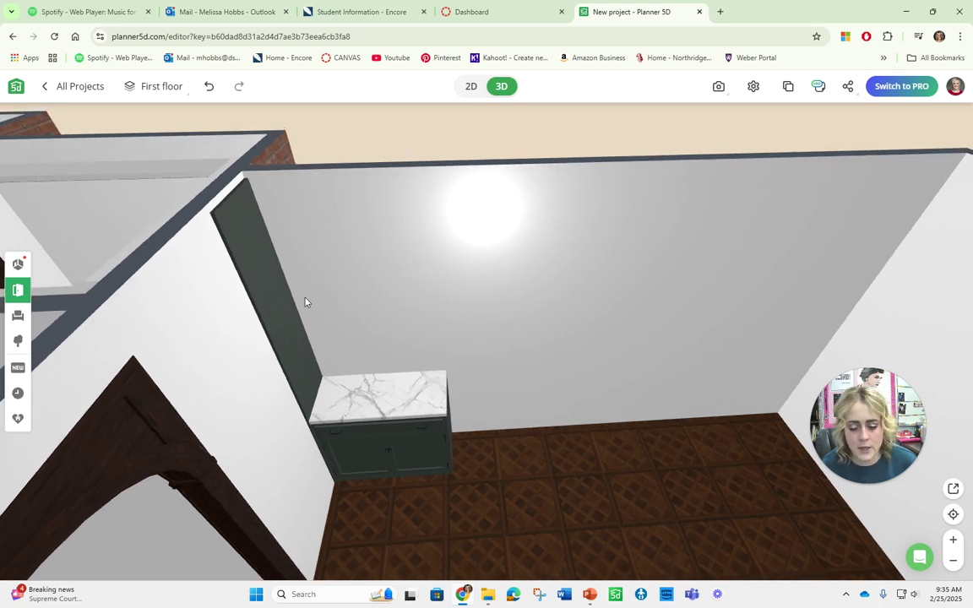
left_click(275, 286)
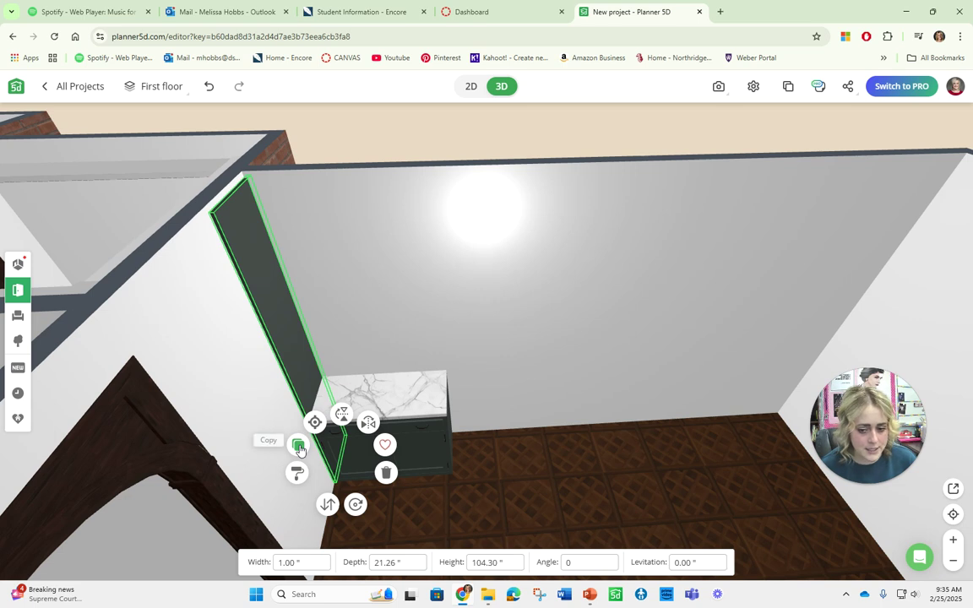
left_click(300, 450)
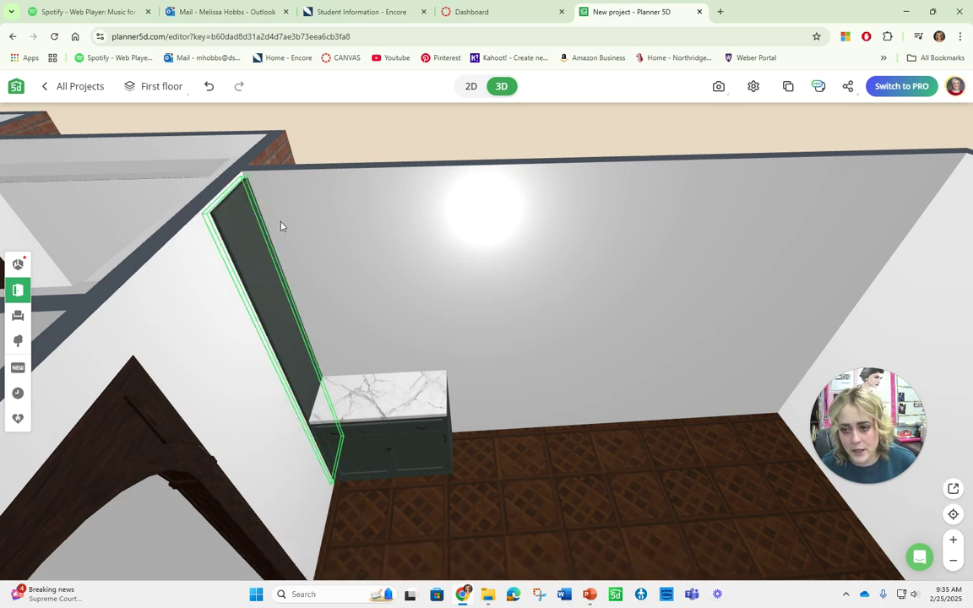
left_click(447, 261)
left_click_drag(447, 261, 476, 432)
left_click(481, 448)
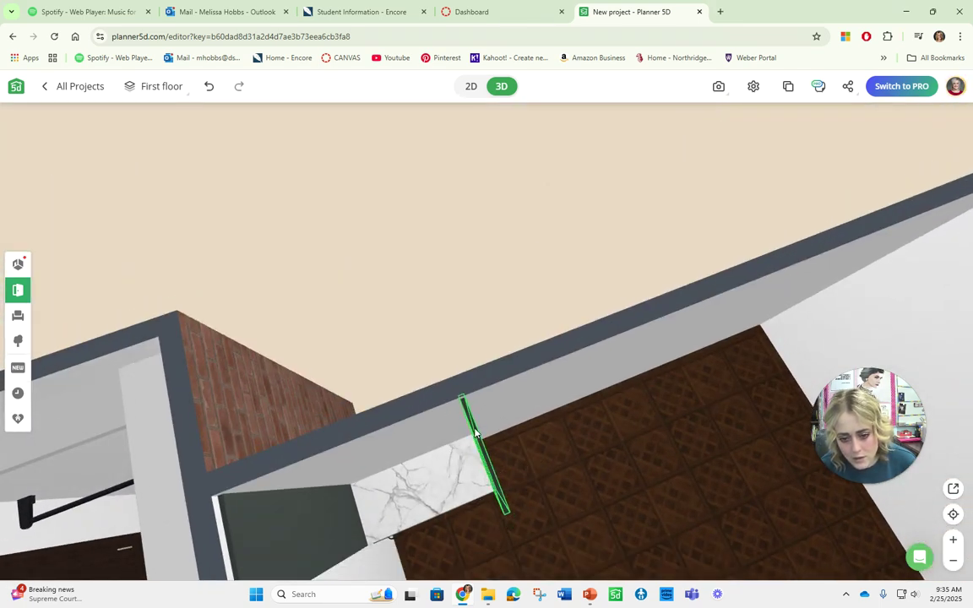
Make another copy of the corner column panel and move it onto the open floor in front of the base cabinet
left_click_drag(467, 320, 410, 340)
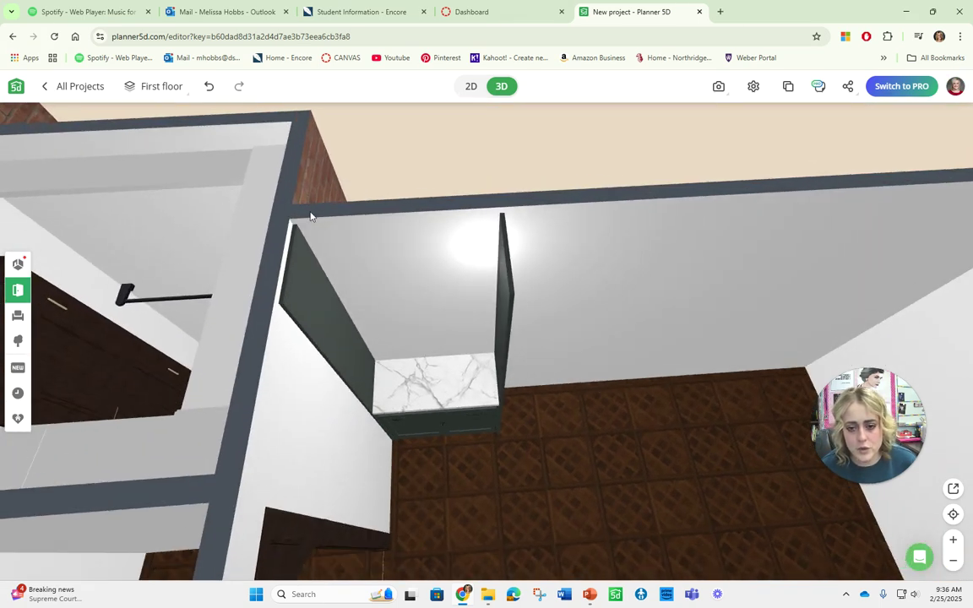
left_click(318, 337)
left_click(359, 384)
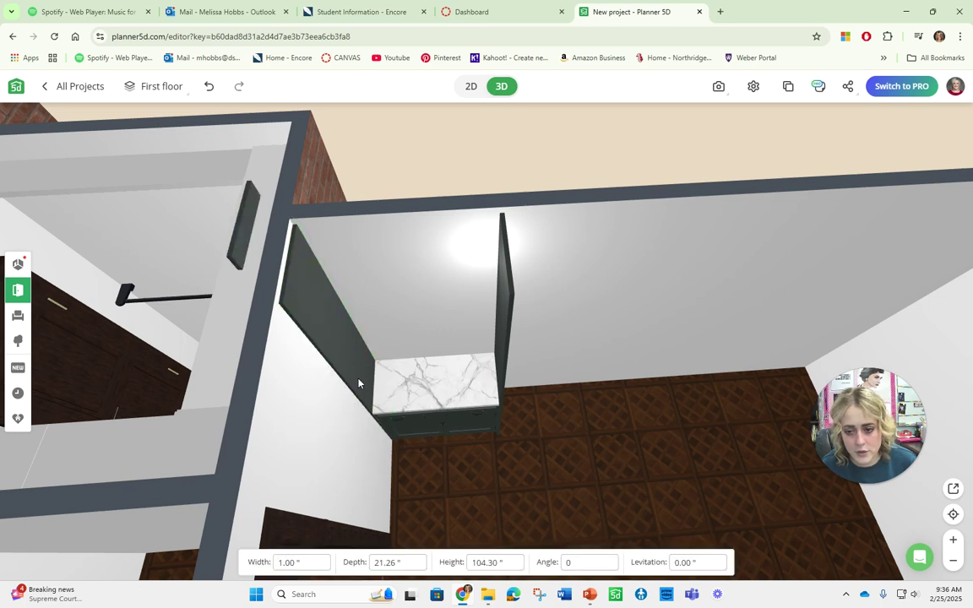
left_click(244, 222)
left_click_drag(244, 222, 359, 360)
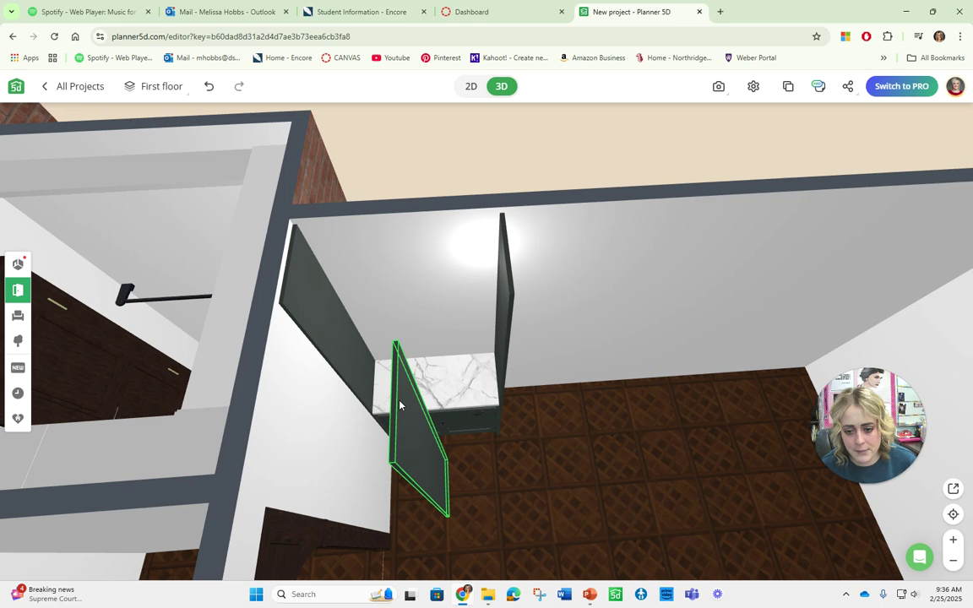
Set the new panel copy's height to 2" and raise it to a levitation of 131.50"
left_click(484, 563)
type("2")
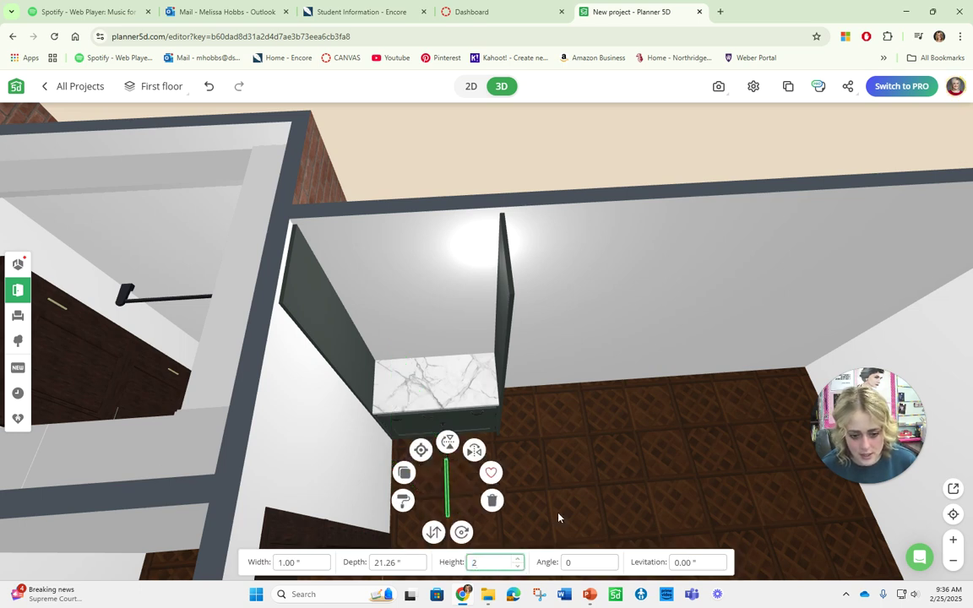
left_click_drag(433, 532, 377, 343)
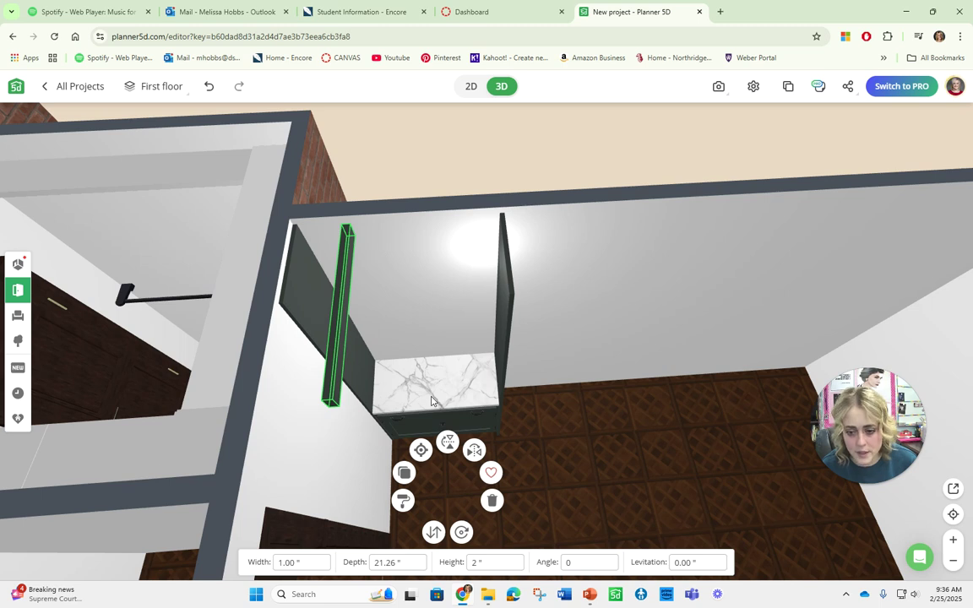
left_click(569, 166)
Check the base cabinet's width and set the raised panel's width to 43.31" to match it
left_click(436, 389)
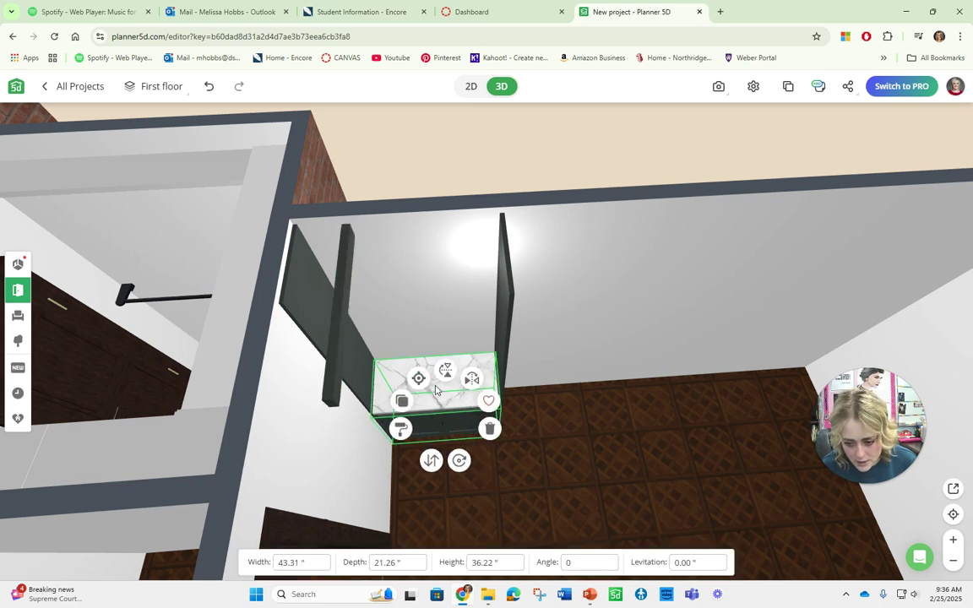
left_click(343, 342)
left_click(295, 561)
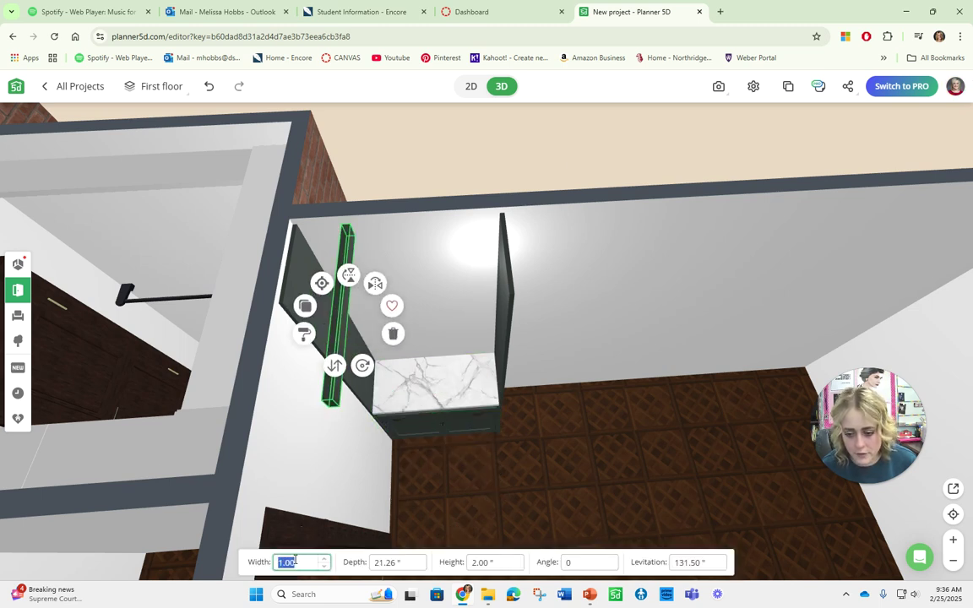
type("43.31")
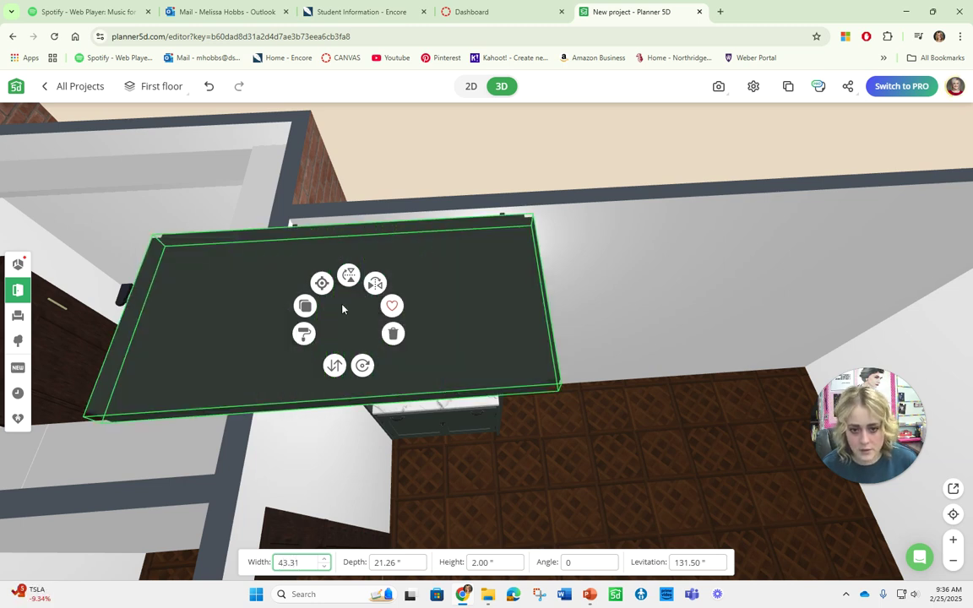
Move the raised horizontal panel between the upper ends of the two side panels to cap the built-in
left_click_drag(695, 414, 647, 383)
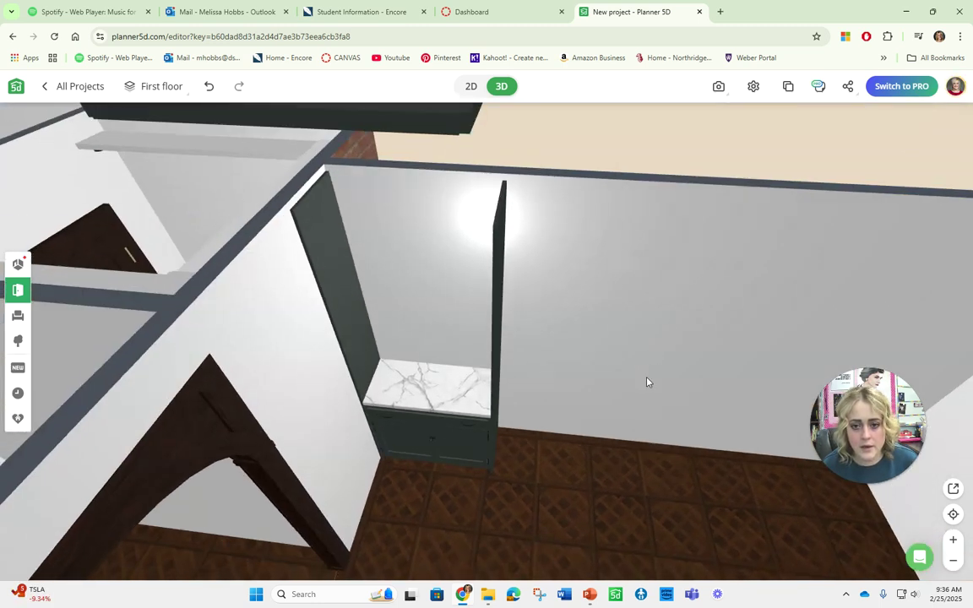
left_click(319, 174)
left_click_drag(311, 232, 459, 206)
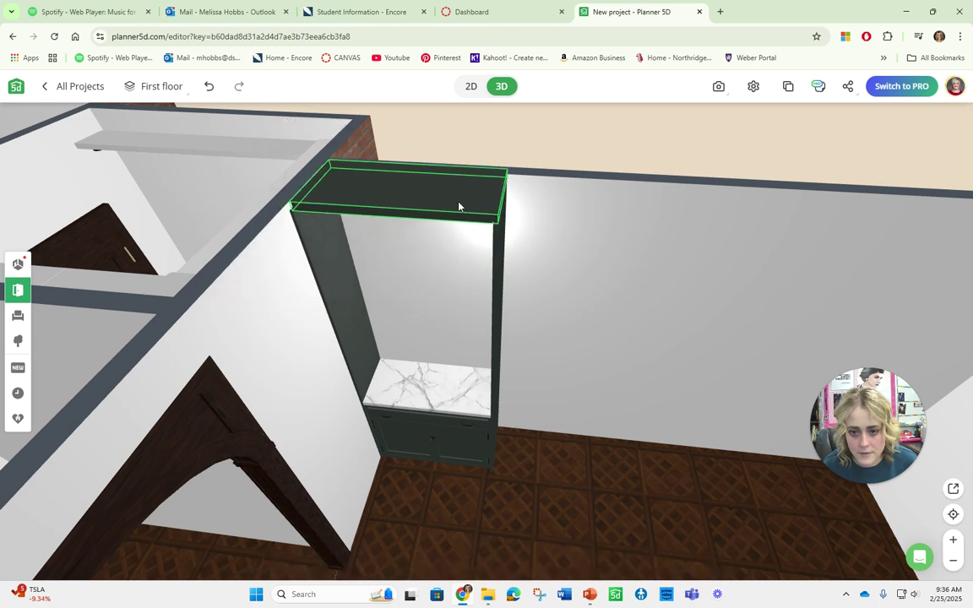
left_click_drag(393, 256, 545, 302)
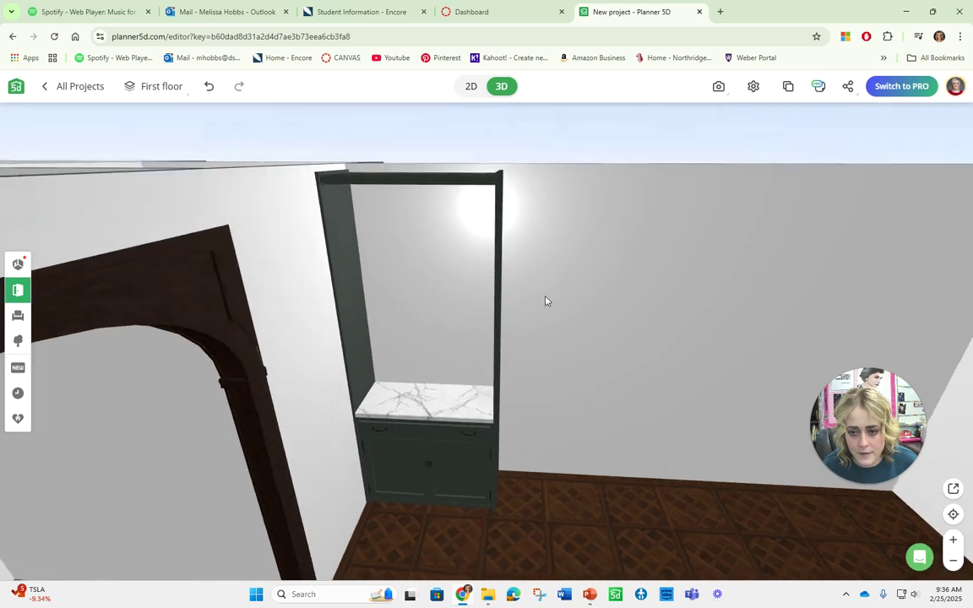
scroll(545, 302, "up", 6)
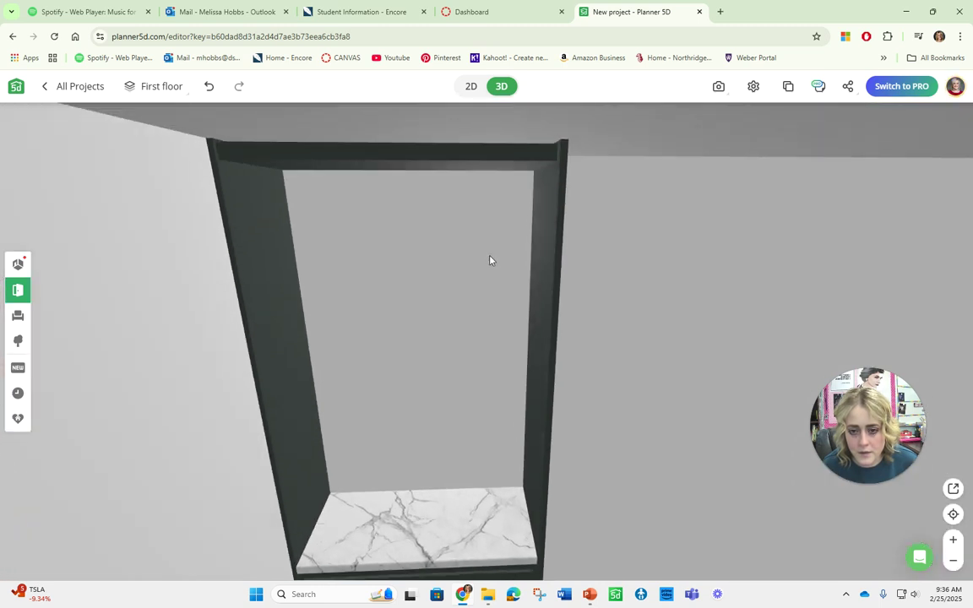
Widen the top panel to 47.31" and shift it so it overhangs both side panels
left_click(400, 170)
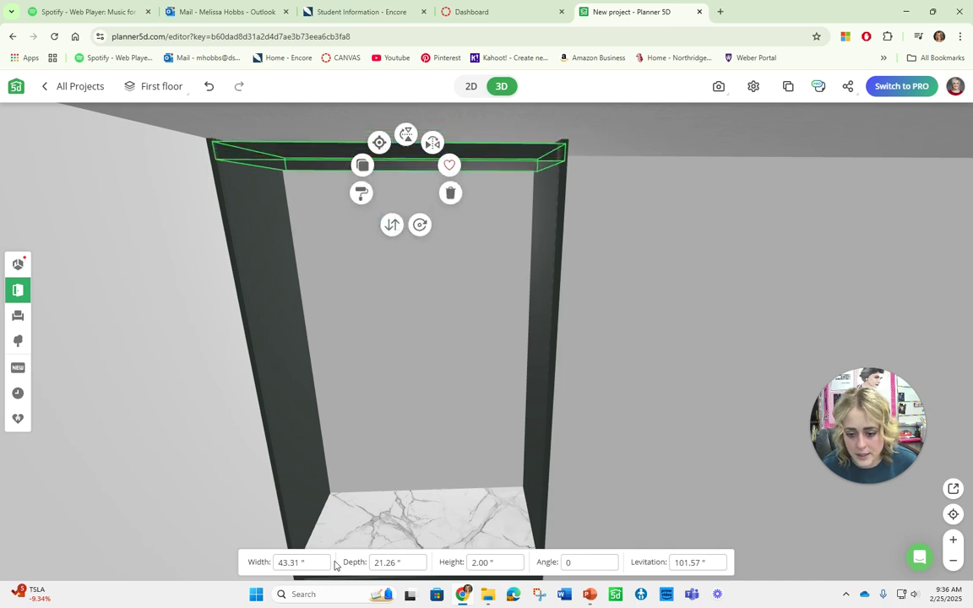
left_click(326, 559)
left_click(324, 558)
left_click_drag(495, 161, 494, 163)
left_click_drag(583, 222, 512, 366)
left_click(490, 420)
Raise the top panel to a levitation of 102.57"
left_click(713, 448)
left_click_drag(712, 448, 606, 410)
left_click(604, 404)
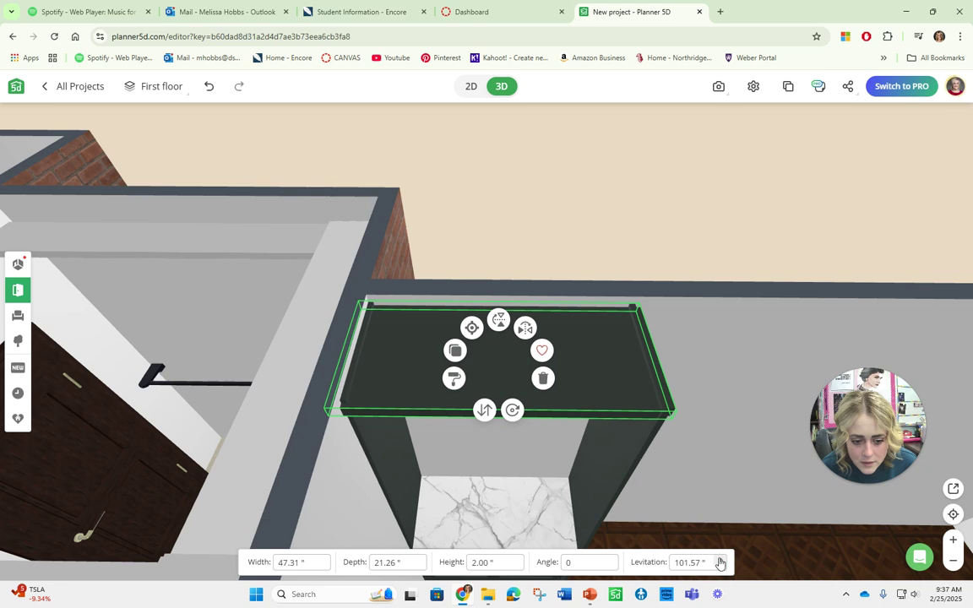
left_click(758, 385)
left_click_drag(758, 385, 566, 226)
left_click_drag(531, 185, 513, 175)
left_click(513, 172)
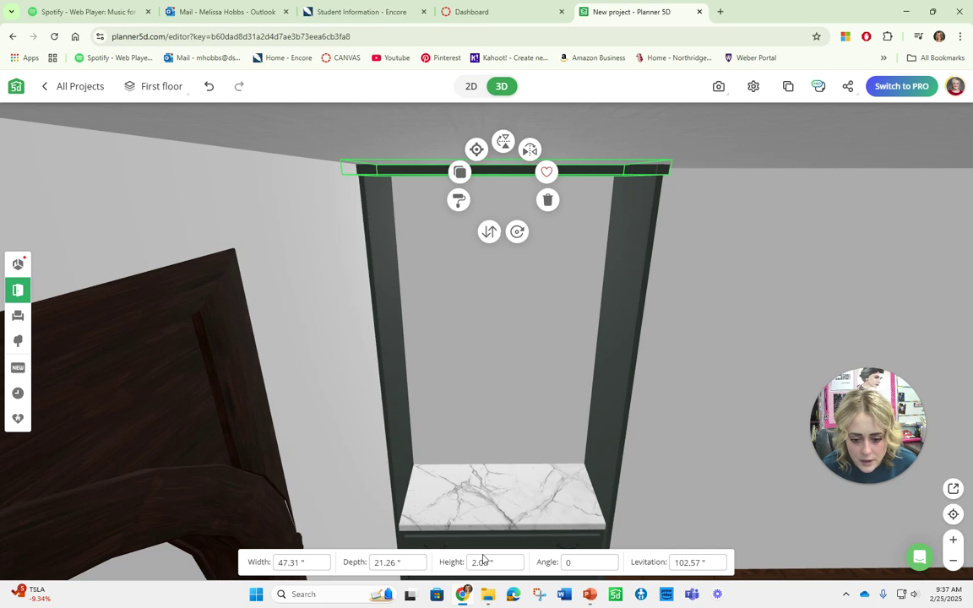
Try the top panel at a 1" height and 103.57" levitation, and restore its 2" height and 102.57" levitation
left_click(518, 566)
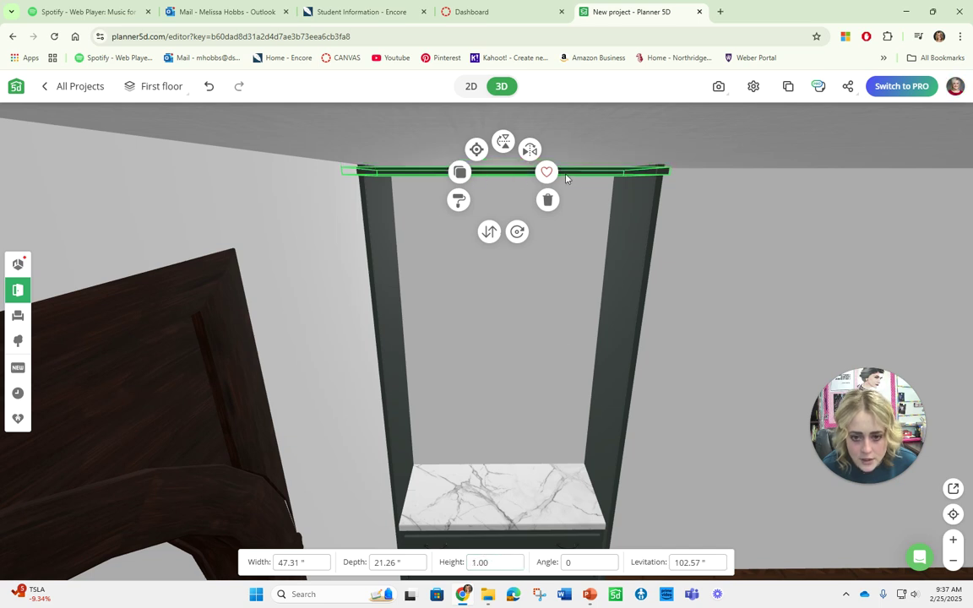
left_click(719, 558)
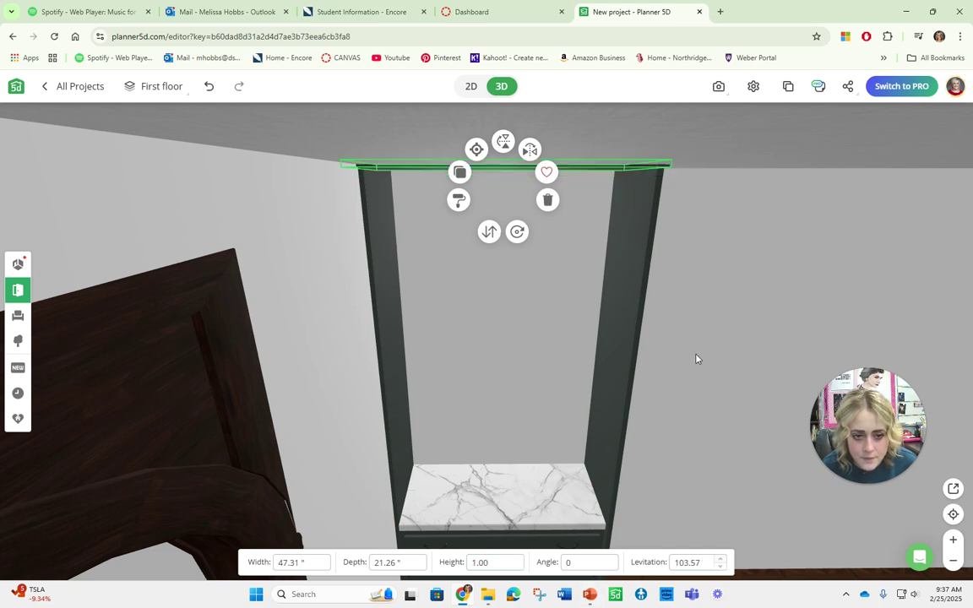
left_click(608, 261)
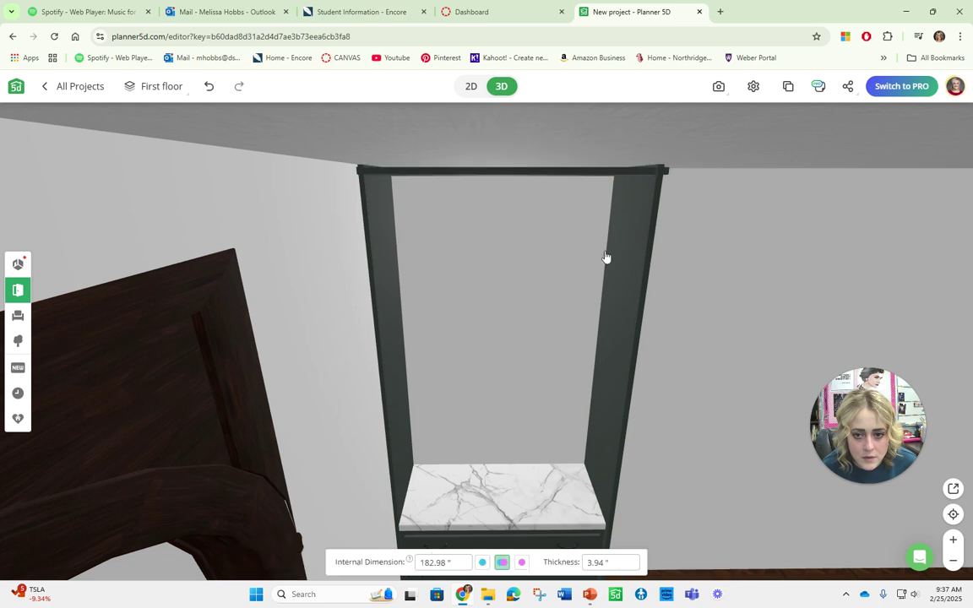
left_click(491, 204)
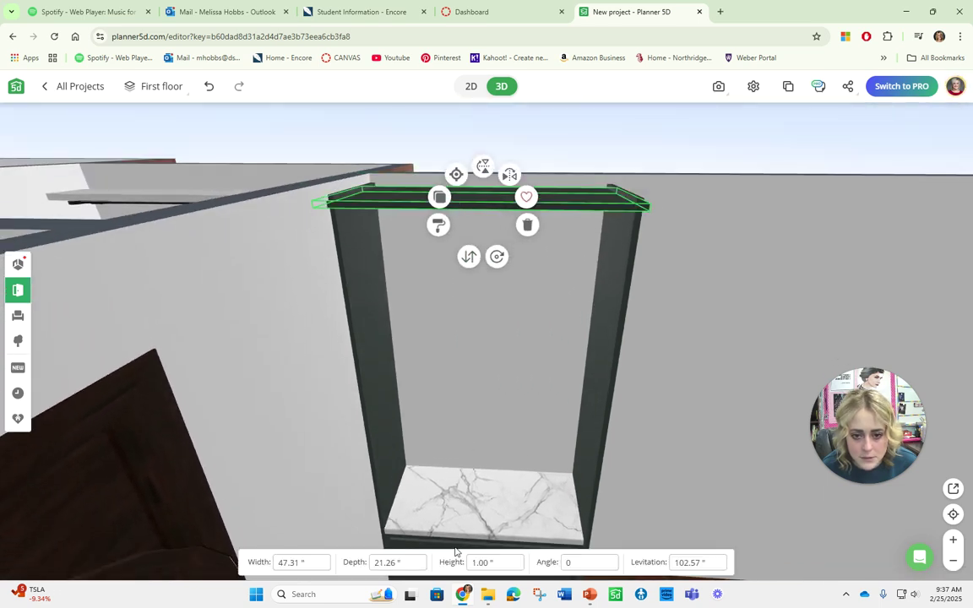
left_click(518, 561)
left_click(621, 369)
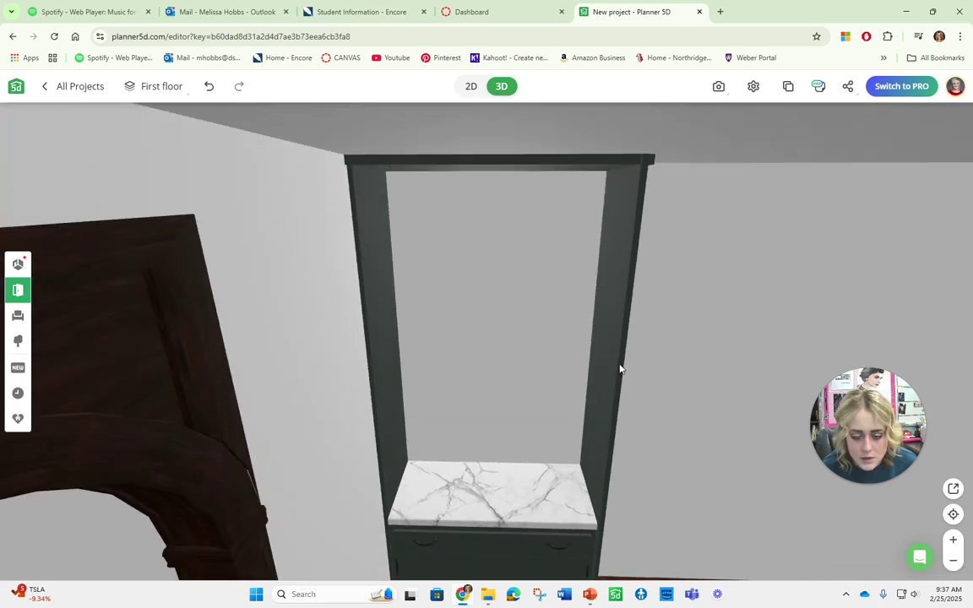
scroll(556, 313, "down", 2)
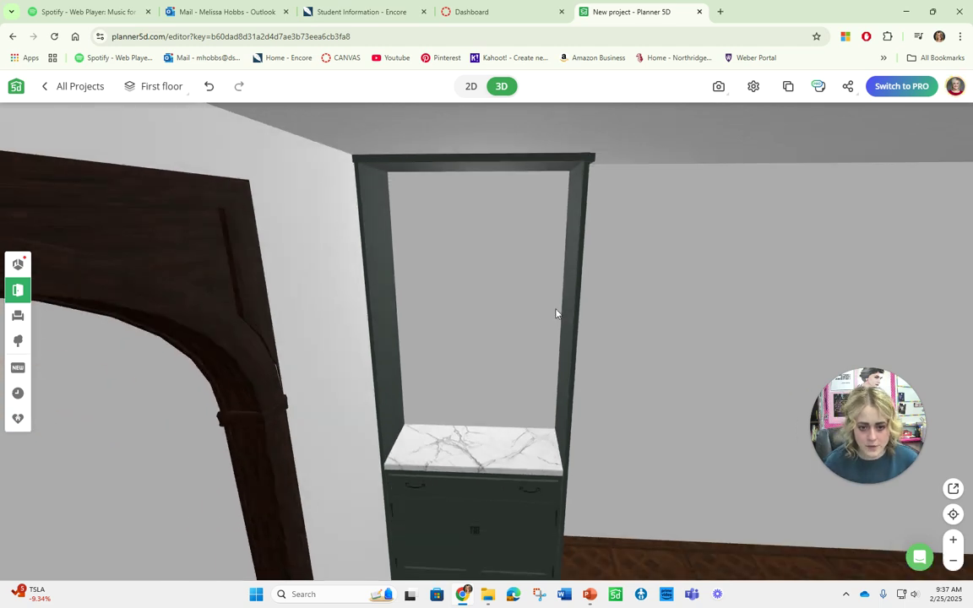
left_click_drag(560, 365, 524, 310)
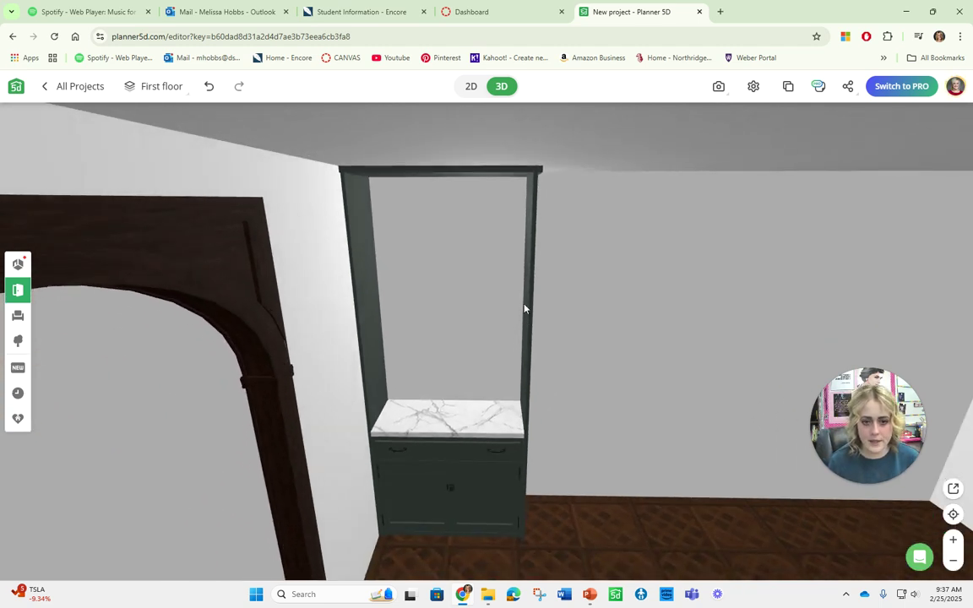
left_click_drag(555, 350, 475, 298)
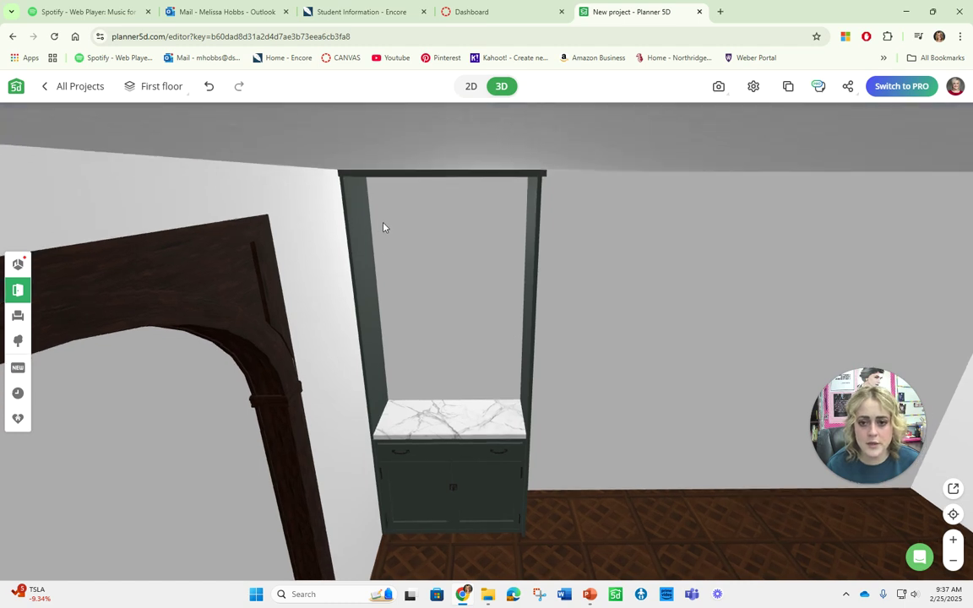
left_click(431, 174)
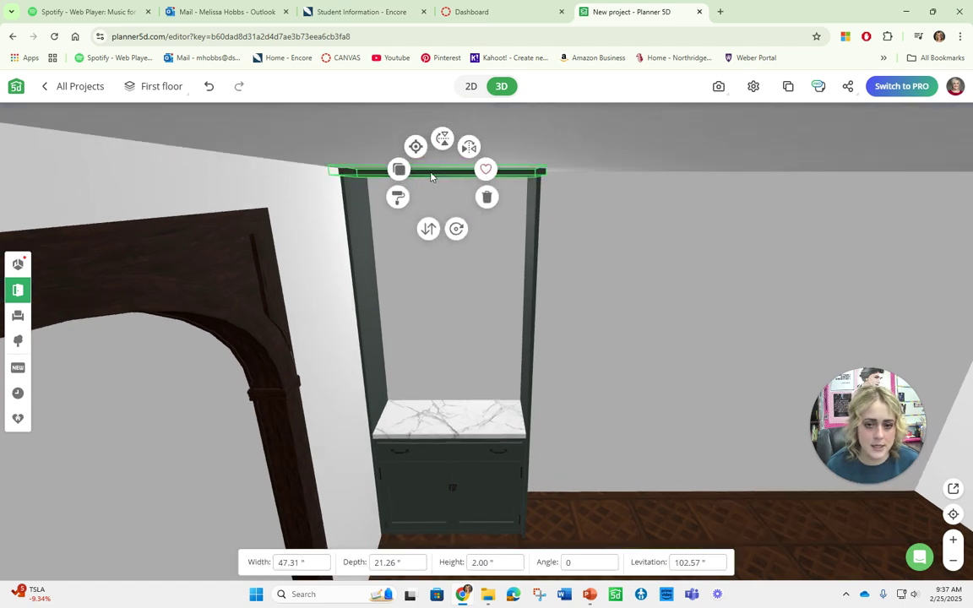
left_click(719, 330)
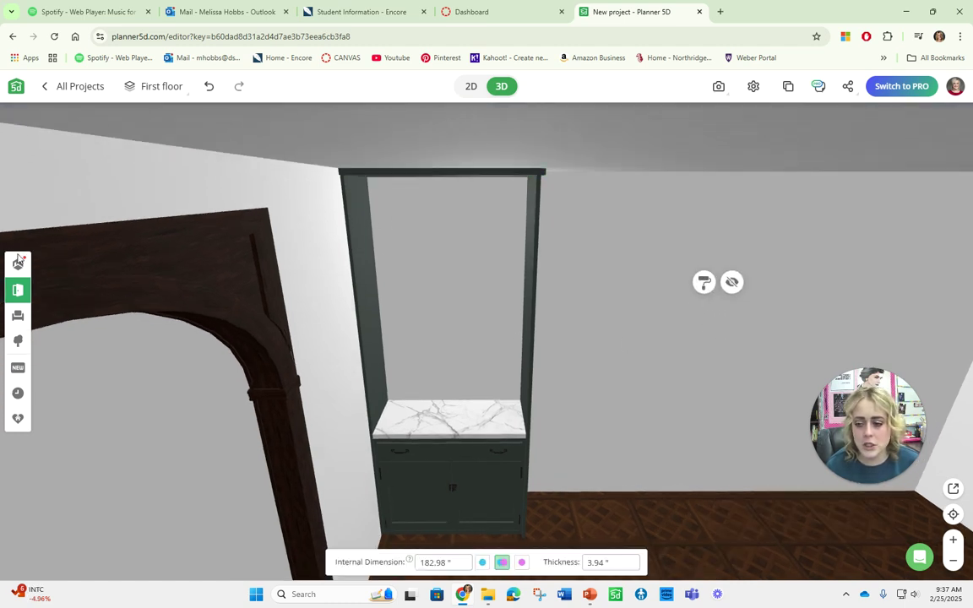
Add the plain dark wall-mounted shelf from the storage furniture and place it on the back wall above the marble countertop
left_click(17, 318)
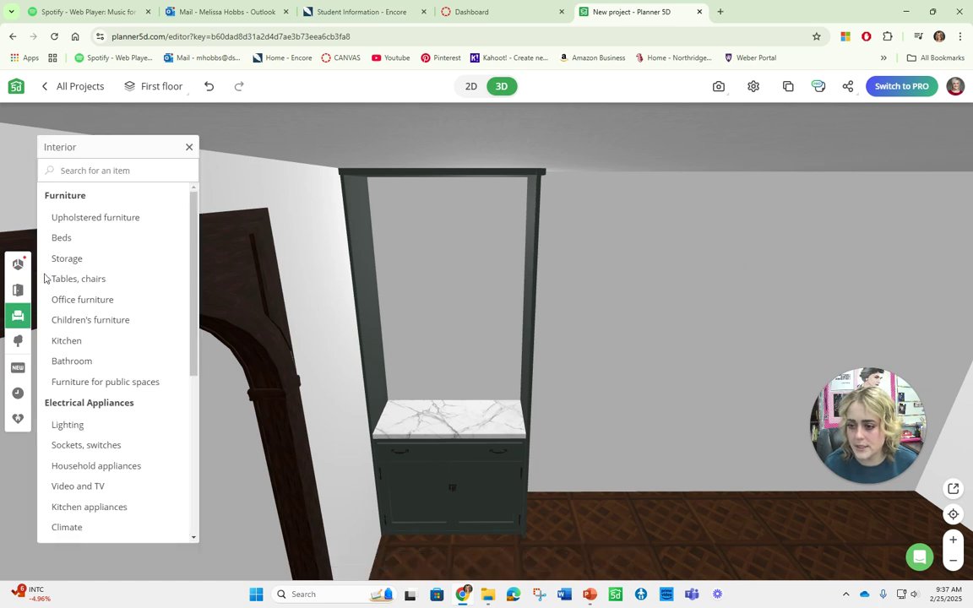
scroll(98, 447, "down", 1)
scroll(99, 440, "up", 1)
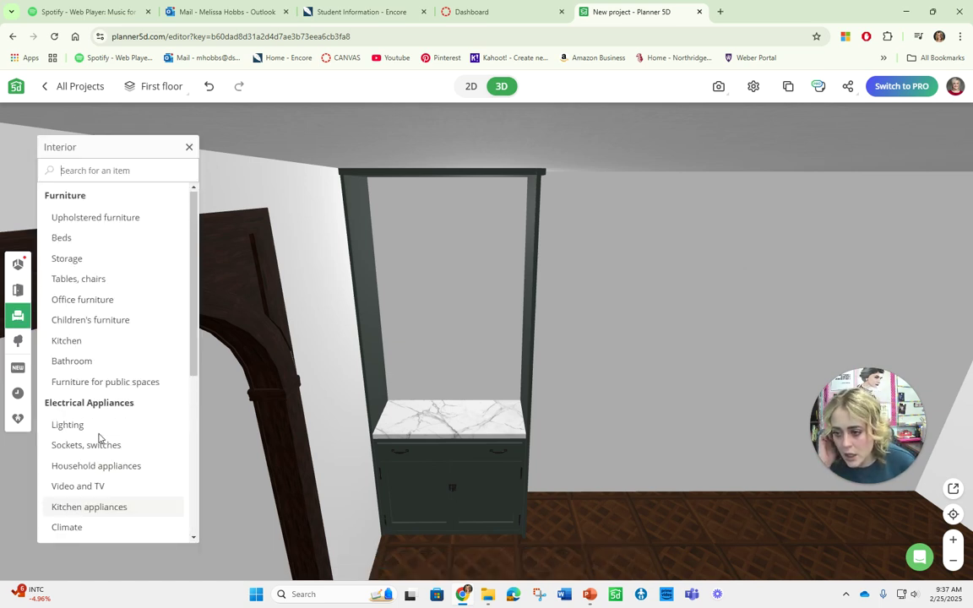
left_click(79, 260)
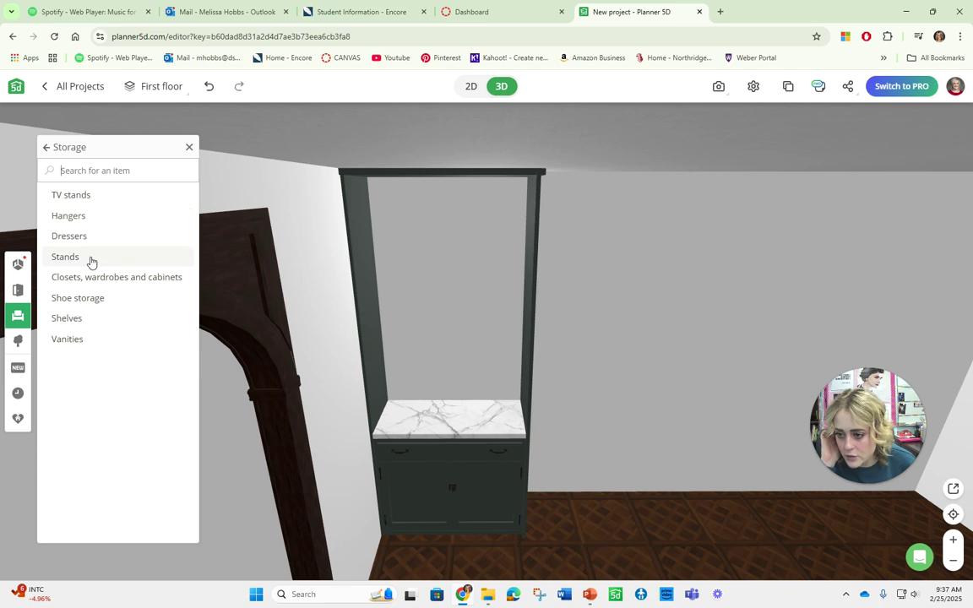
left_click(78, 320)
left_click(95, 198)
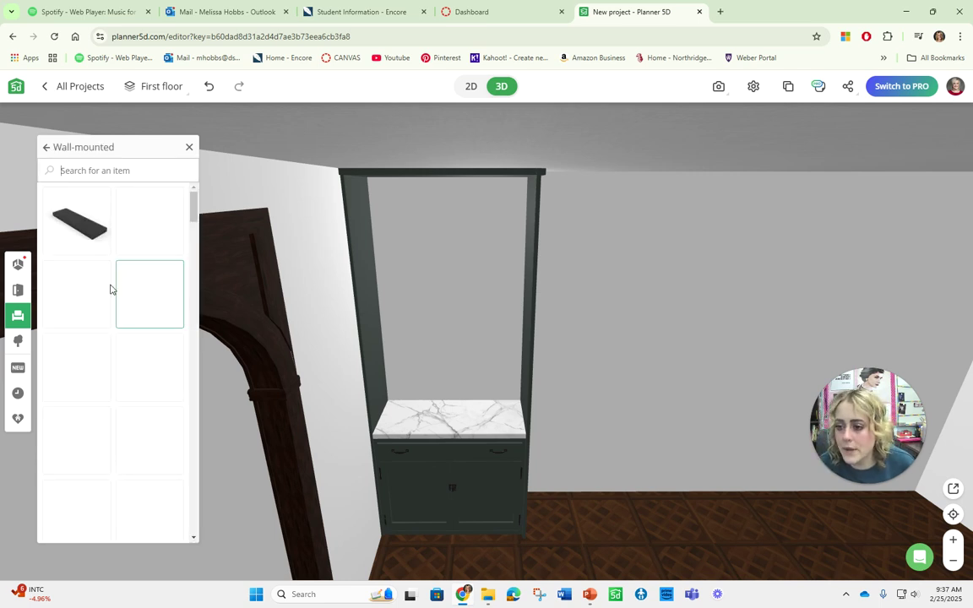
left_click(77, 221)
left_click_drag(657, 289, 635, 331)
left_click(500, 331)
left_click_drag(498, 331, 460, 350)
Check the side panel's depth and set the shelf's depth to 21.26" to match it
left_click_drag(621, 377, 517, 358)
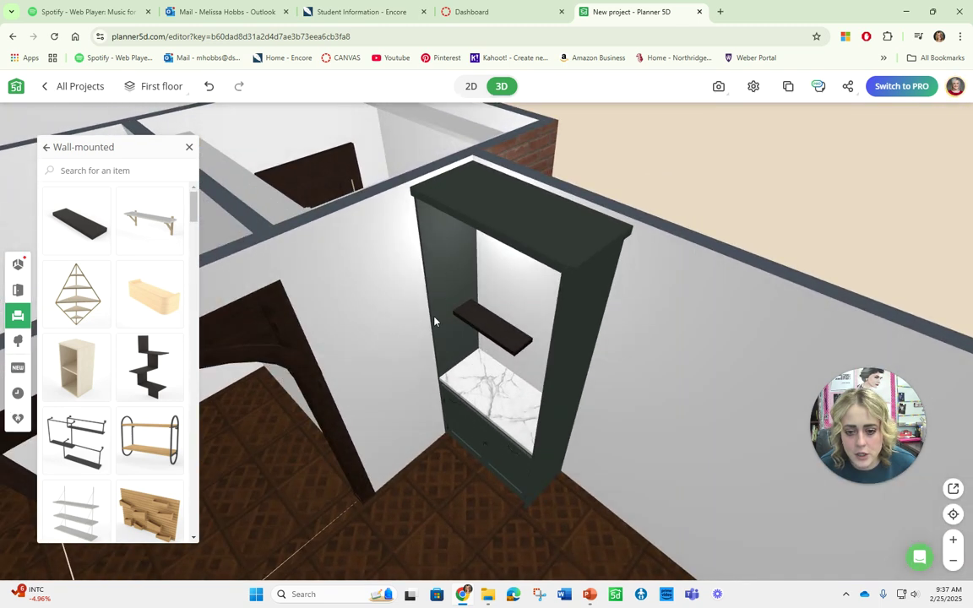
left_click(433, 327)
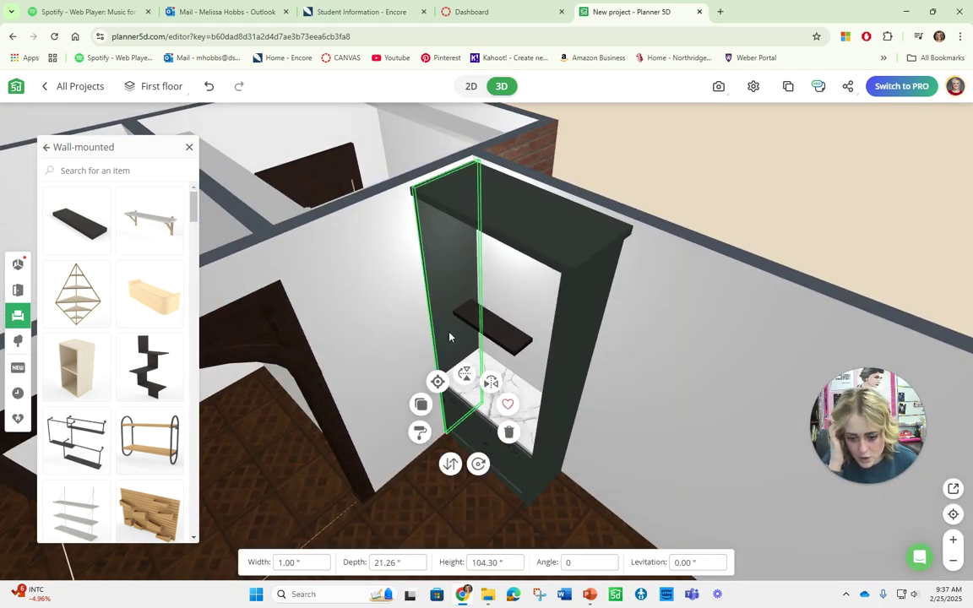
left_click(500, 338)
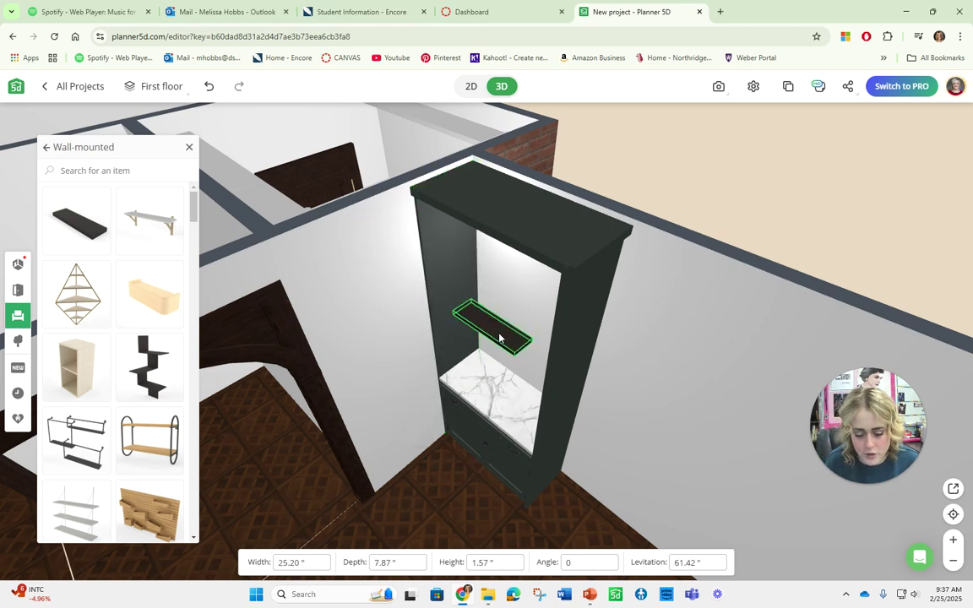
double_click(395, 560)
type("21")
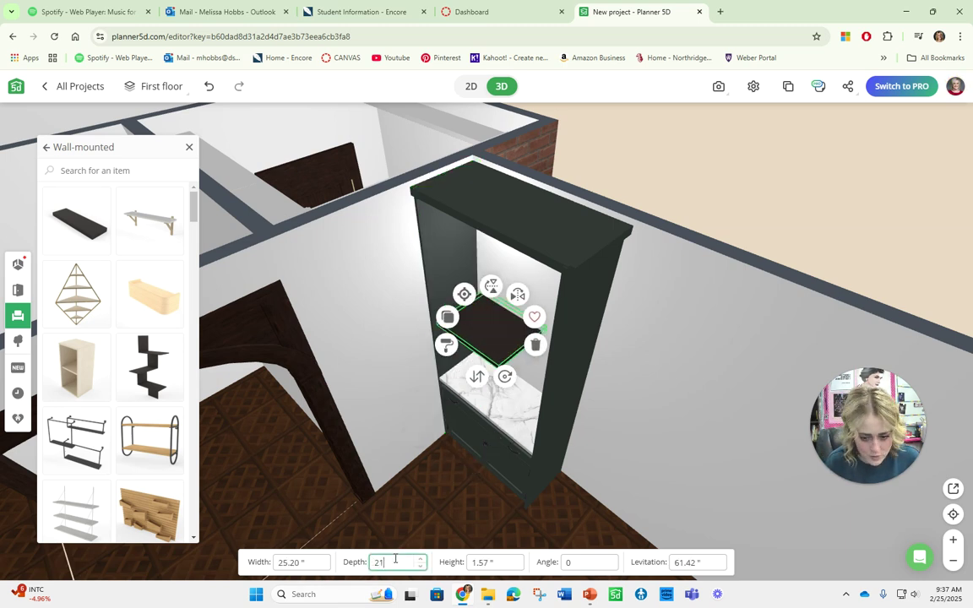
left_click(507, 342)
left_click(500, 346)
Check the base cabinet's width and set the shelf's width to 43.31" to match it
left_click_drag(500, 354, 482, 285)
left_click(460, 186)
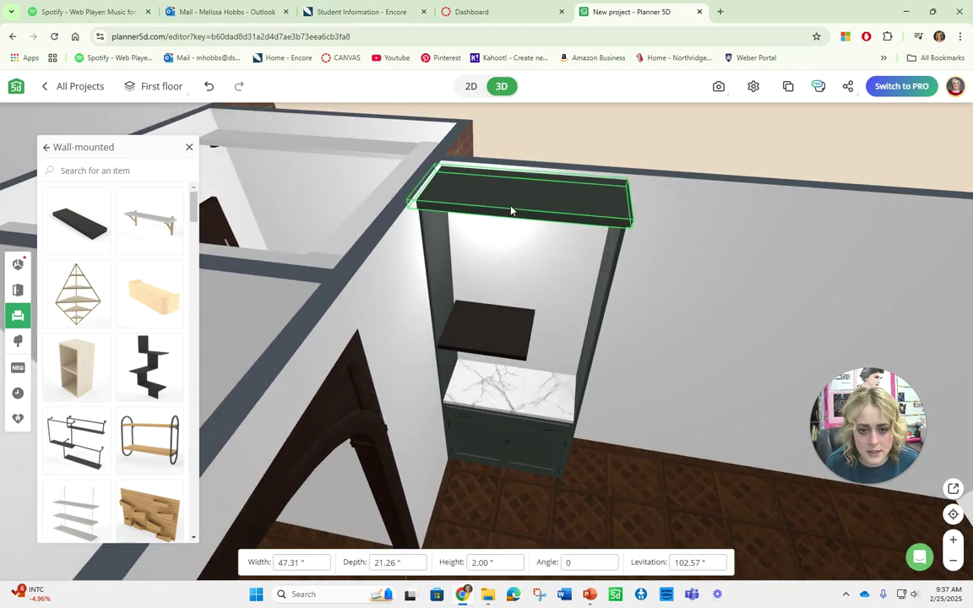
left_click(549, 419)
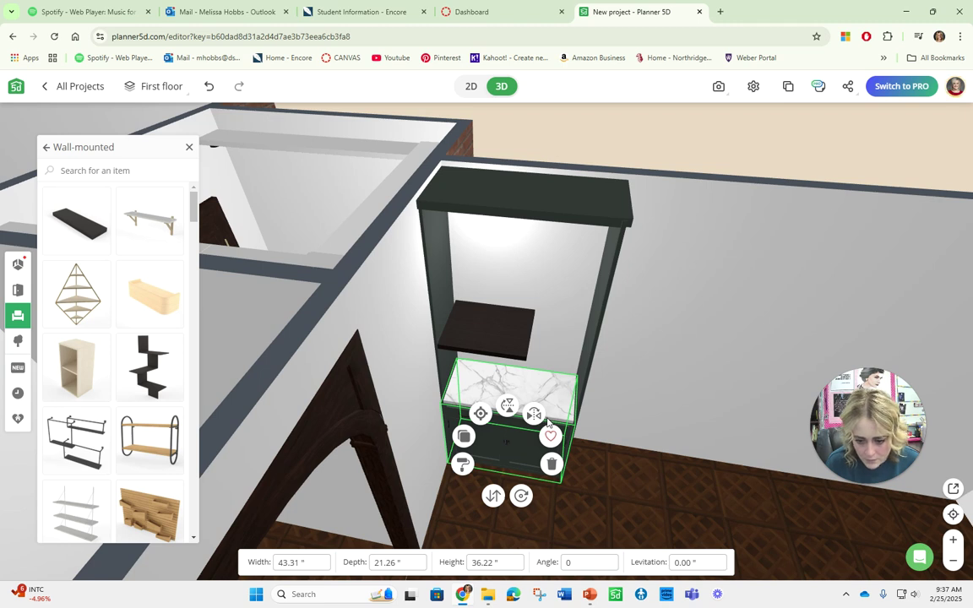
left_click(492, 334)
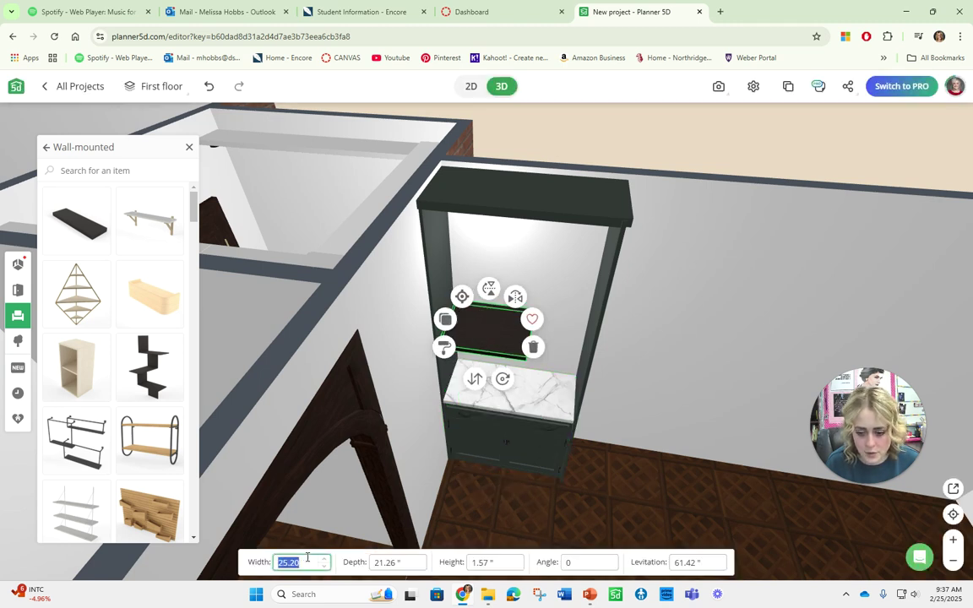
type("43.31")
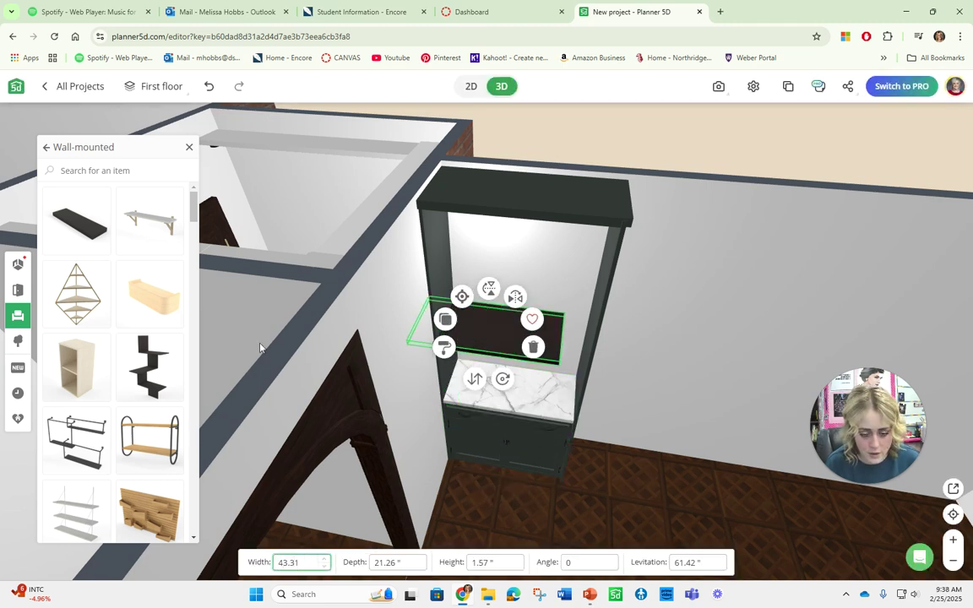
Fit the shelf between the two side panels and lower it to a levitation of about 53.54"
left_click_drag(509, 332, 534, 340)
left_click_drag(626, 446, 515, 388)
left_click(498, 384)
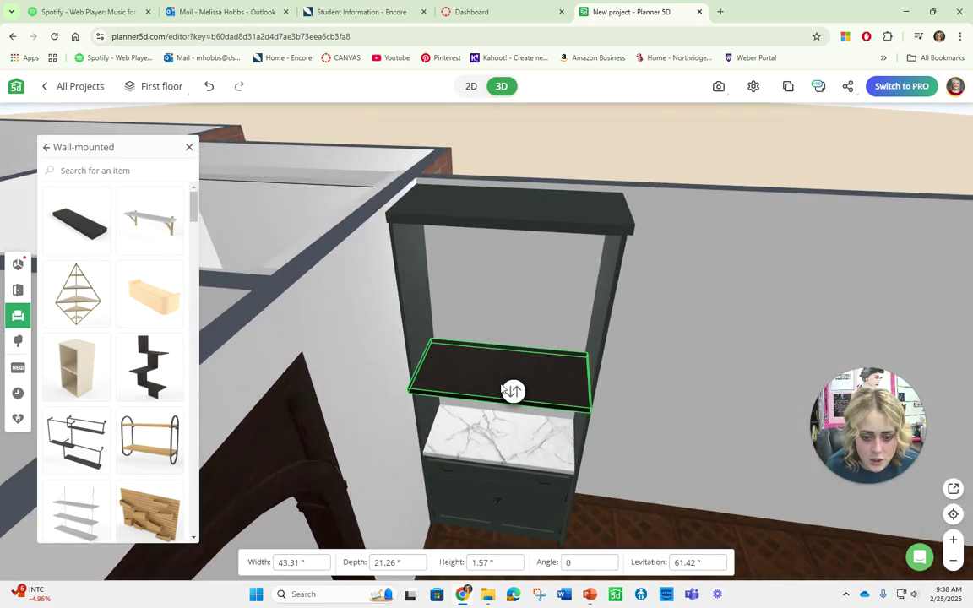
left_click_drag(590, 496, 491, 389)
left_click(521, 321)
left_click(665, 362)
left_click_drag(665, 361, 683, 431)
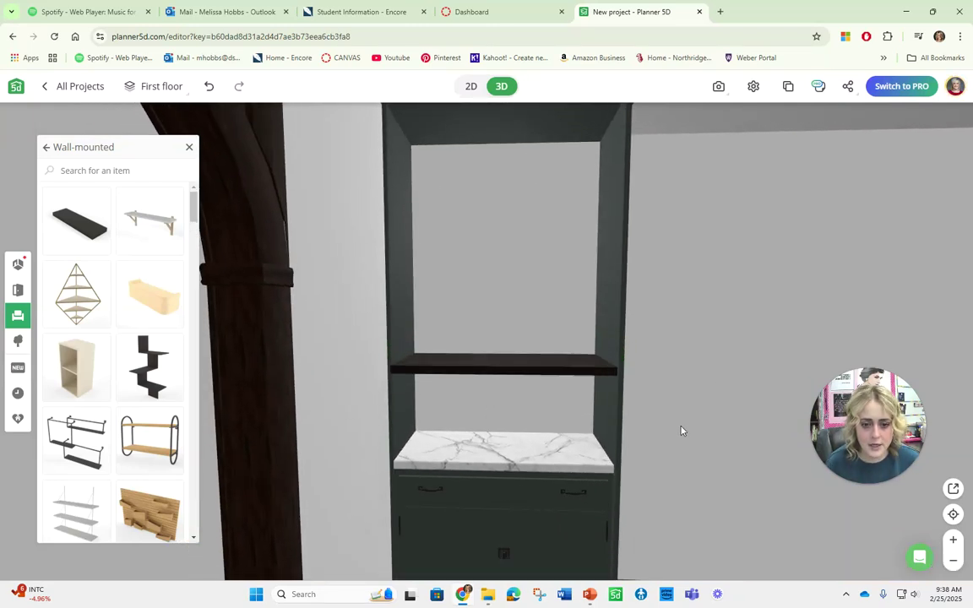
Lower the shelf closer to the marble countertop, to a levitation of about 50.79"
scroll(682, 431, "down", 5)
left_click(484, 345)
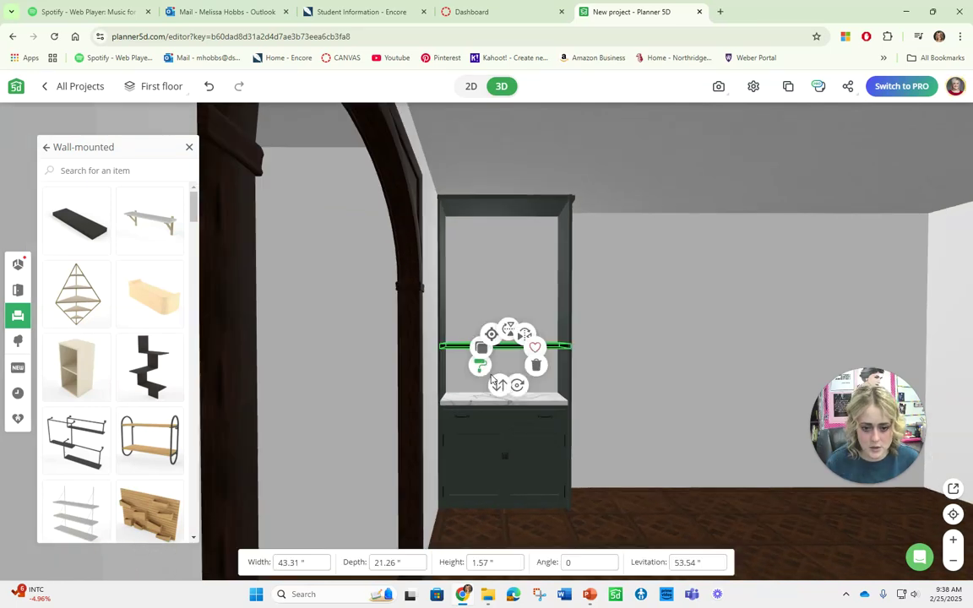
left_click_drag(493, 397, 493, 401)
left_click(658, 369)
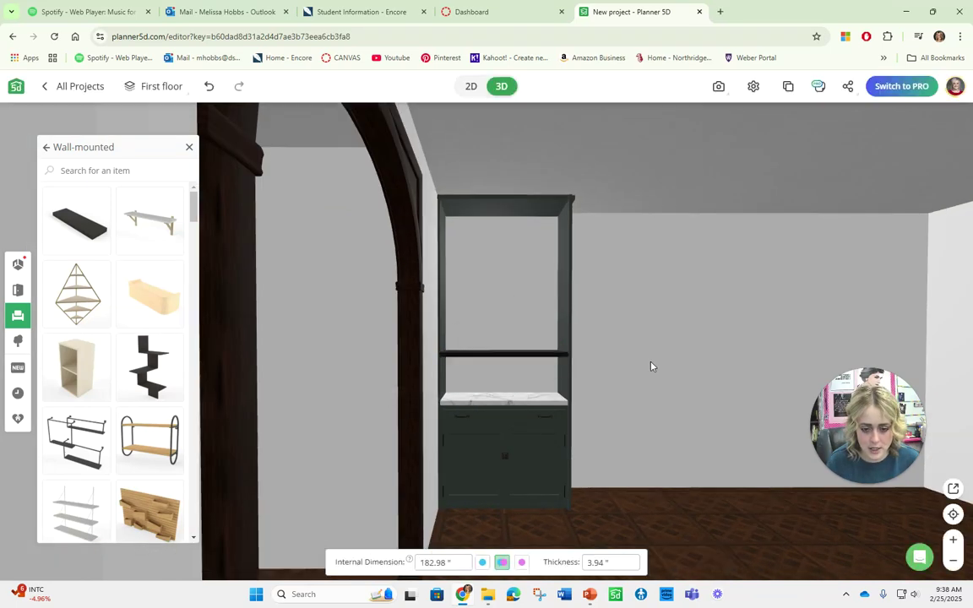
left_click_drag(658, 369, 623, 360)
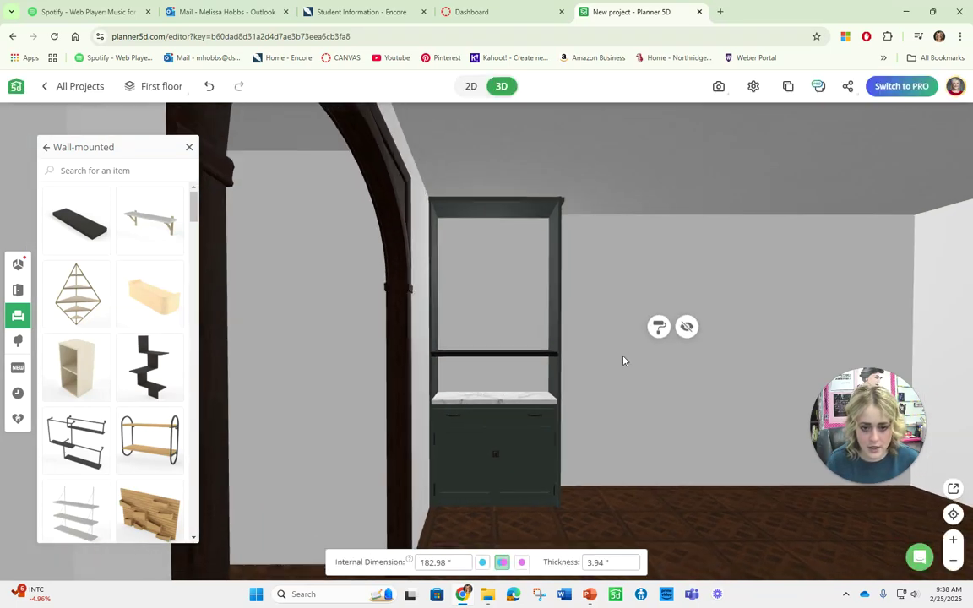
left_click(524, 354)
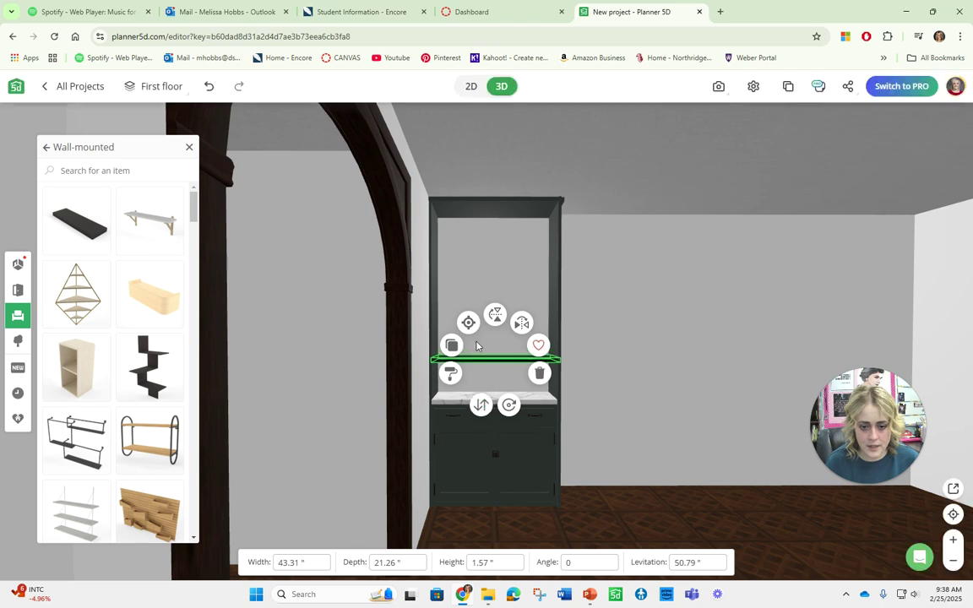
Give the shelf the plain wallpaper material with the dark green-grey tint used on the built-in
left_click(452, 374)
left_click(79, 199)
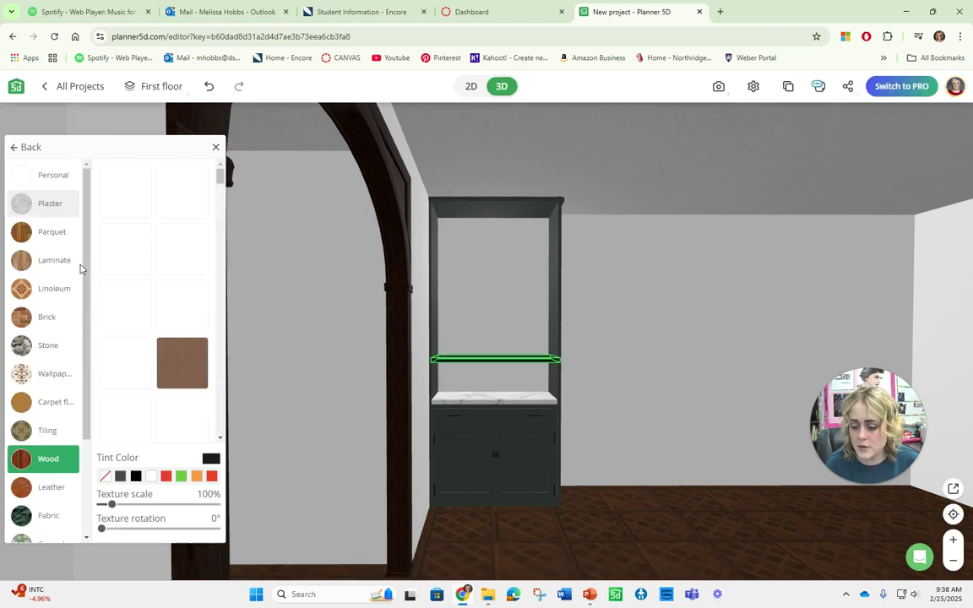
left_click(52, 376)
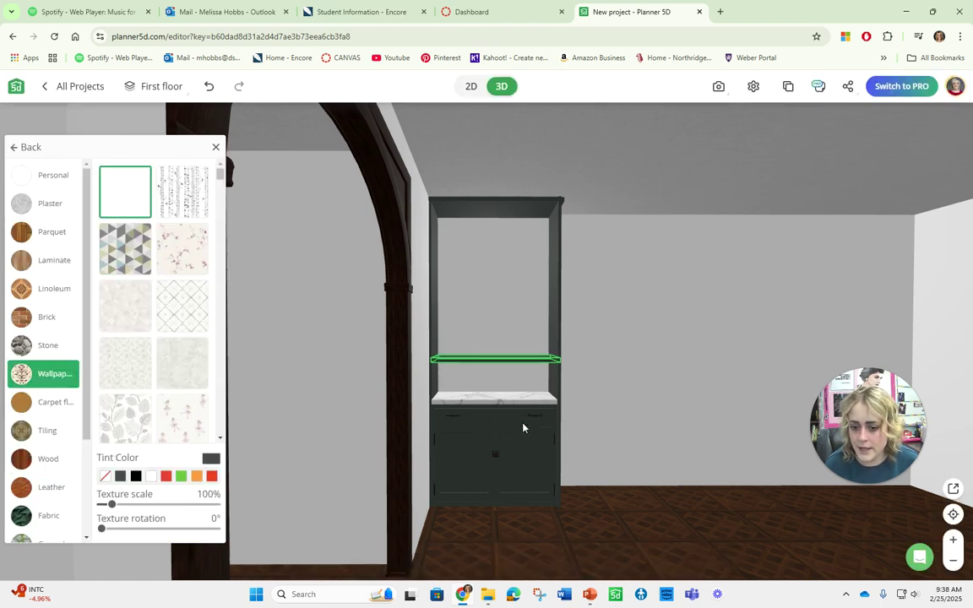
left_click(597, 344)
Lower the recoloured shelf to a levitation of about 48.82"
left_click_drag(601, 350, 593, 414)
scroll(505, 386, "up", 2)
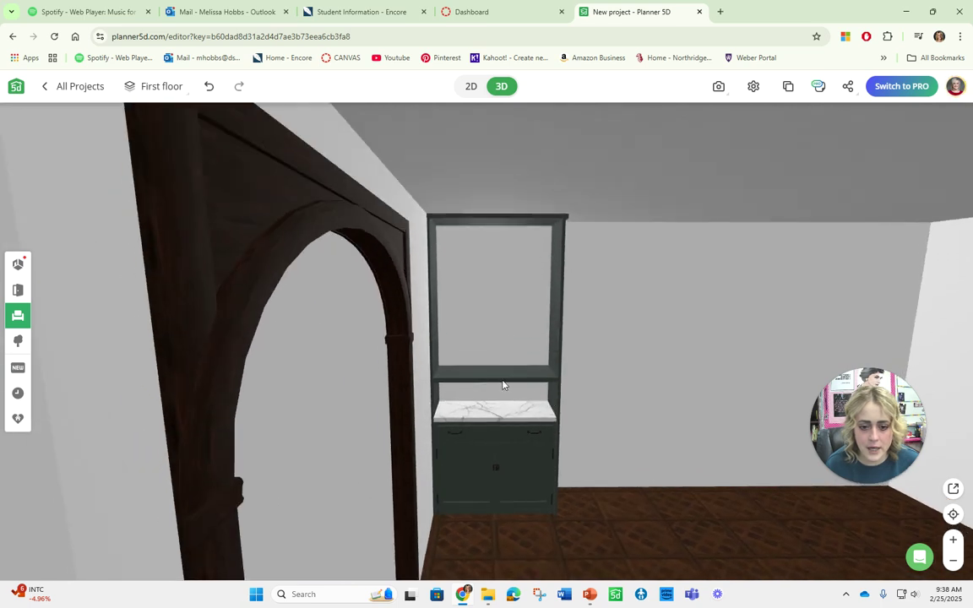
left_click(496, 387)
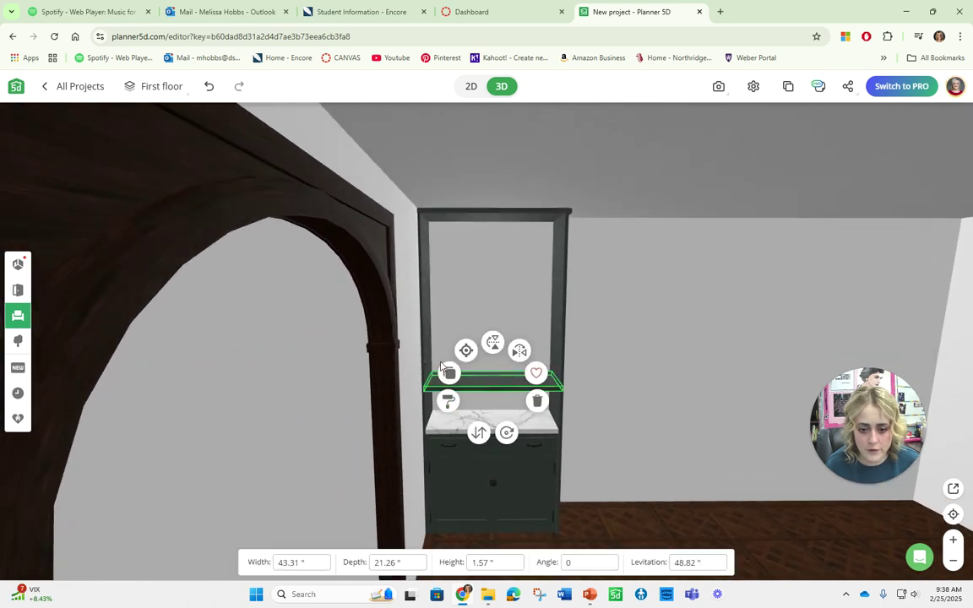
Duplicate the shelf above the marble countertop and fit the copy between the two side panels, above the original
left_click_drag(446, 375, 495, 552)
left_click(490, 437)
left_click_drag(620, 390, 467, 478)
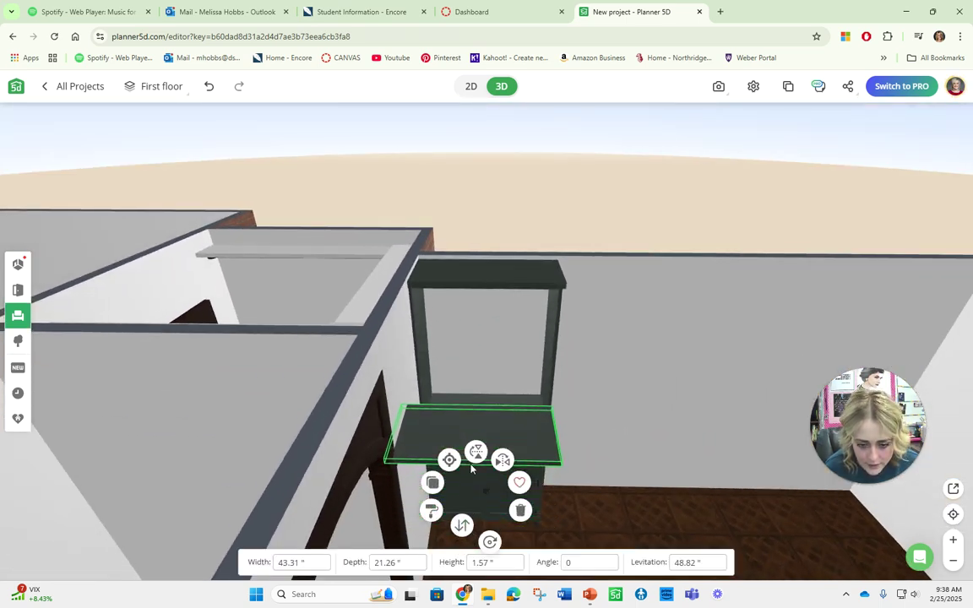
left_click_drag(501, 427, 505, 348)
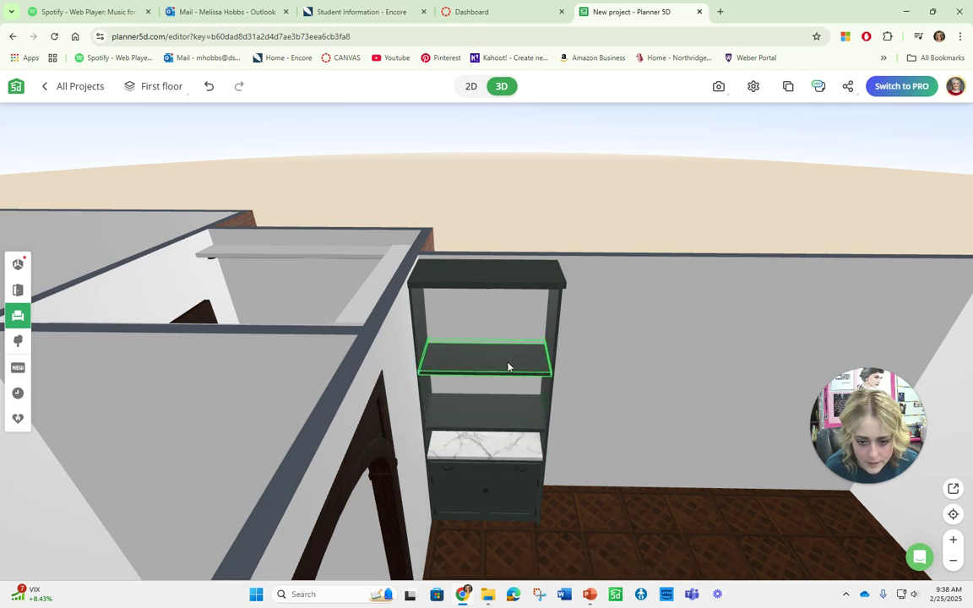
Adjust the copied middle shelf to a levitation of about 69.29"
left_click_drag(580, 427, 583, 376)
scroll(518, 408, "up", 3)
left_click(507, 313)
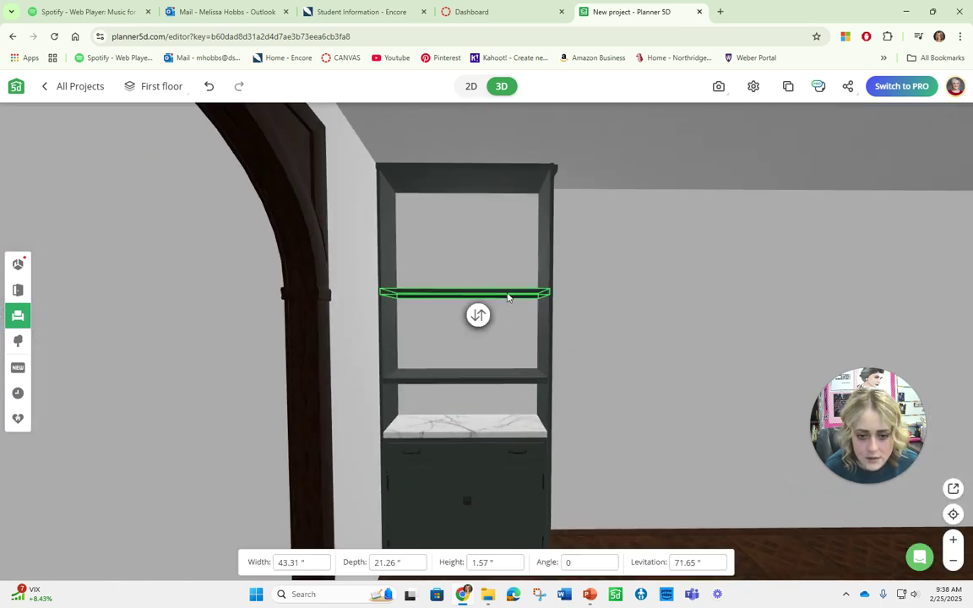
left_click_drag(537, 309, 496, 339)
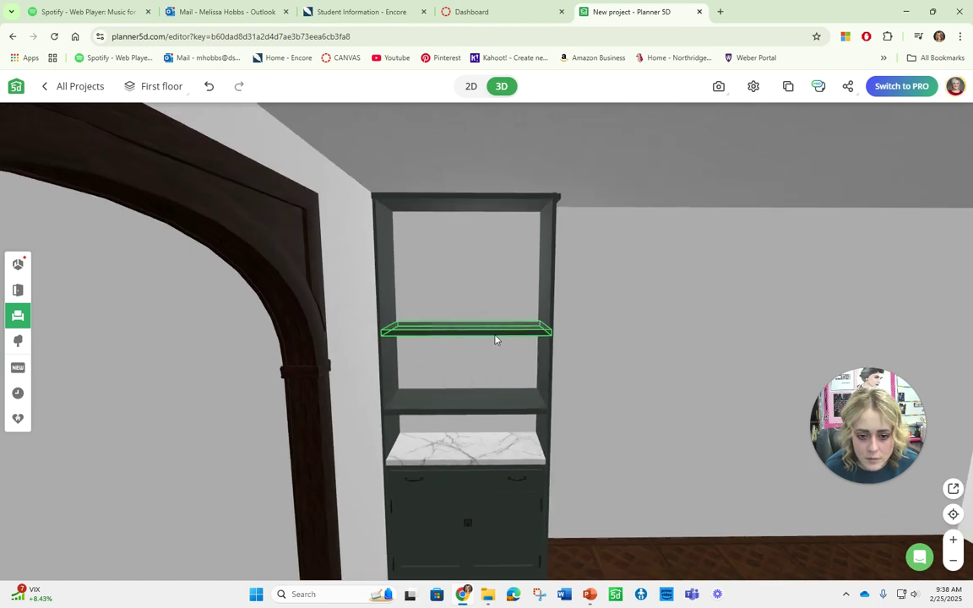
left_click(599, 343)
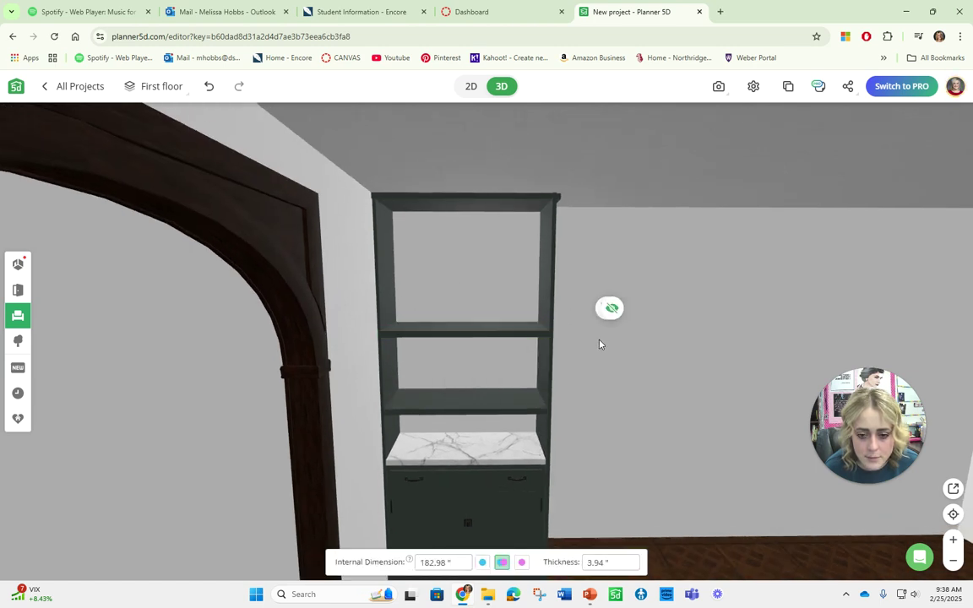
left_click_drag(600, 343, 559, 432)
left_click(480, 439)
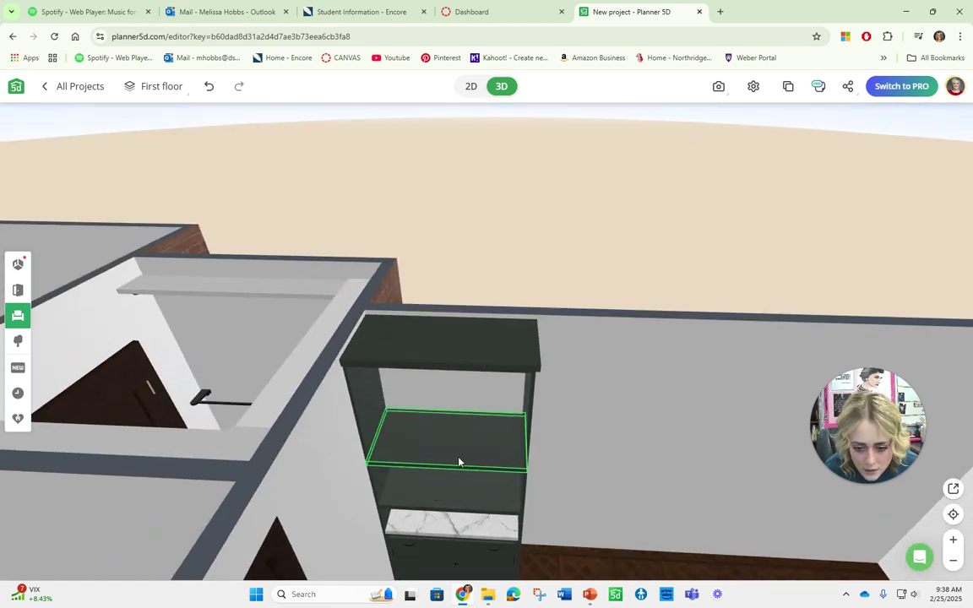
left_click_drag(556, 452, 413, 373)
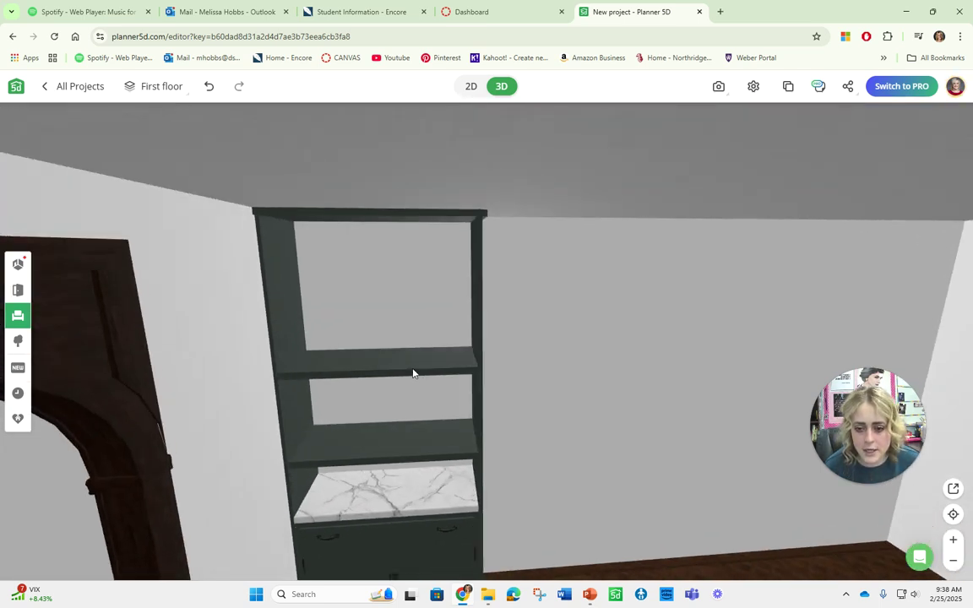
Duplicate the middle shelf and fit the new copy between the side panels above it
left_click(381, 380)
left_click(610, 293)
left_click_drag(610, 293, 510, 344)
left_click_drag(481, 406, 434, 419)
left_click(434, 421)
left_click(468, 489)
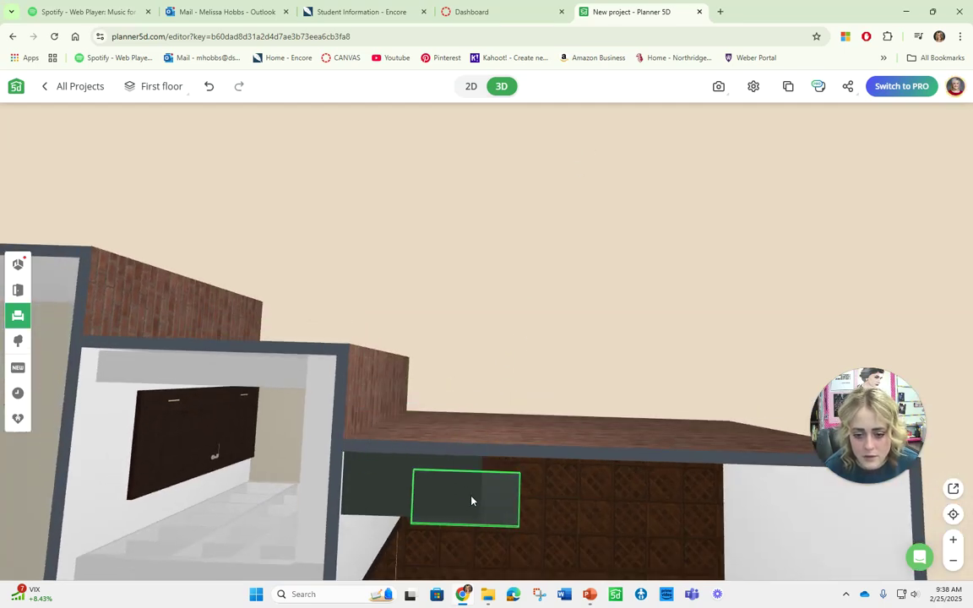
left_click_drag(559, 406, 495, 447)
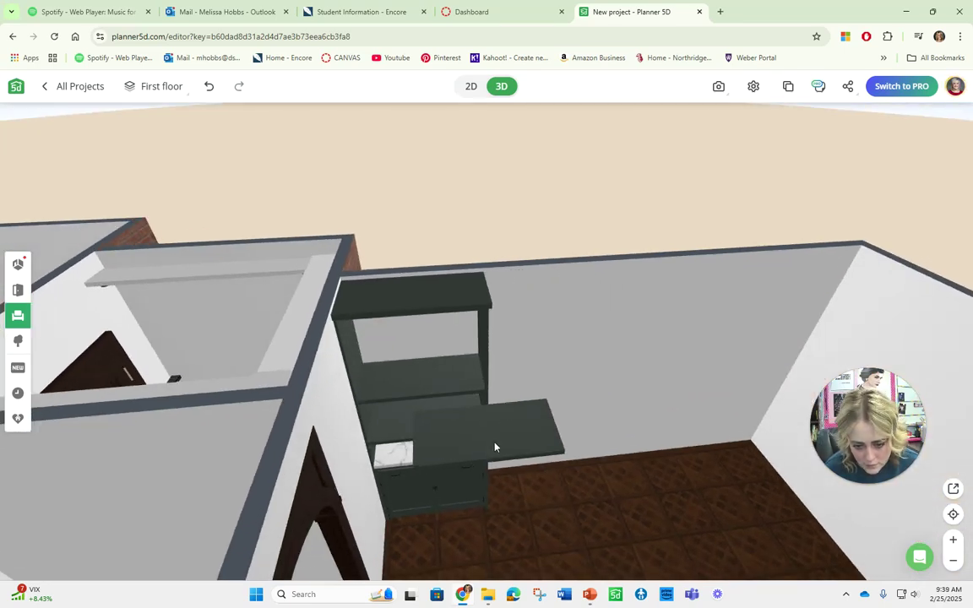
left_click(495, 448)
left_click_drag(474, 483, 474, 461)
left_click_drag(479, 422, 461, 296)
Raise the uppermost shelf copy to a levitation of about 87.80"
left_click(403, 403)
left_click(459, 274)
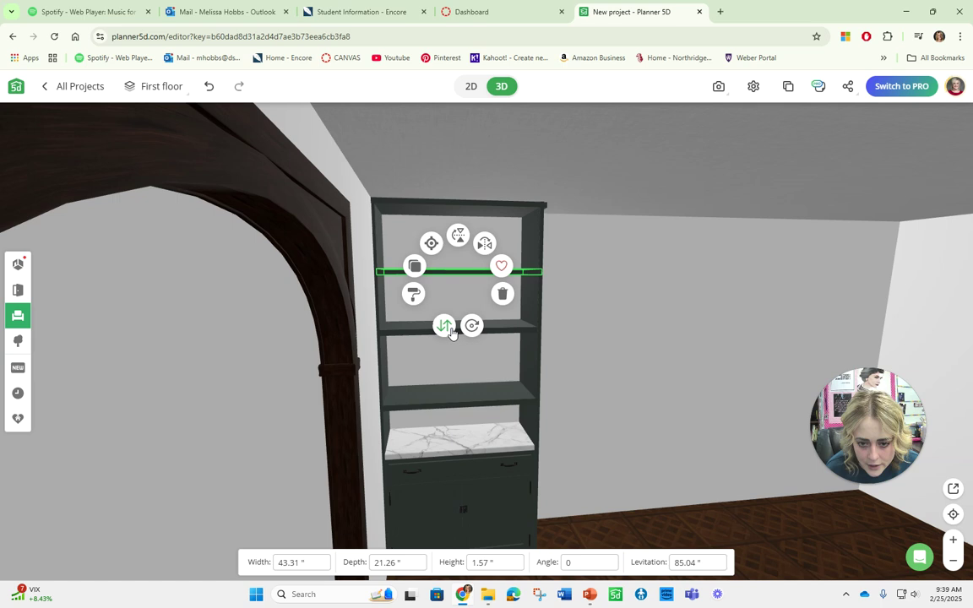
left_click(617, 291)
left_click_drag(617, 291, 463, 273)
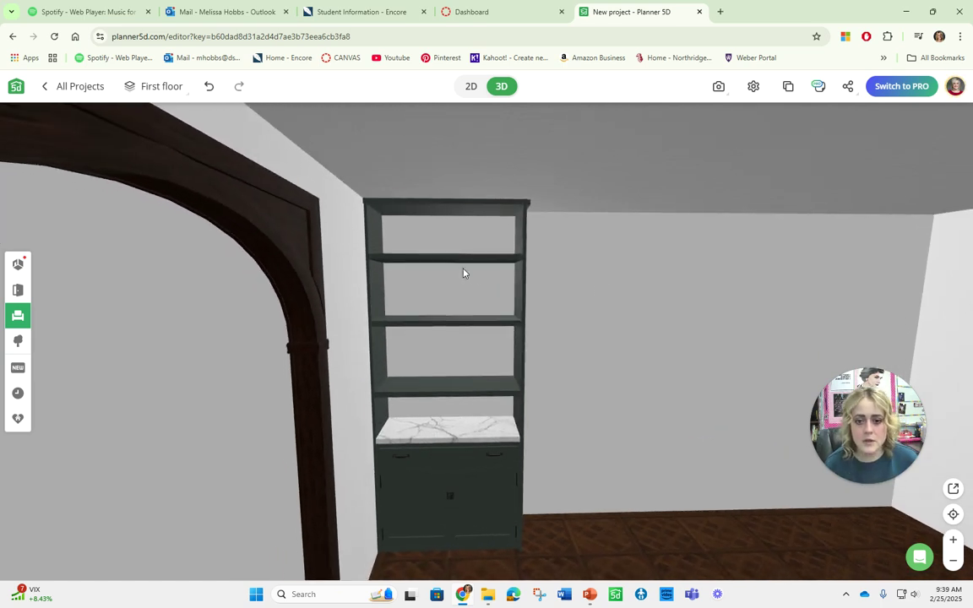
Fine-tune the heights of the middle and lowest shelves so the gaps in the built-in are more even
left_click(448, 324)
left_click_drag(450, 260, 463, 334)
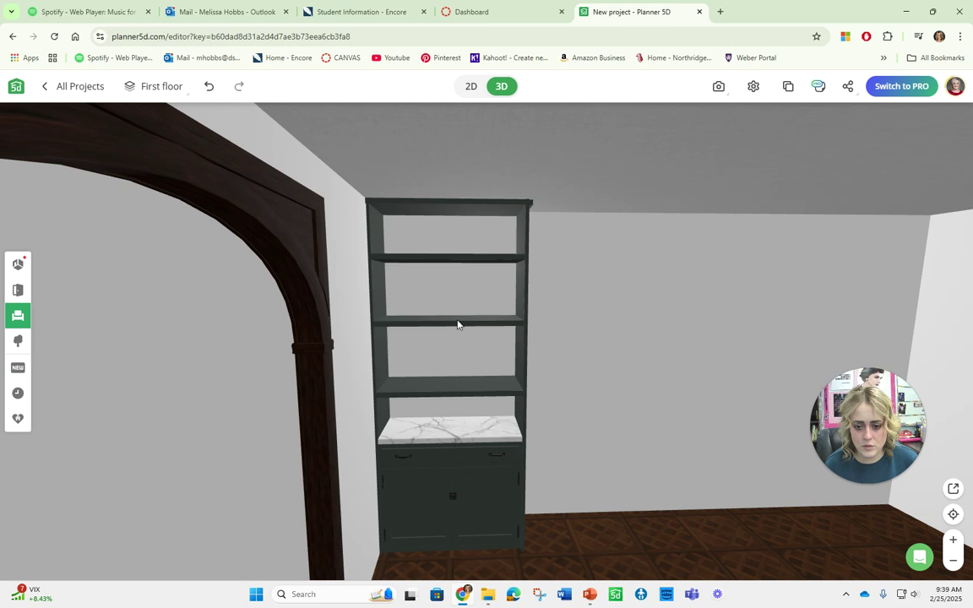
left_click(458, 322)
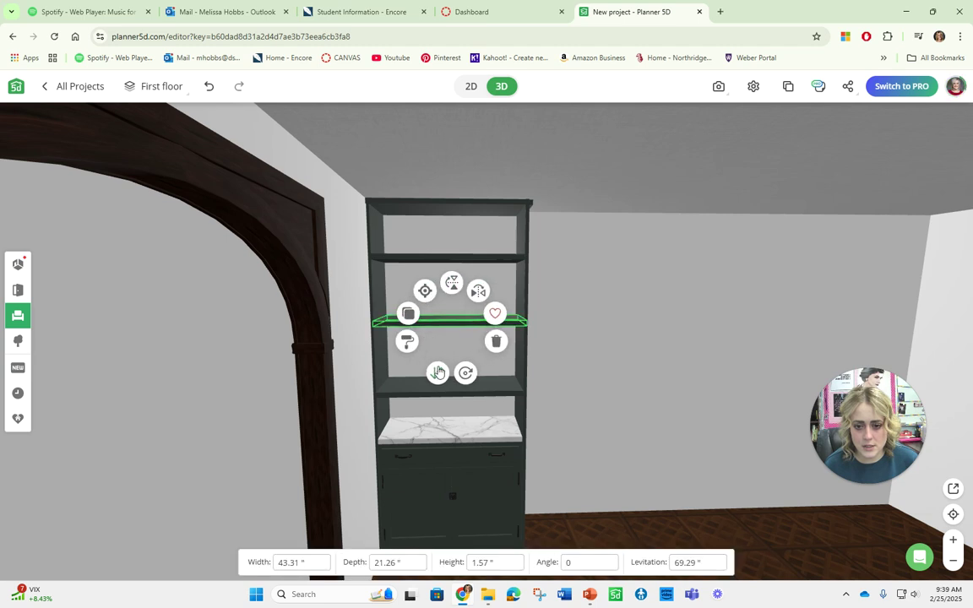
left_click(562, 391)
scroll(561, 387, "down", 5)
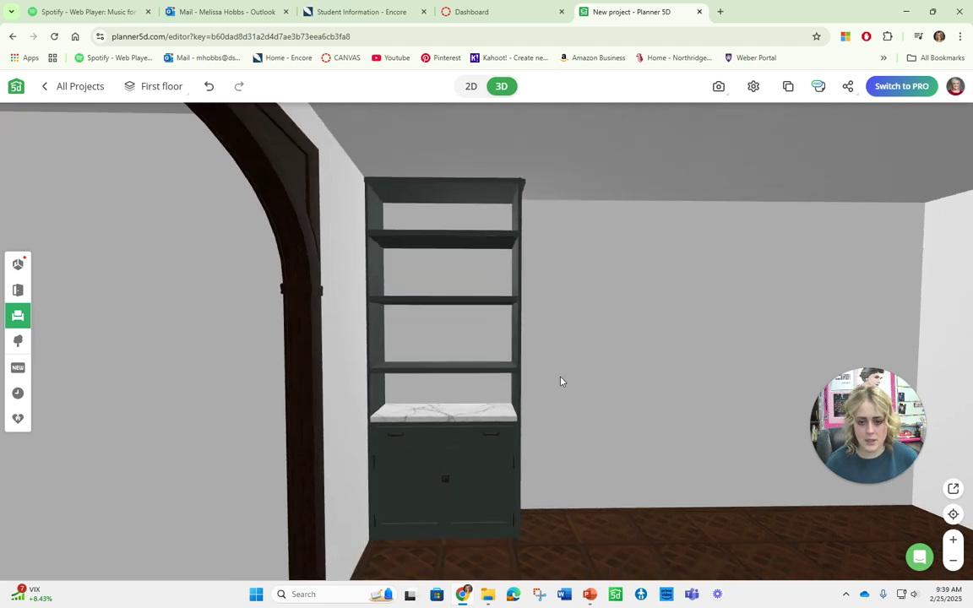
scroll(457, 384, "up", 2)
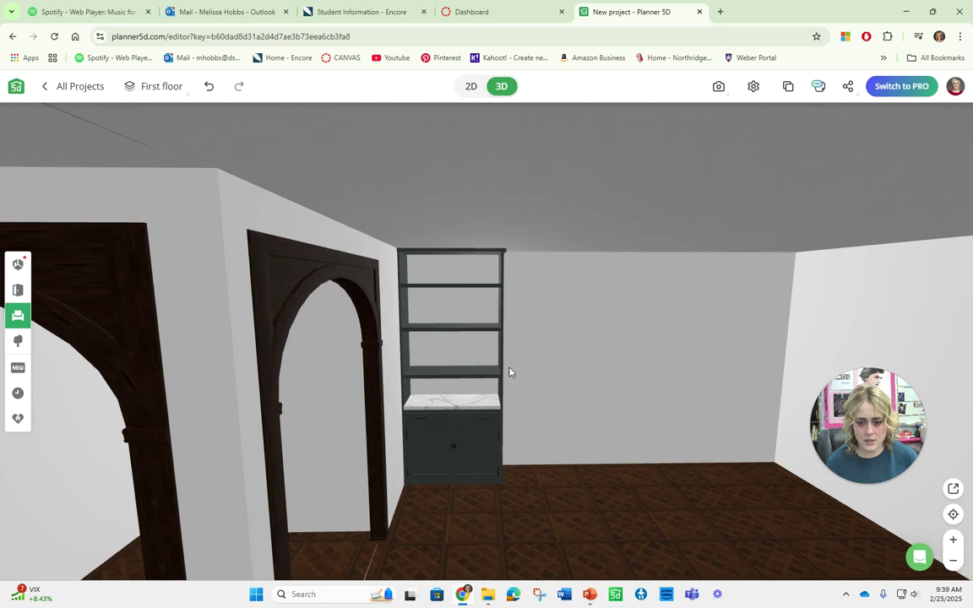
left_click(456, 397)
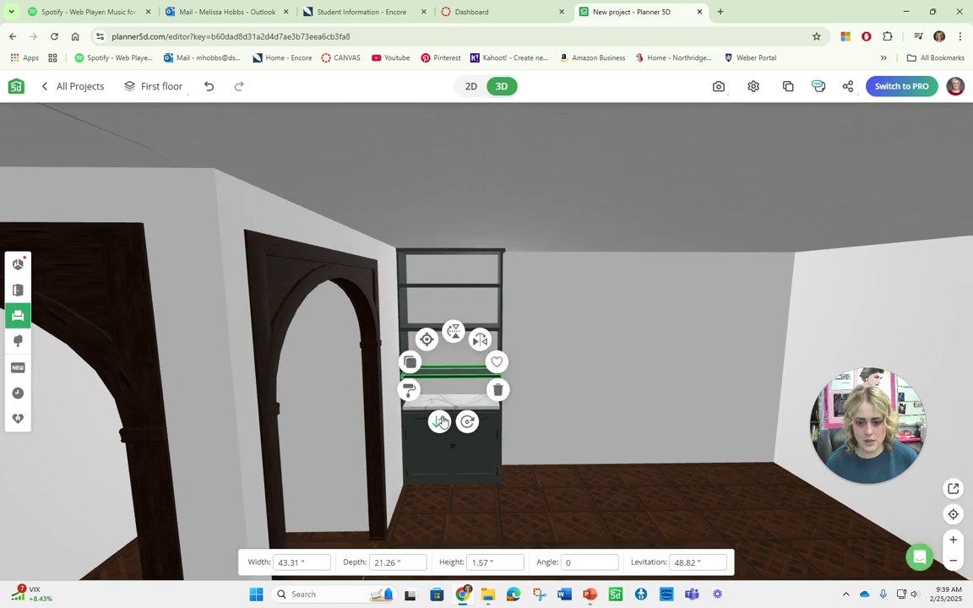
left_click(560, 391)
left_click_drag(560, 391, 441, 423)
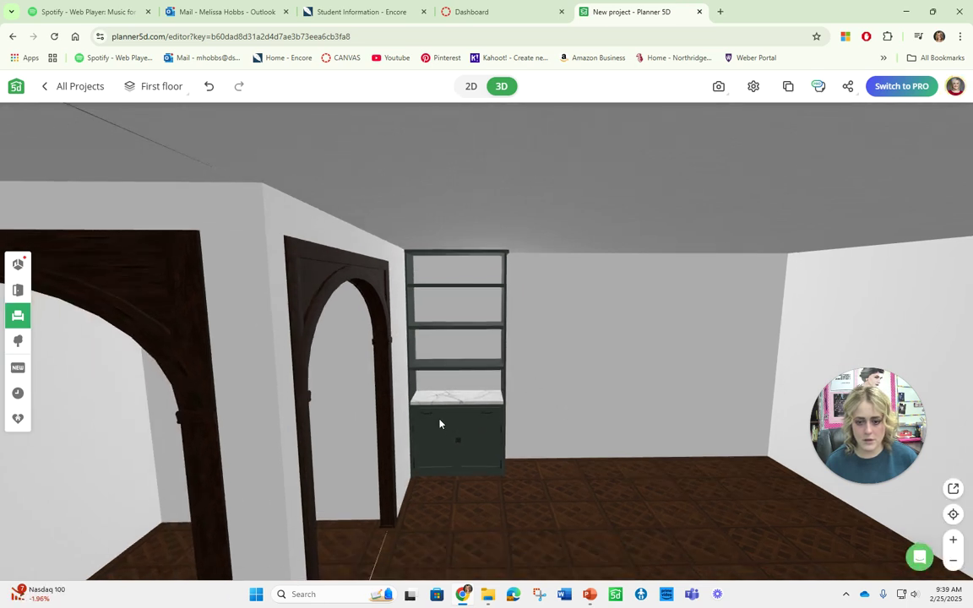
Give the back wall behind the built-in the plain wallpaper material with the same dark green-grey tint
scroll(507, 409, "down", 5)
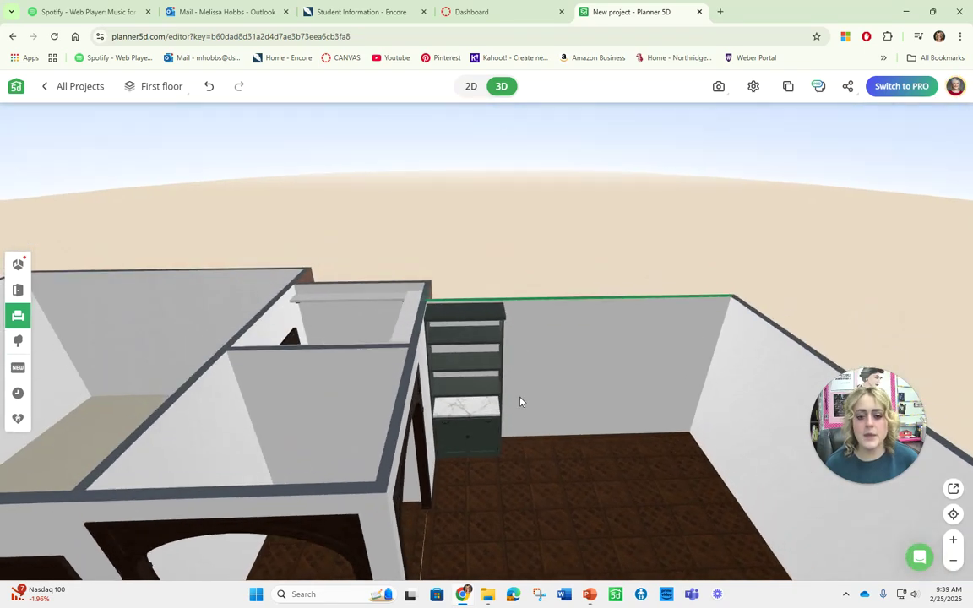
scroll(521, 400, "up", 3)
left_click_drag(482, 373, 535, 434)
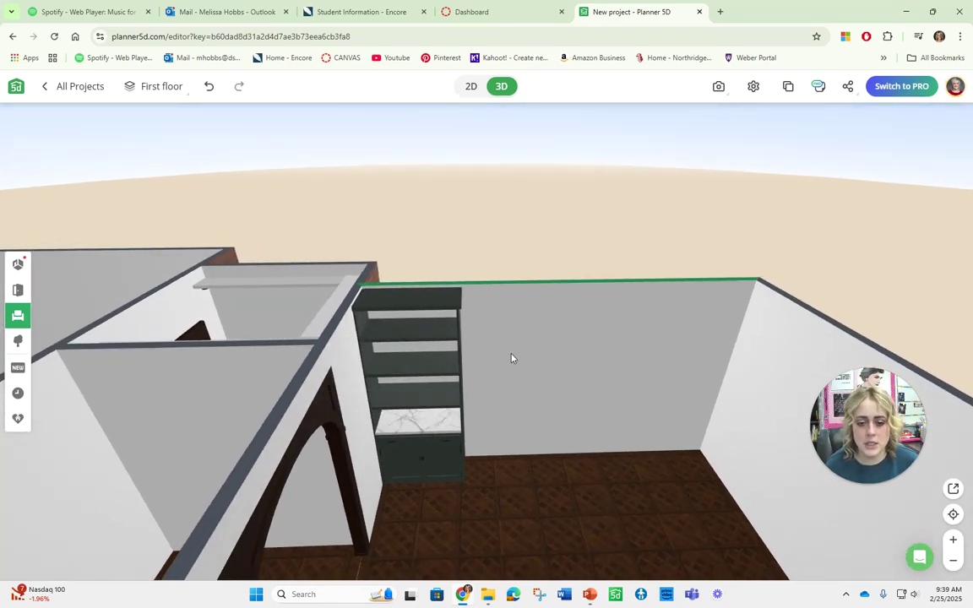
left_click(545, 323)
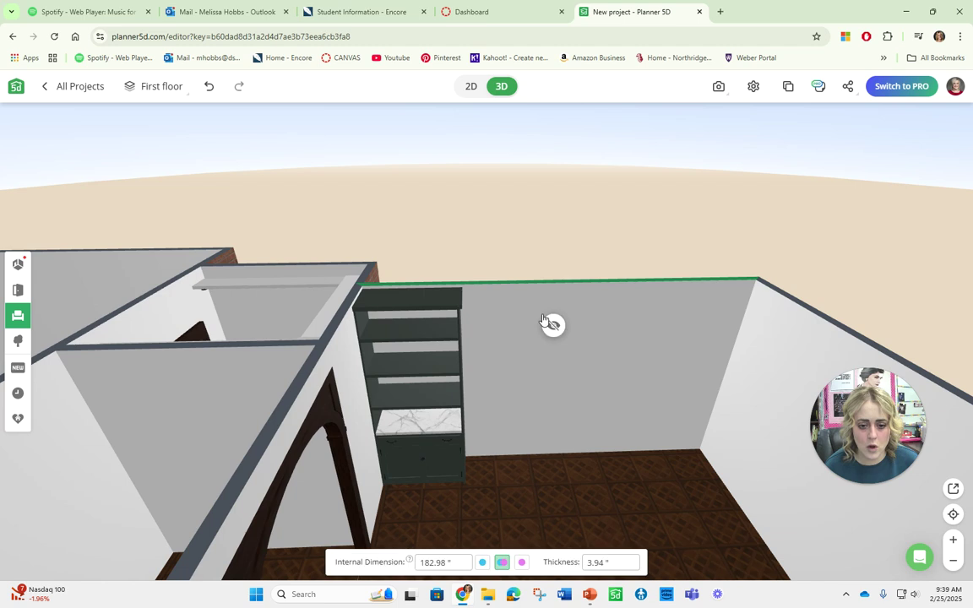
left_click(531, 272)
left_click(76, 216)
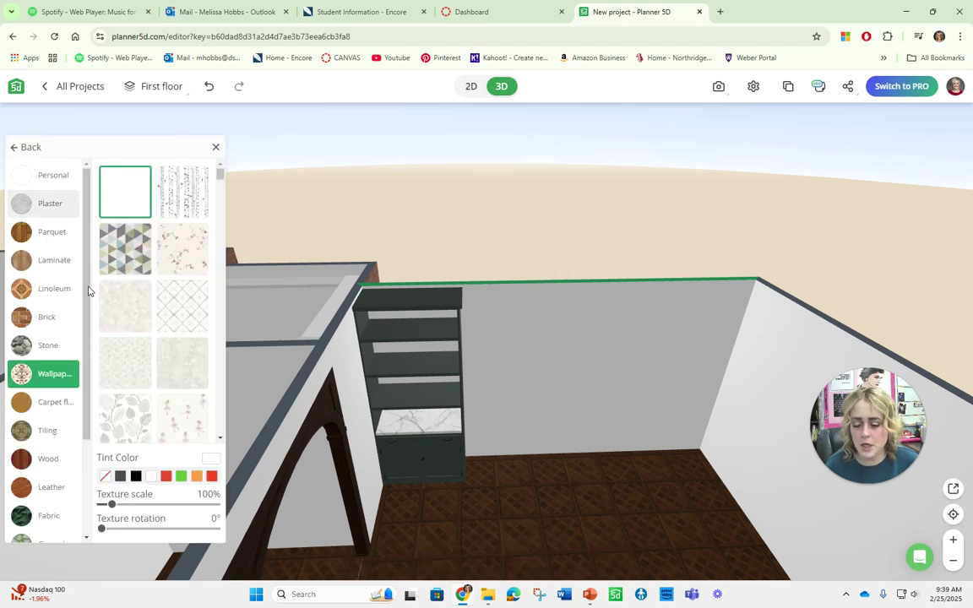
left_click(121, 477)
left_click_drag(510, 283, 497, 317)
left_click_drag(489, 406, 494, 421)
left_click_drag(627, 124, 517, 272)
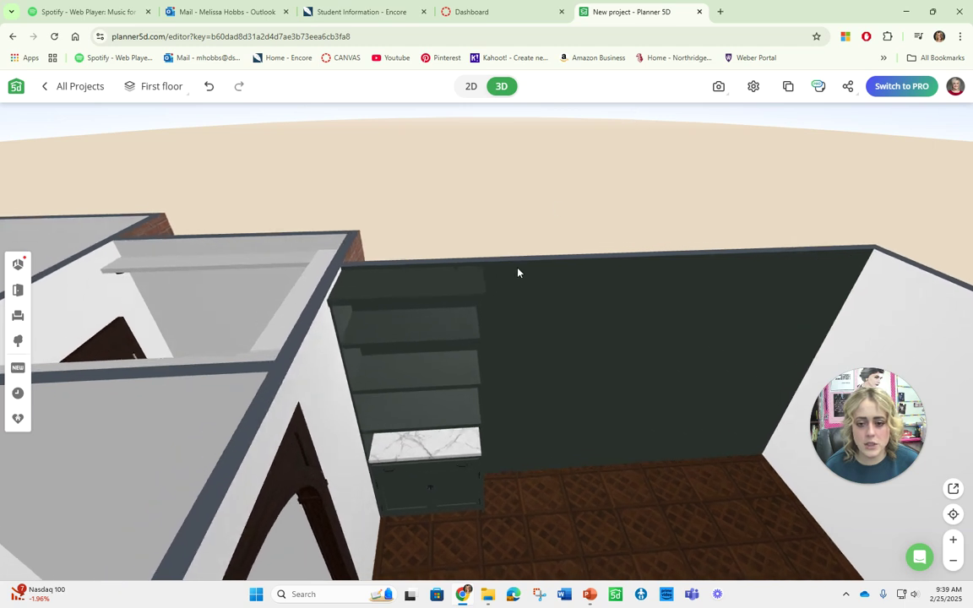
Delete the 47.31" wide board that caps the built-in
scroll(517, 271, "up", 5)
left_click(392, 181)
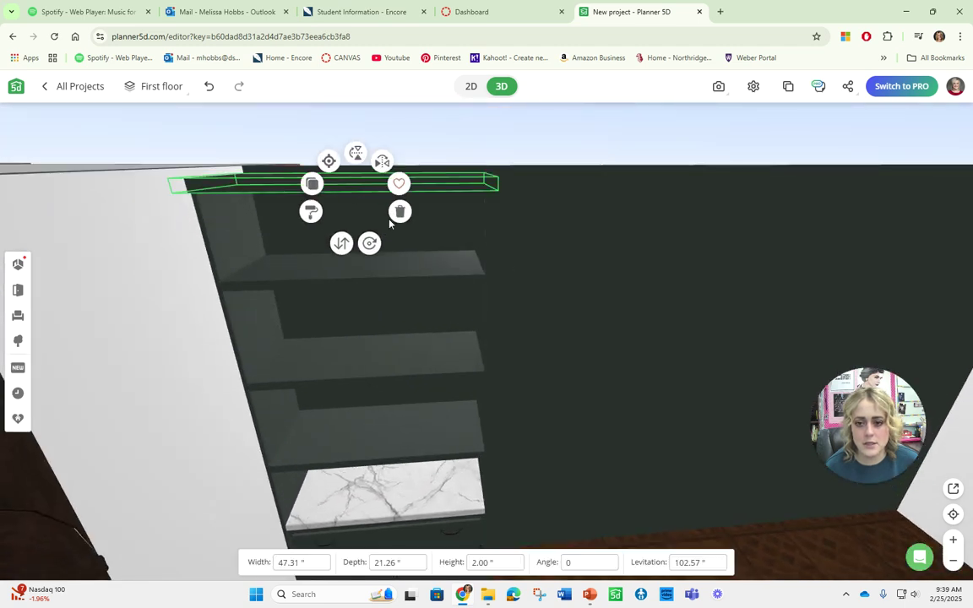
left_click(401, 214)
Duplicate the uppermost shelf and bring the copy from outside the wall into the room at the built-in
left_click(361, 270)
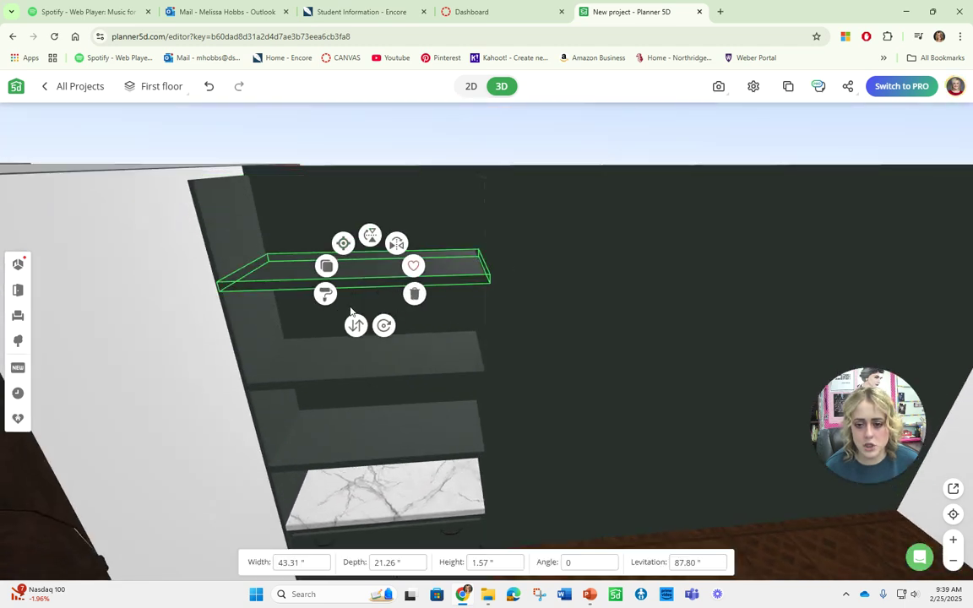
left_click(326, 262)
scroll(505, 245, "down", 5)
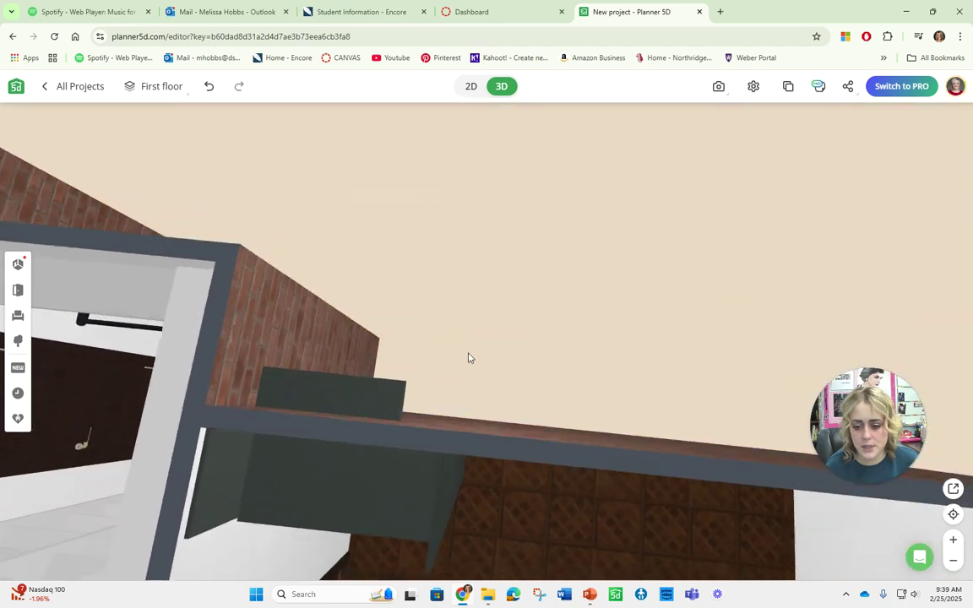
left_click(379, 396)
left_click_drag(379, 396, 389, 483)
left_click_drag(536, 473, 318, 435)
left_click(347, 459)
left_click(517, 445)
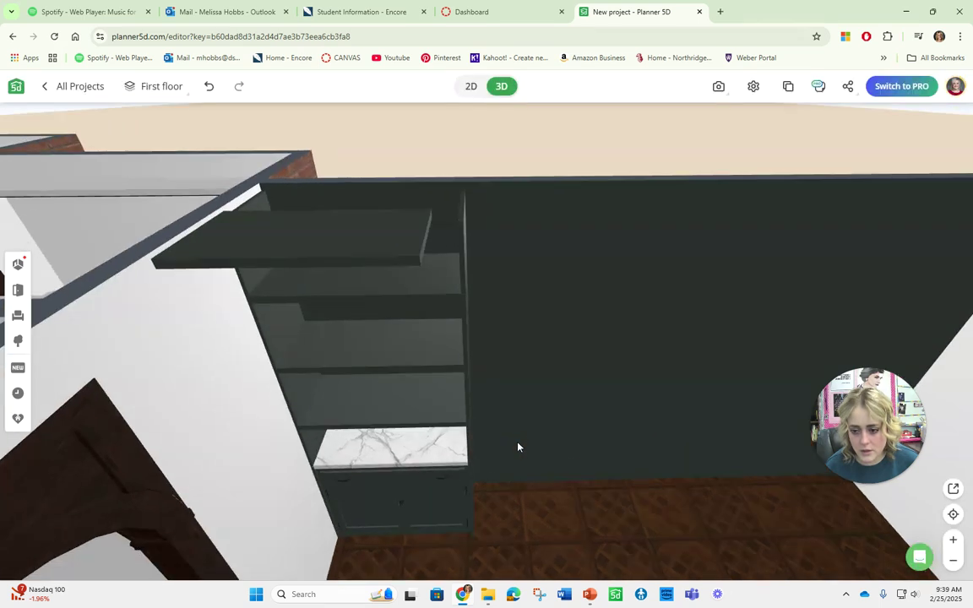
Fit the copied shelf between the side panels as the built-in's top, at a levitation of about 100.79"
left_click(418, 313)
left_click_drag(417, 313, 391, 358)
left_click(443, 311)
left_click_drag(452, 393, 436, 276)
left_click(427, 142)
left_click_drag(441, 137, 484, 152)
left_click_drag(359, 215, 360, 211)
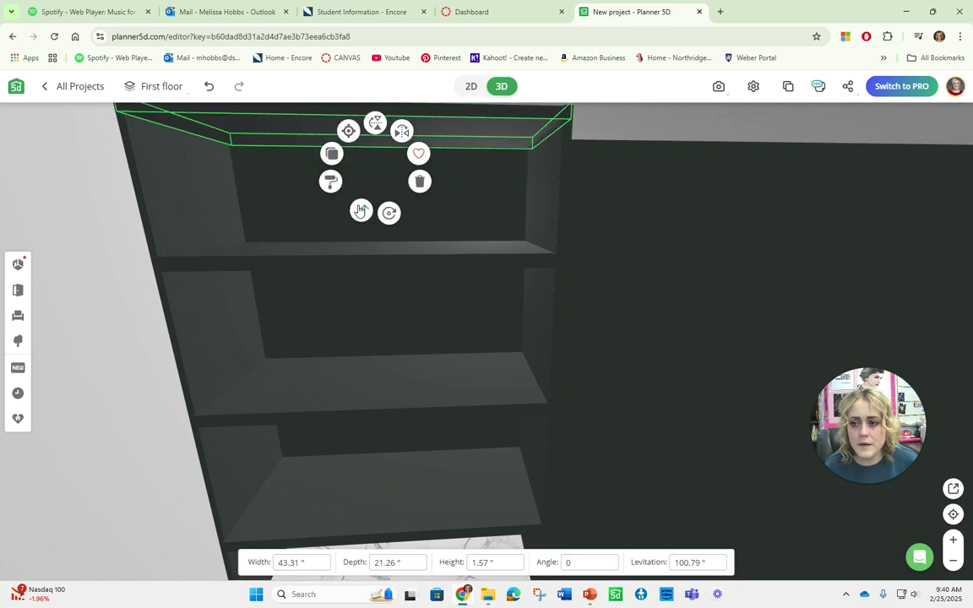
left_click_drag(579, 202, 524, 241)
scroll(583, 224, "down", 5)
left_click_drag(545, 318, 540, 326)
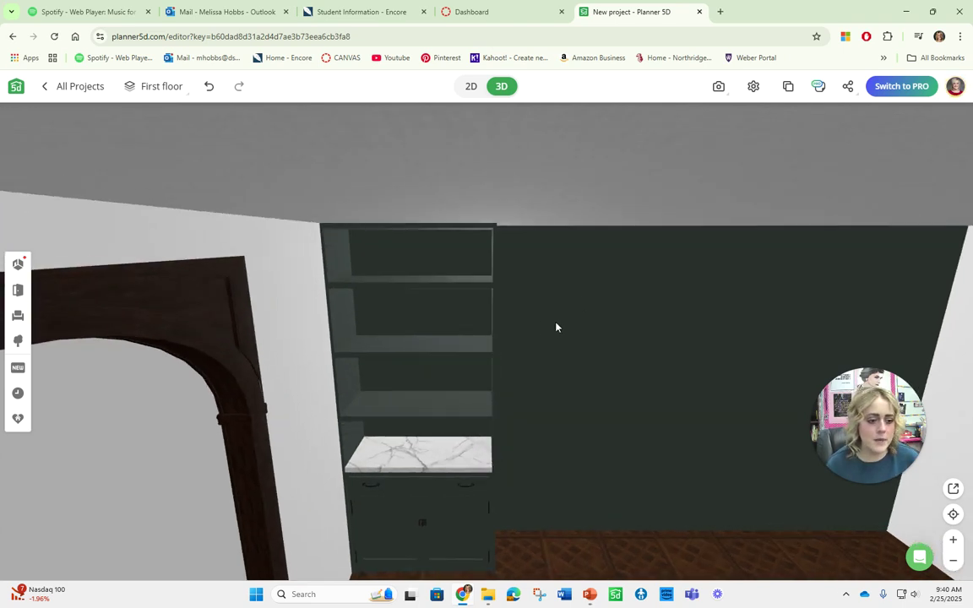
Add the brown wooden arch from the Archs category and place it inside the room in front of the built-in
left_click(18, 291)
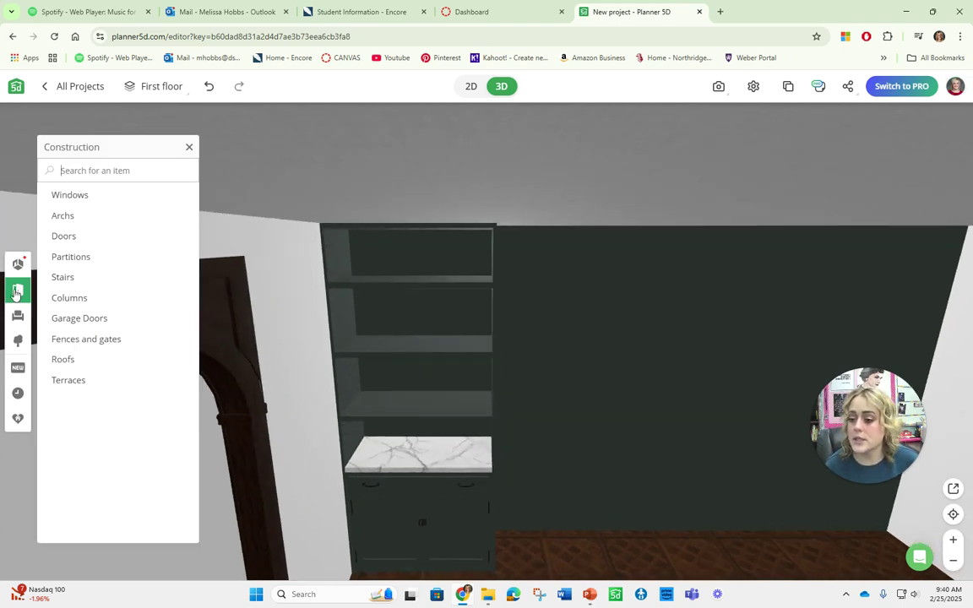
left_click(56, 218)
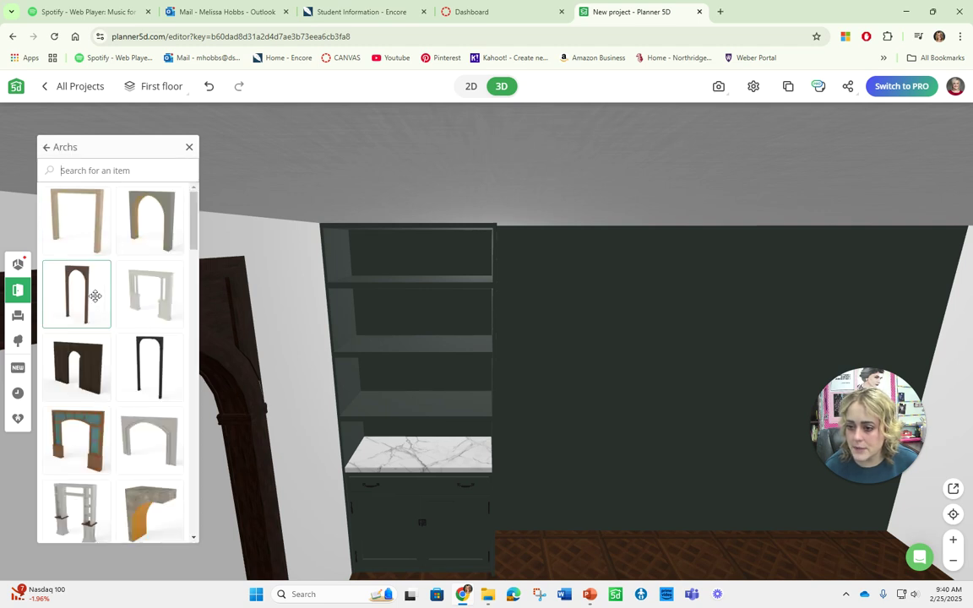
left_click_drag(603, 206, 562, 318)
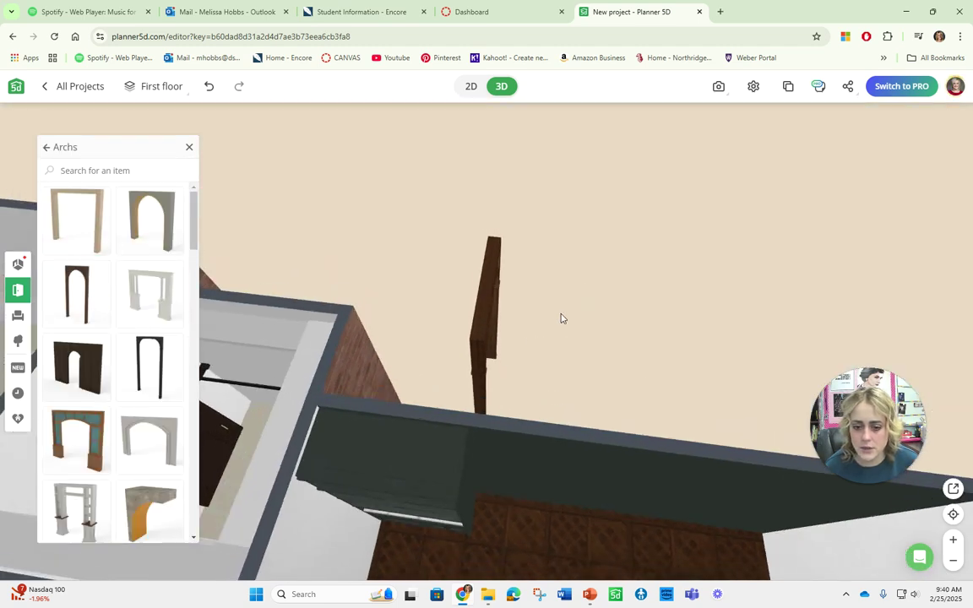
left_click(486, 296)
left_click_drag(567, 261, 592, 362)
left_click(514, 326)
left_click(514, 343)
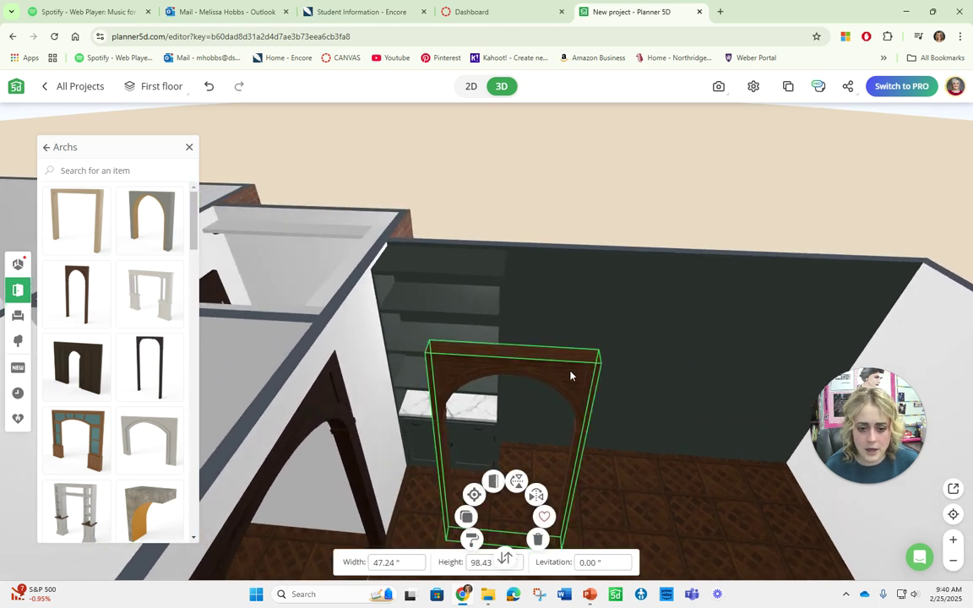
Replace the arch's wood with the plain wallpaper material in the built-in's dark green-grey tint
left_click(464, 542)
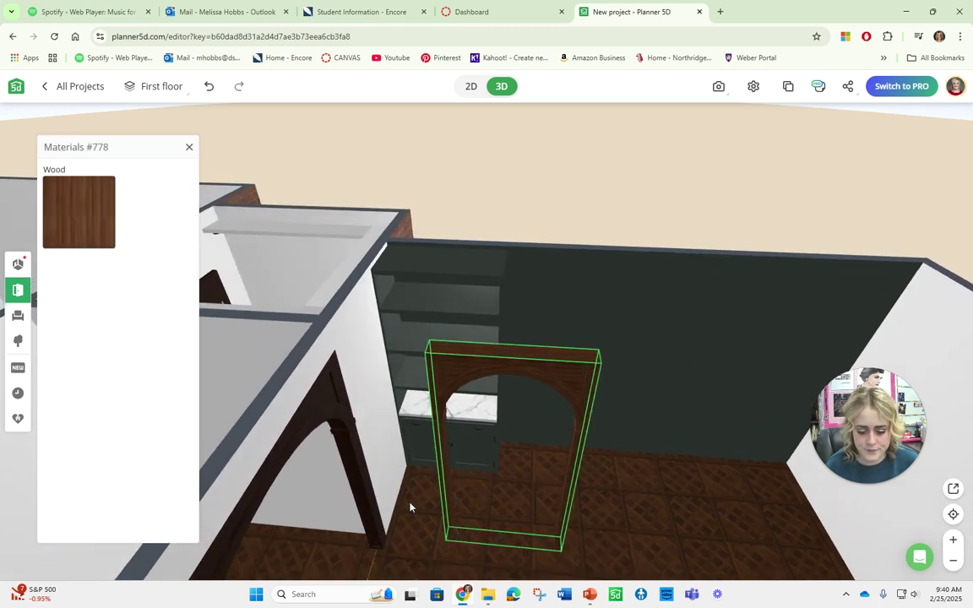
left_click(54, 226)
left_click(52, 377)
left_click(139, 192)
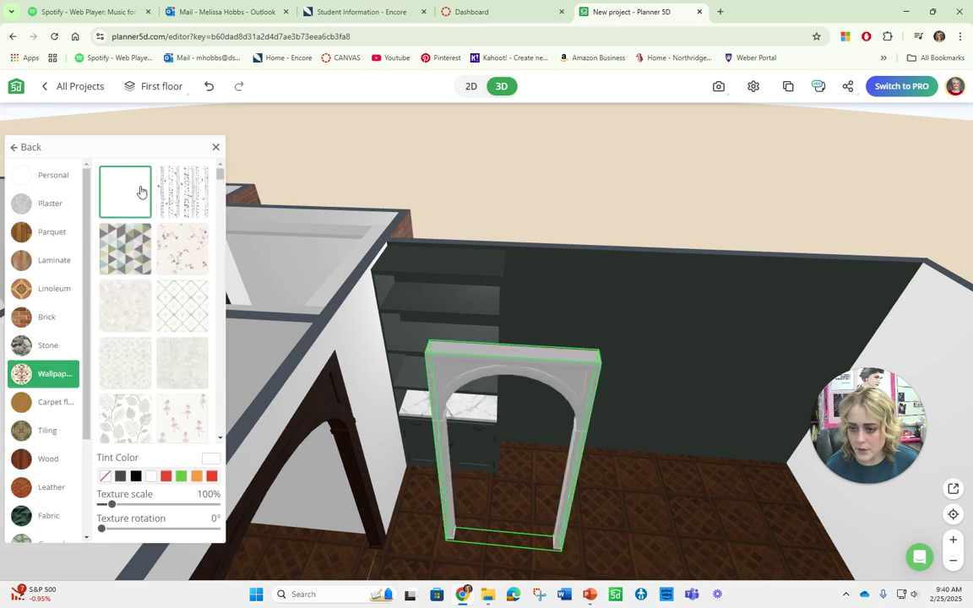
left_click(120, 479)
Move the recoloured arch against the front of the built-in so it frames the shelves and cabinet
left_click_drag(563, 303, 486, 319)
left_click(587, 379)
left_click_drag(607, 349, 489, 298)
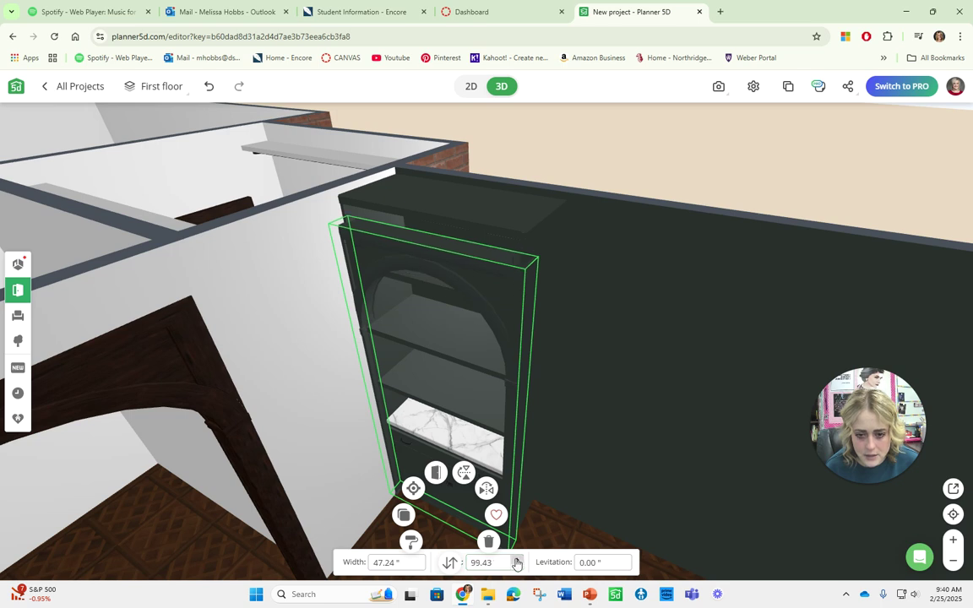
Set the arch's height to 103.43" and its width to 45.24", keeping it aligned with the built-in's front
left_click(517, 564)
left_click_drag(511, 279, 510, 282)
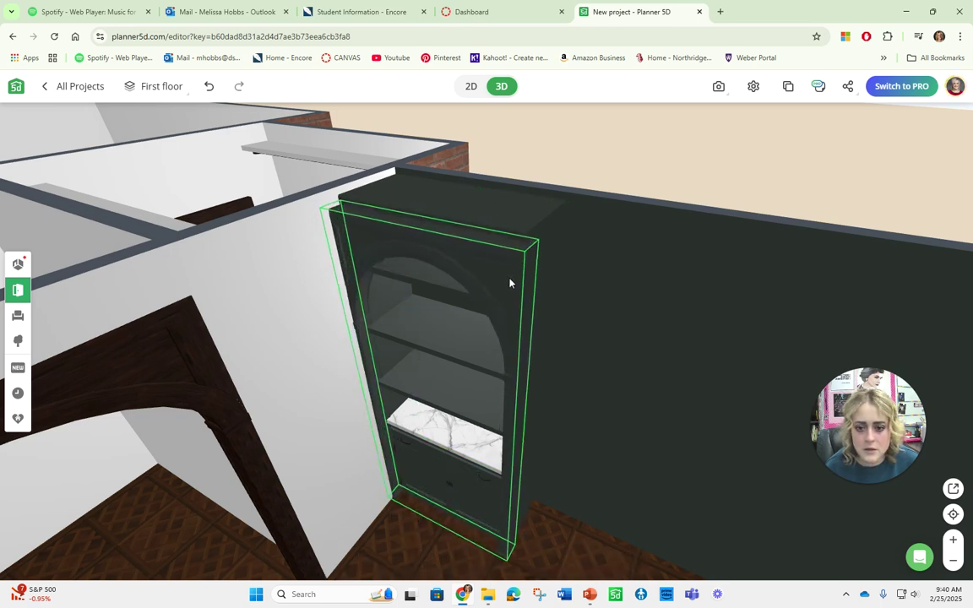
left_click_drag(525, 365, 694, 498)
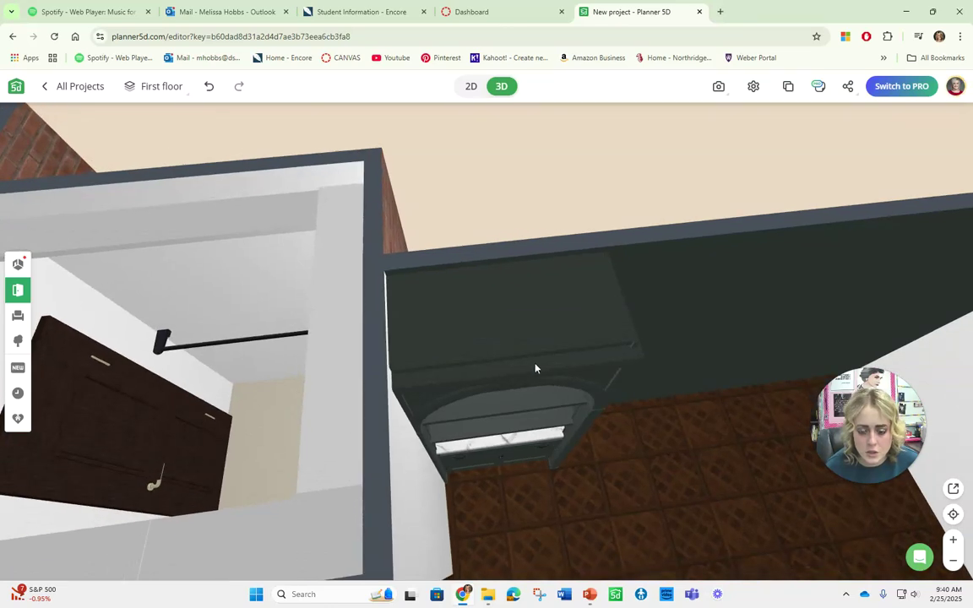
left_click(506, 456)
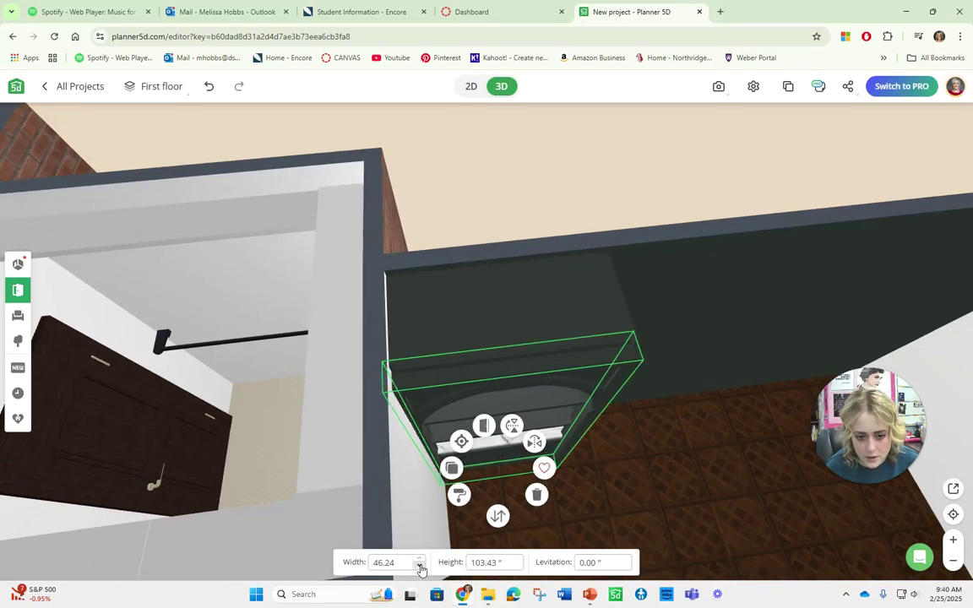
left_click_drag(596, 354, 596, 348)
Set the depth of the built-in's top shelf to 22.26" so it reaches over the arch
left_click_drag(665, 362, 408, 390)
left_click(423, 434)
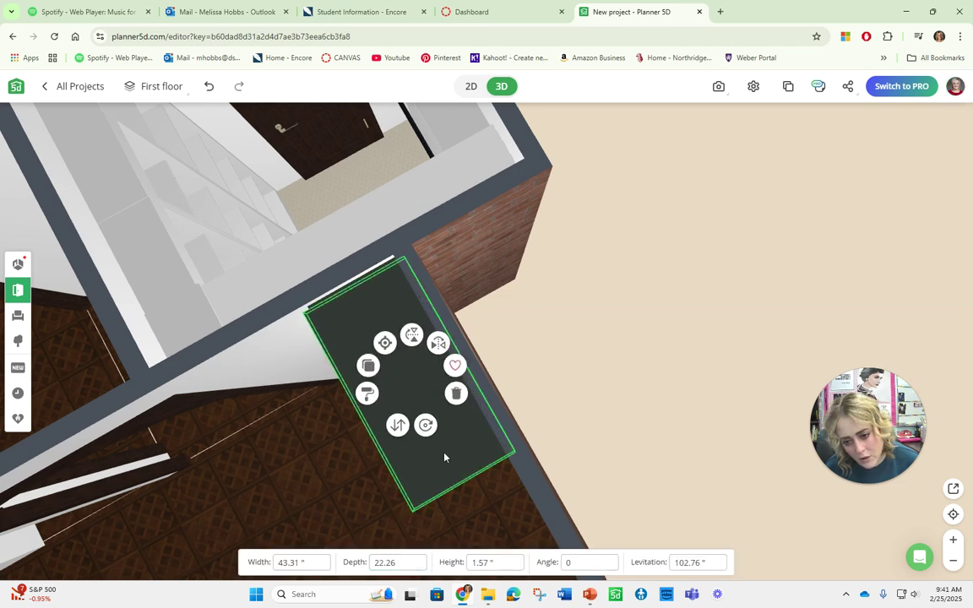
left_click(444, 456)
Raise the arch's height to 104.43" so it meets the built-in's top
left_click_drag(660, 373, 485, 240)
left_click(486, 239)
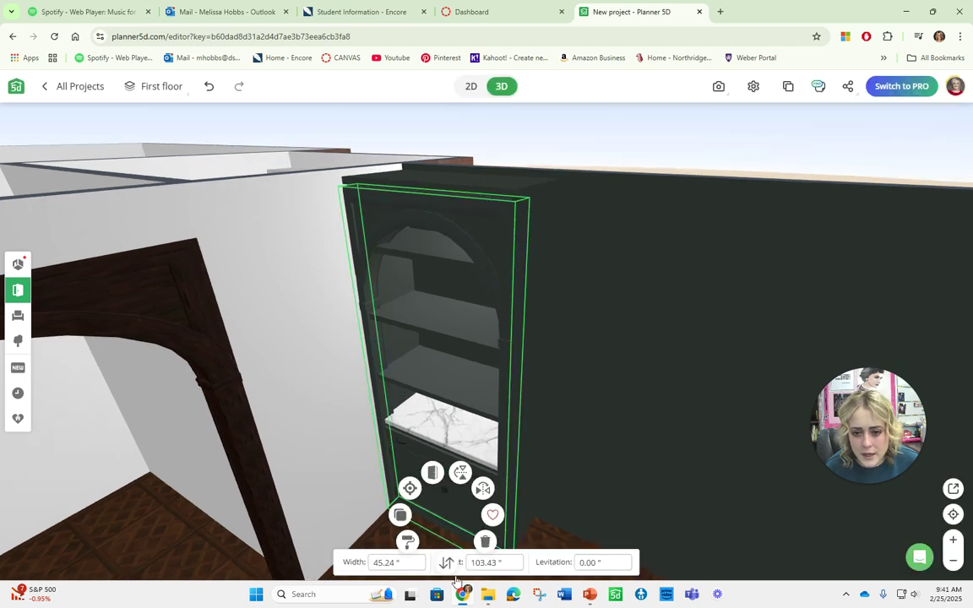
left_click_drag(565, 370, 541, 348)
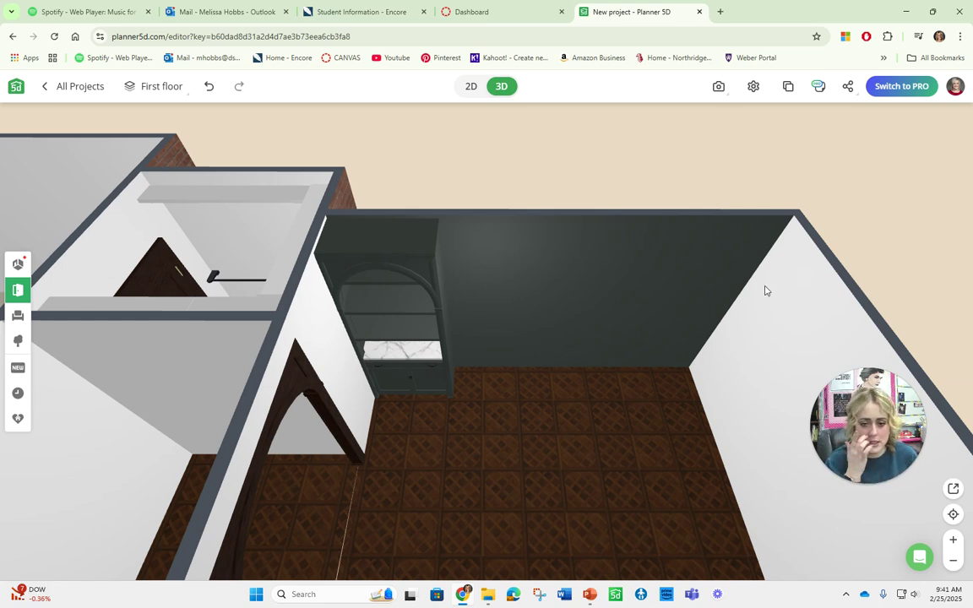
mouse_move(555, 363)
left_mouse_down()
mouse_move(552, 337)
mouse_move(536, 343)
mouse_move(561, 350)
left_mouse_up()
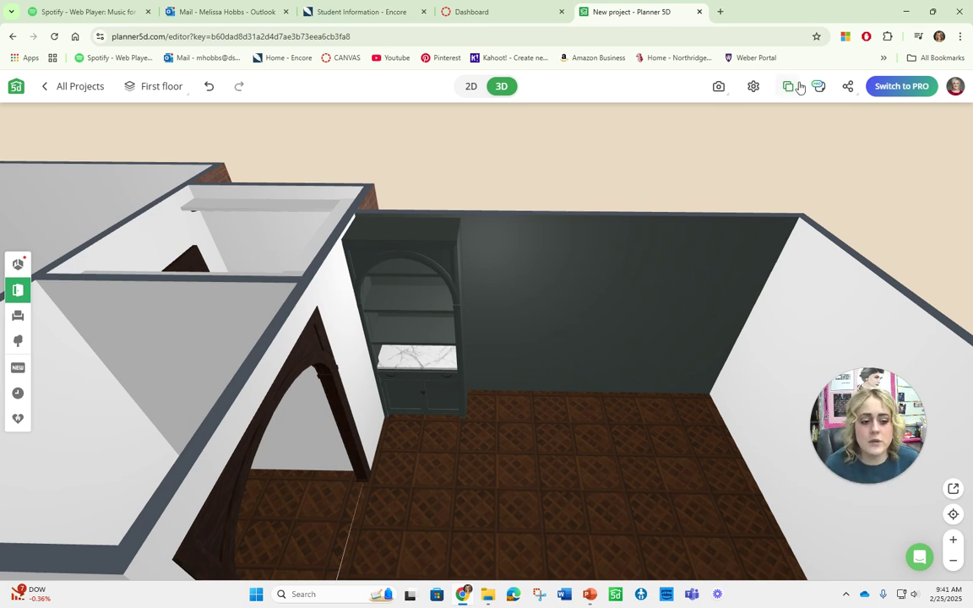
left_click_drag(478, 227, 570, 213)
left_click_drag(590, 274, 554, 221)
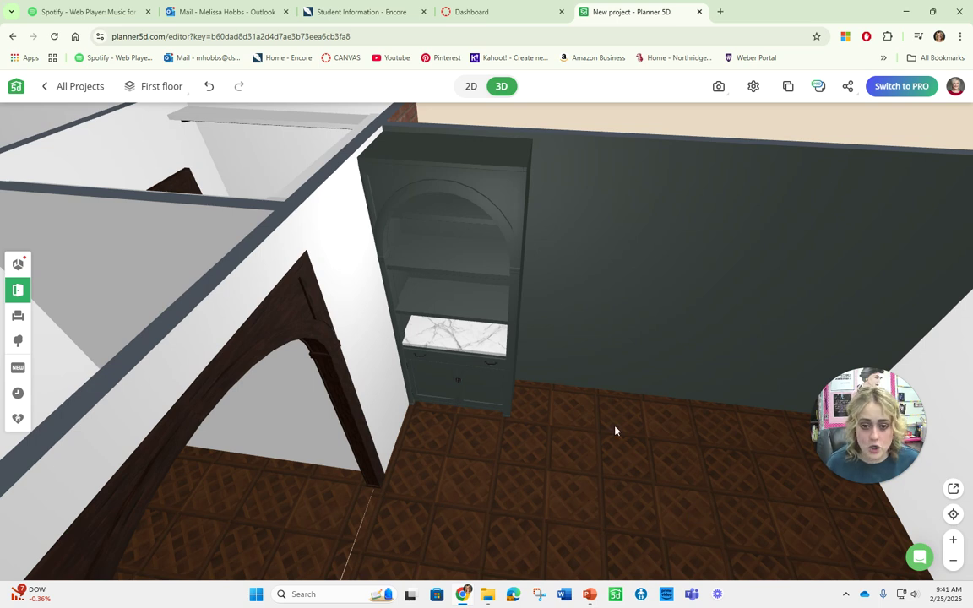
Try to select the built-in's pieces together and nudge them sideways, and undo the move
left_click_drag(643, 288, 643, 321)
left_click(509, 192)
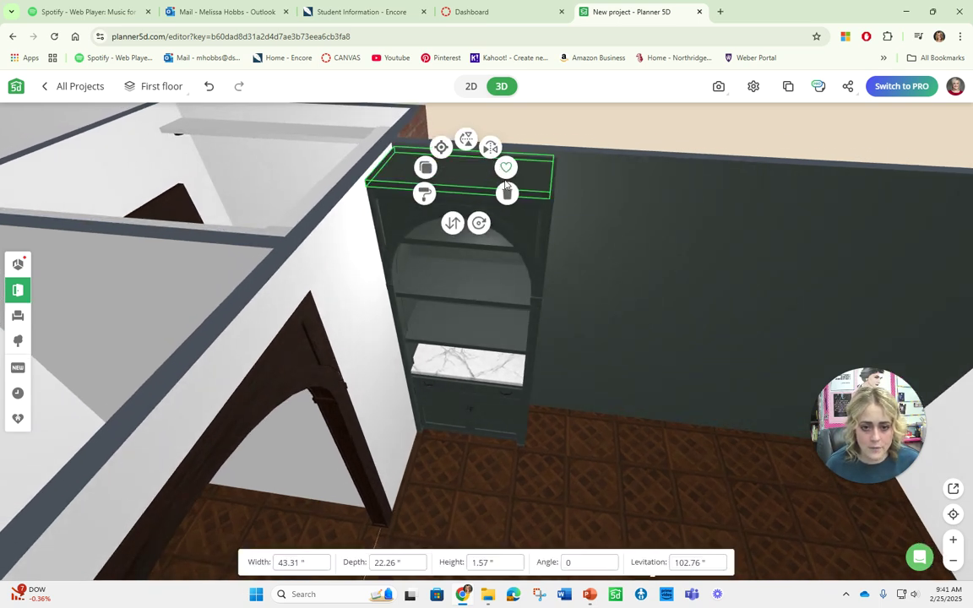
left_click(395, 227)
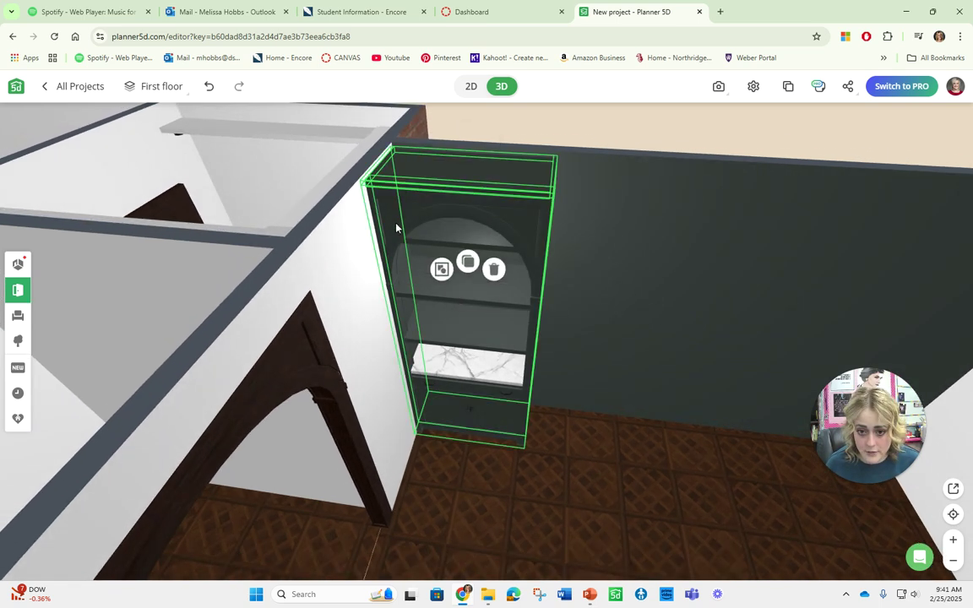
left_click(450, 287, "shift")
left_click(474, 335, "shift")
left_click(504, 401, "shift")
key("Left")
key("Left")
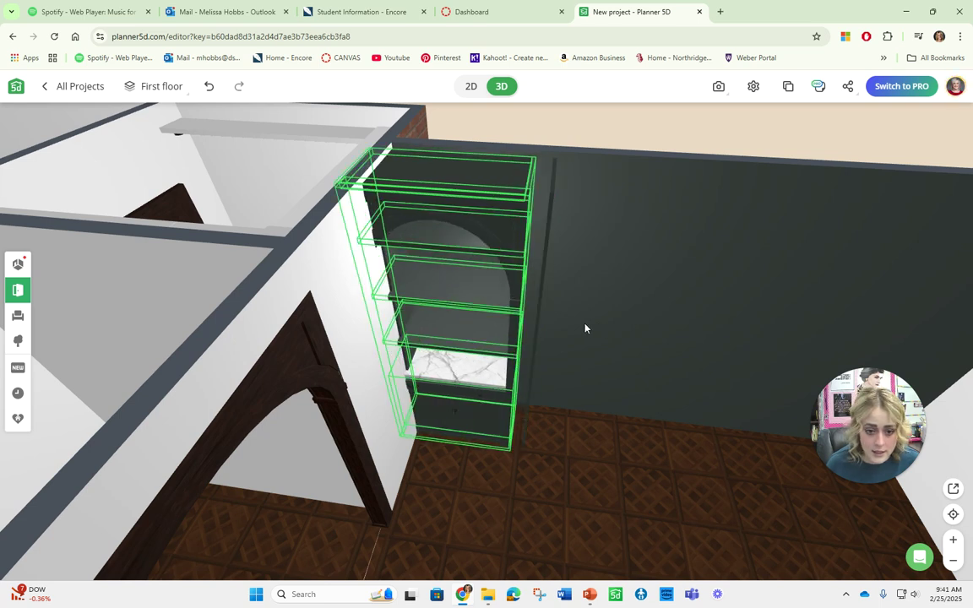
left_click(205, 87)
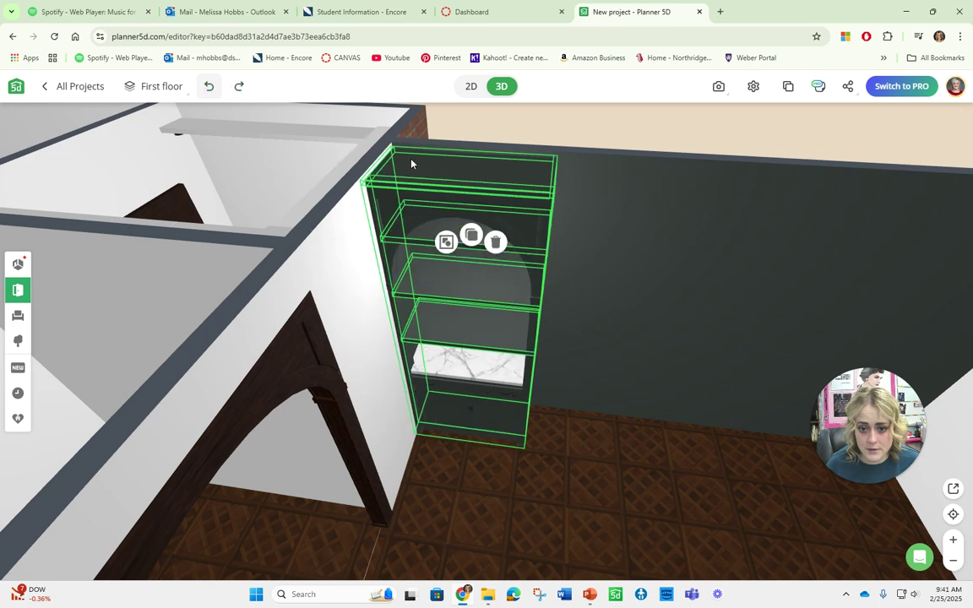
left_click(405, 310)
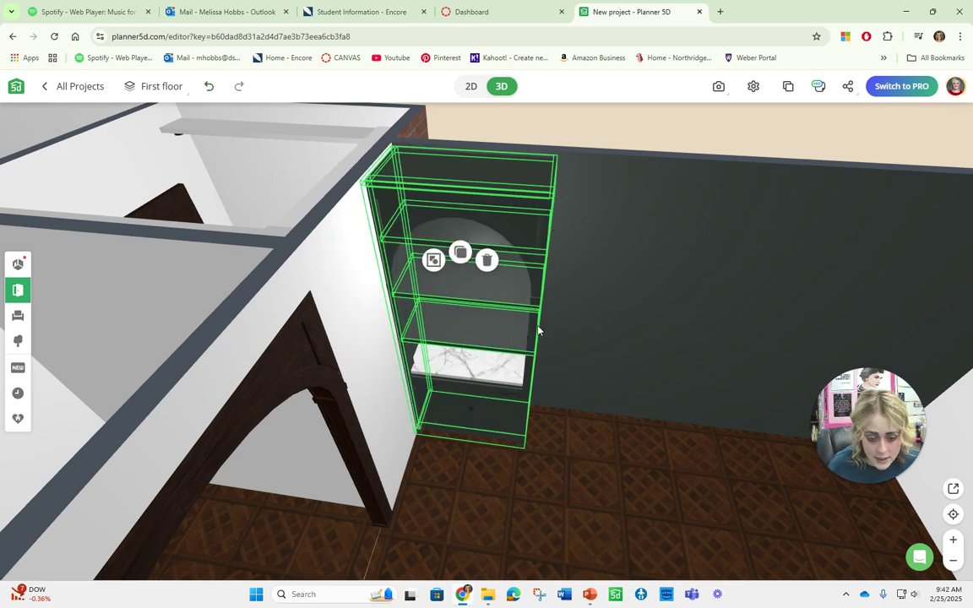
left_click(540, 304)
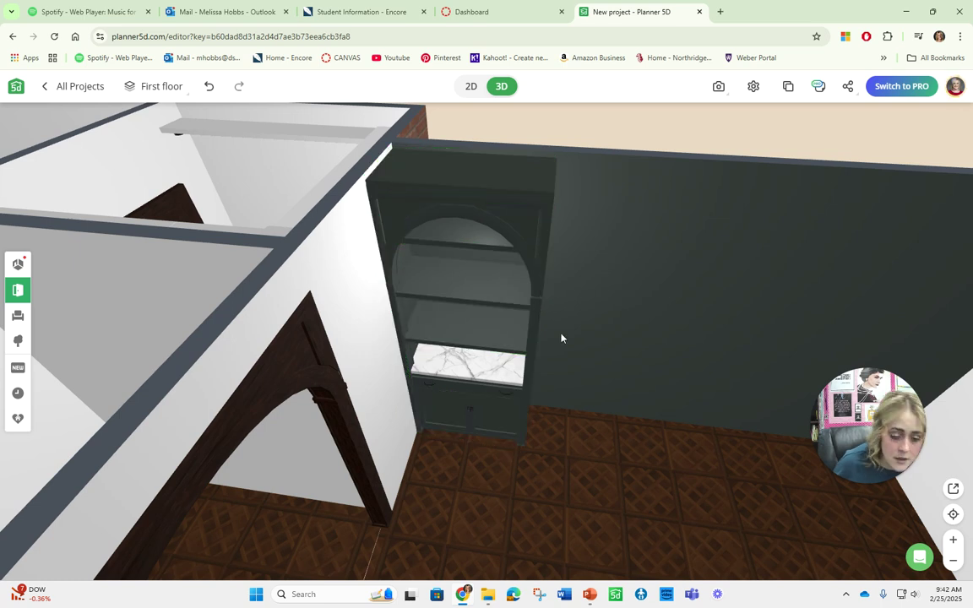
left_click(324, 169)
left_click(211, 87)
key("ctrl+y")
left_click(207, 87)
left_click(473, 120)
Select the side panels, top, arch, shelves and cabinet of the built-in together and group them into one object
left_click_drag(517, 130, 570, 226)
left_click(568, 227)
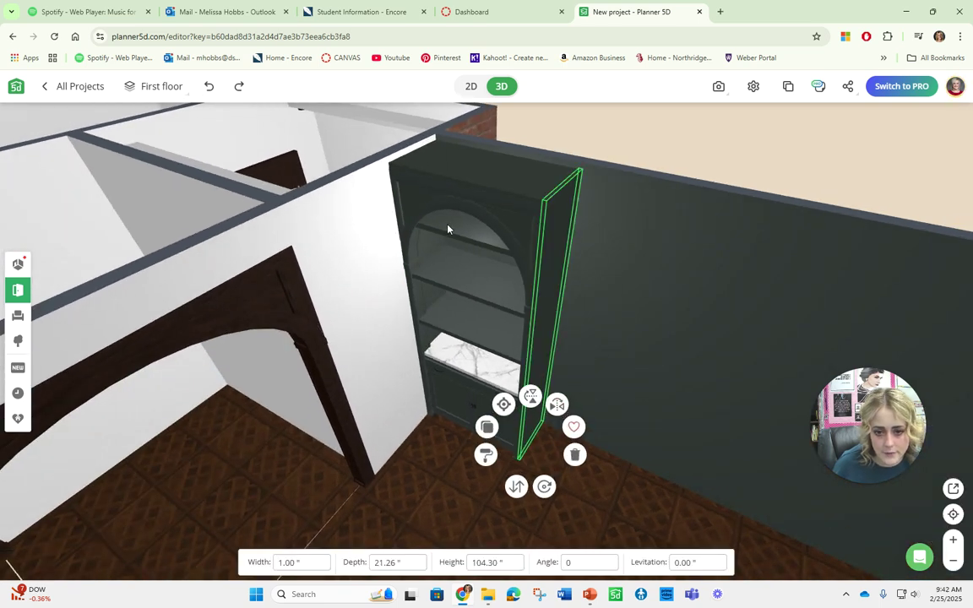
left_click(425, 251)
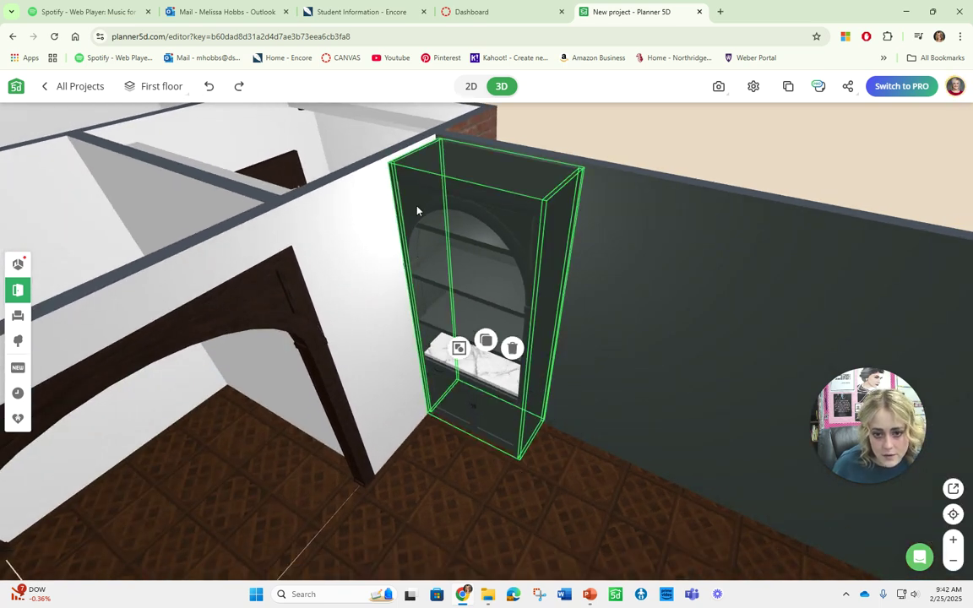
left_click_drag(423, 215, 472, 278)
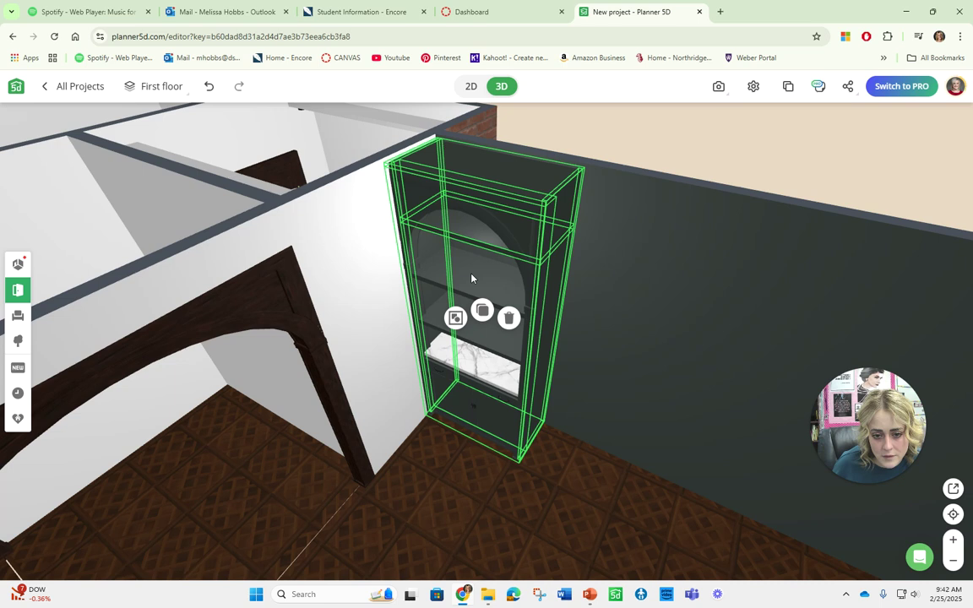
left_click_drag(478, 337, 453, 386)
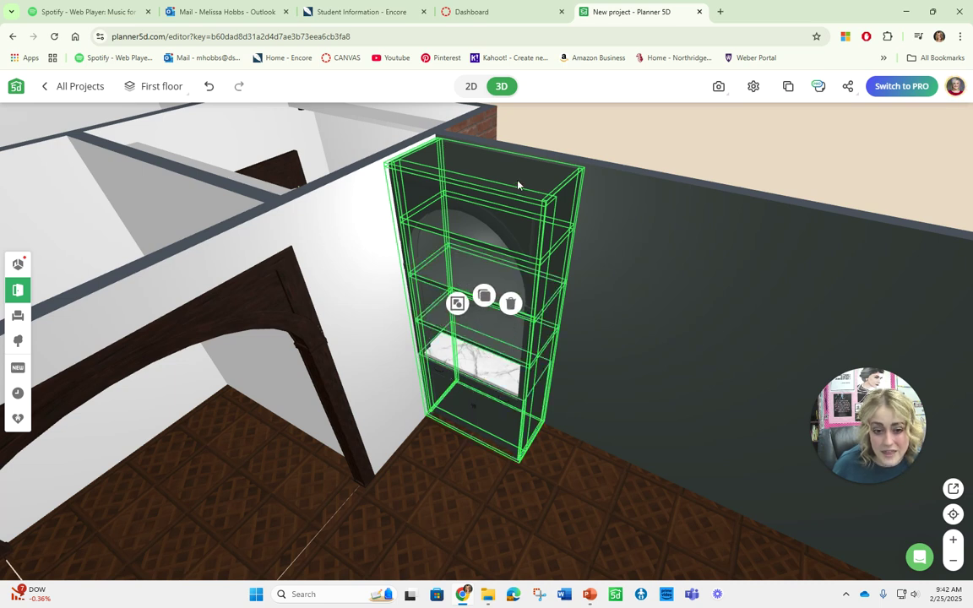
left_click(457, 304)
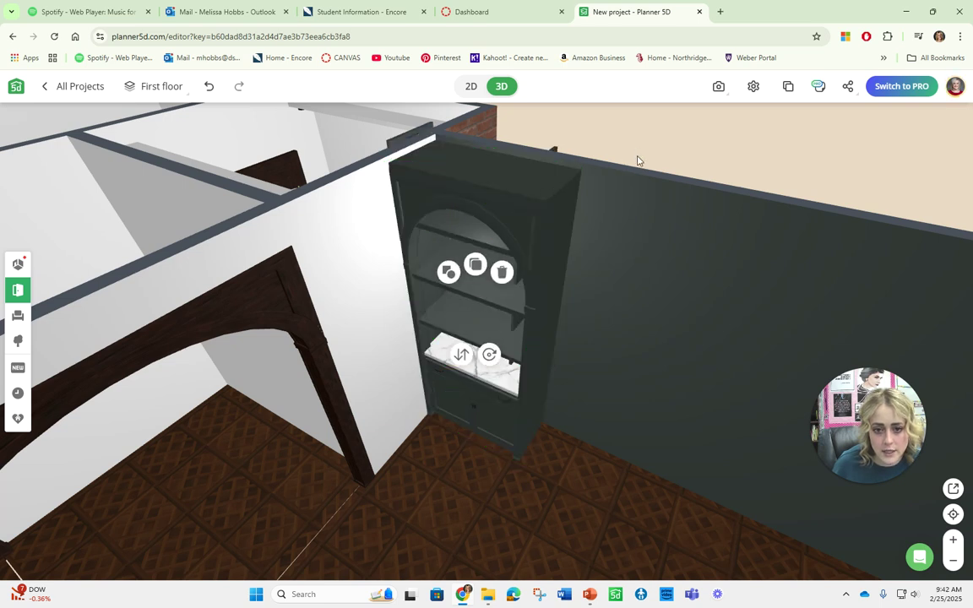
Duplicate the grouped built-in and place the copy directly beside the original along the dark wall
left_click_drag(636, 159, 685, 226)
left_click_drag(321, 178, 613, 230)
left_click_drag(736, 166, 661, 378)
left_click_drag(605, 400, 586, 339)
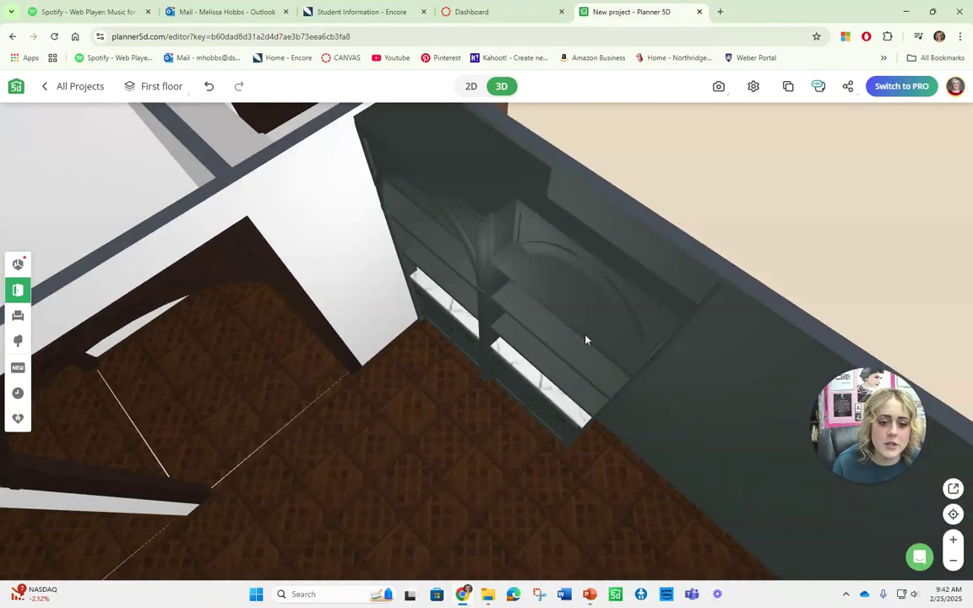
left_click(587, 339)
left_click_drag(644, 248, 568, 227)
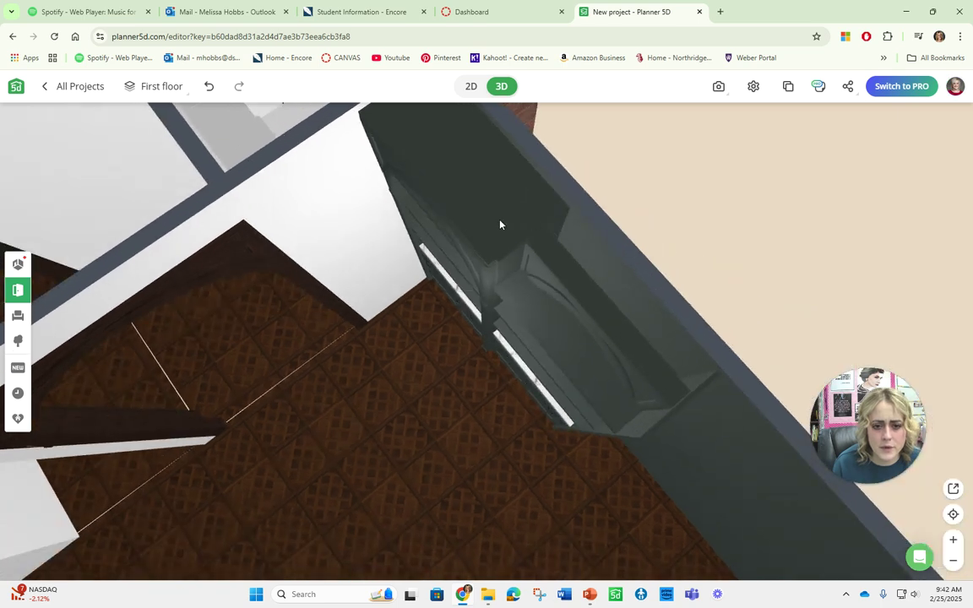
left_click_drag(686, 285, 613, 284)
Duplicate the grouped built-in two more times and line up the copies along the dark wall toward the far corner
left_click(613, 284)
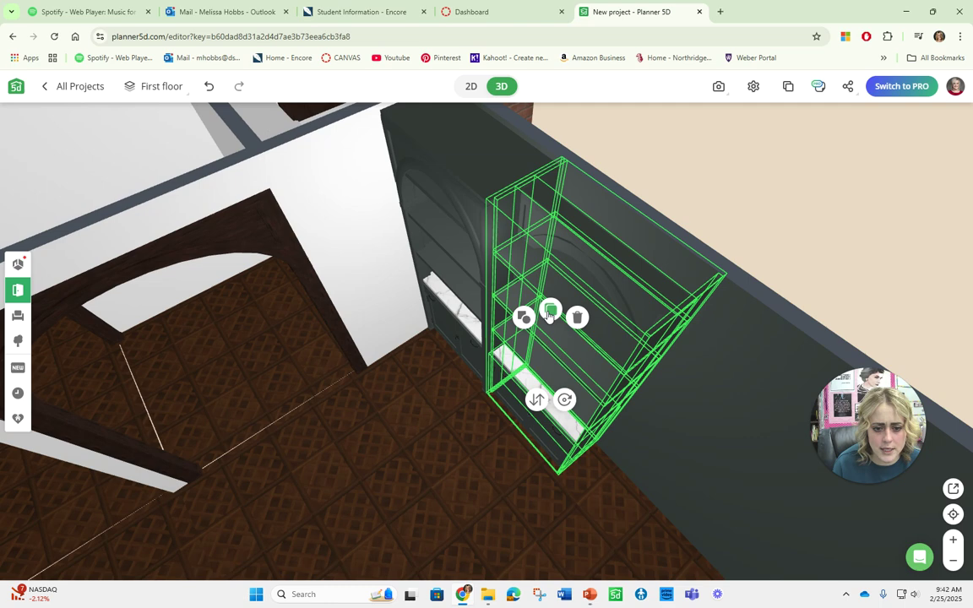
left_click_drag(549, 315, 514, 398)
left_click(514, 399)
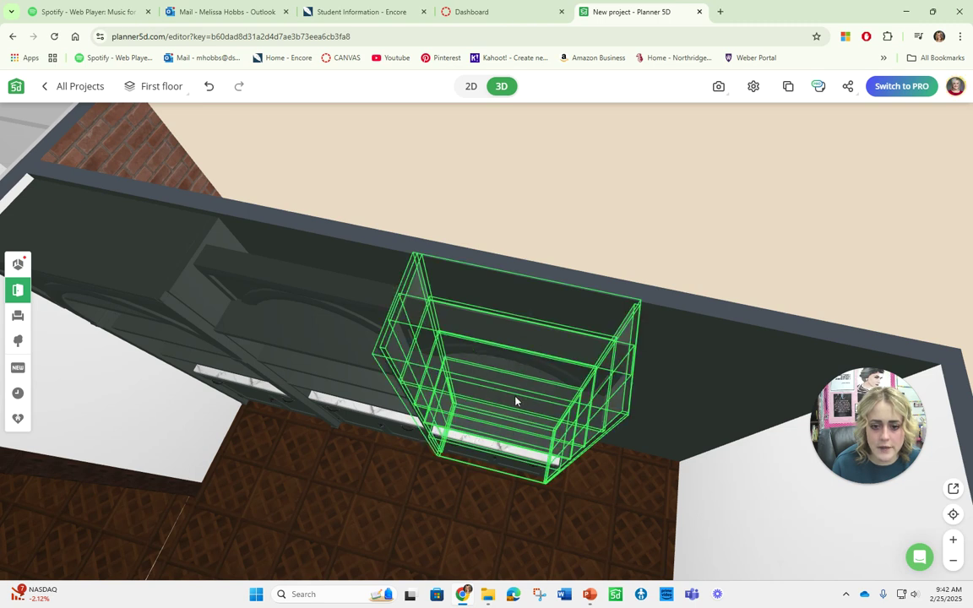
left_click_drag(566, 242, 443, 308)
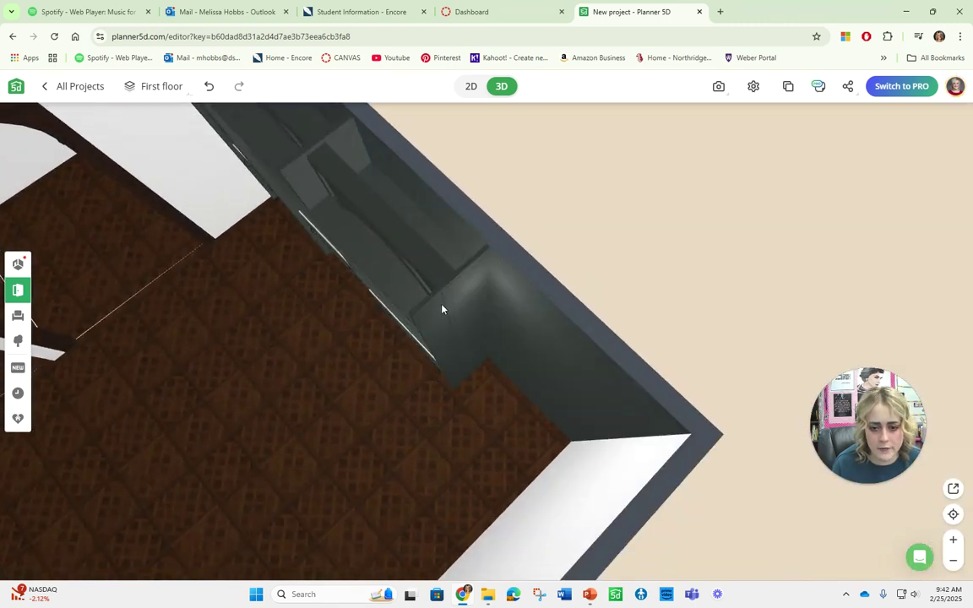
left_click(442, 309)
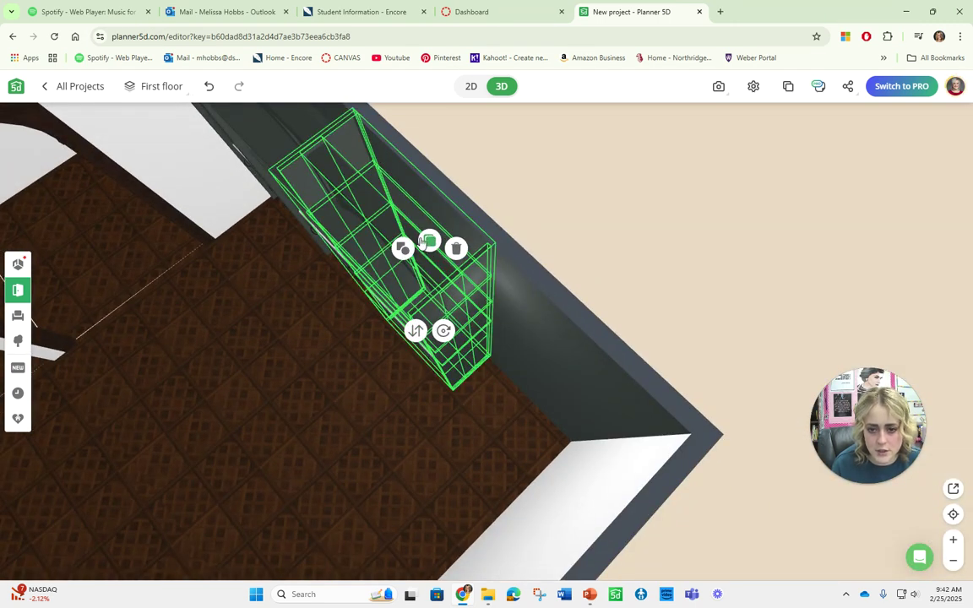
left_click_drag(539, 256, 589, 498)
Ungroup the second built-in from the original's corner and pull its set-back arch forward to the front of the shelves
left_click_drag(673, 412, 483, 348)
left_click(508, 338)
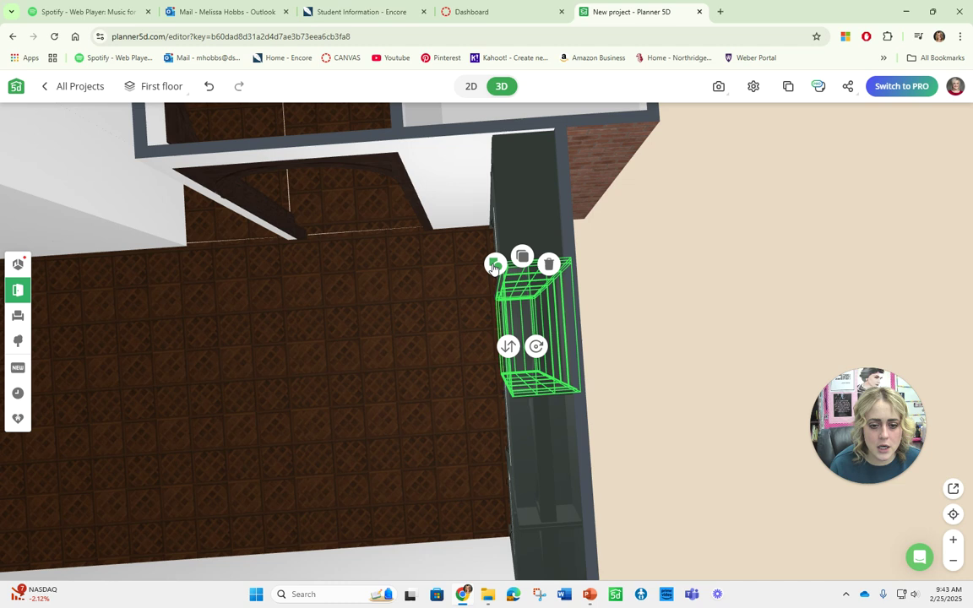
left_click(495, 267)
left_click(551, 334)
left_click(523, 337)
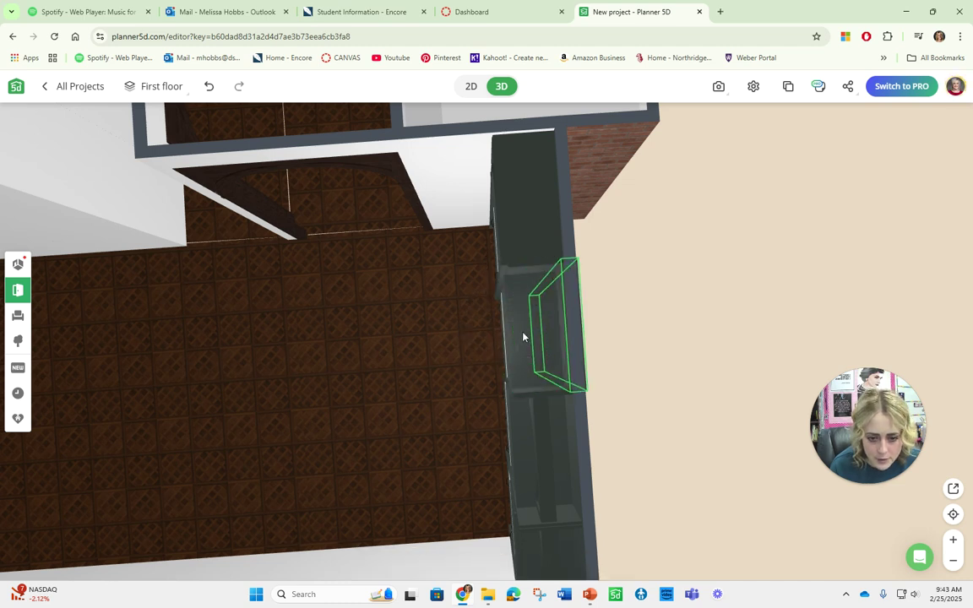
left_click_drag(497, 338, 508, 337)
left_click_drag(628, 348, 503, 412)
left_click(501, 346)
left_click(501, 346)
left_click_drag(519, 349, 517, 354)
Ungroup the third built-in in the row and move its arch forward to the front edge
left_click(670, 296)
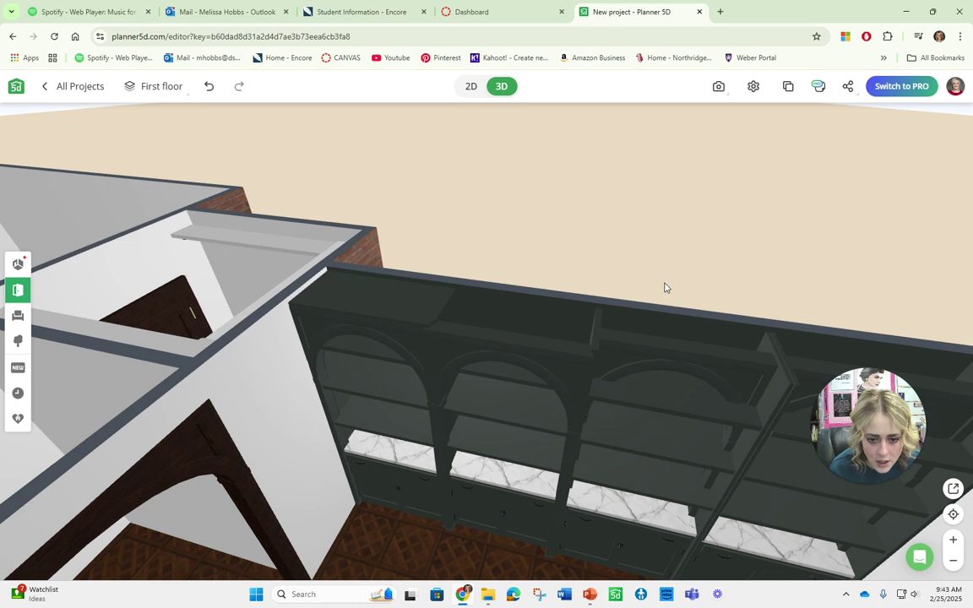
left_click_drag(671, 296, 605, 327)
left_click(606, 326)
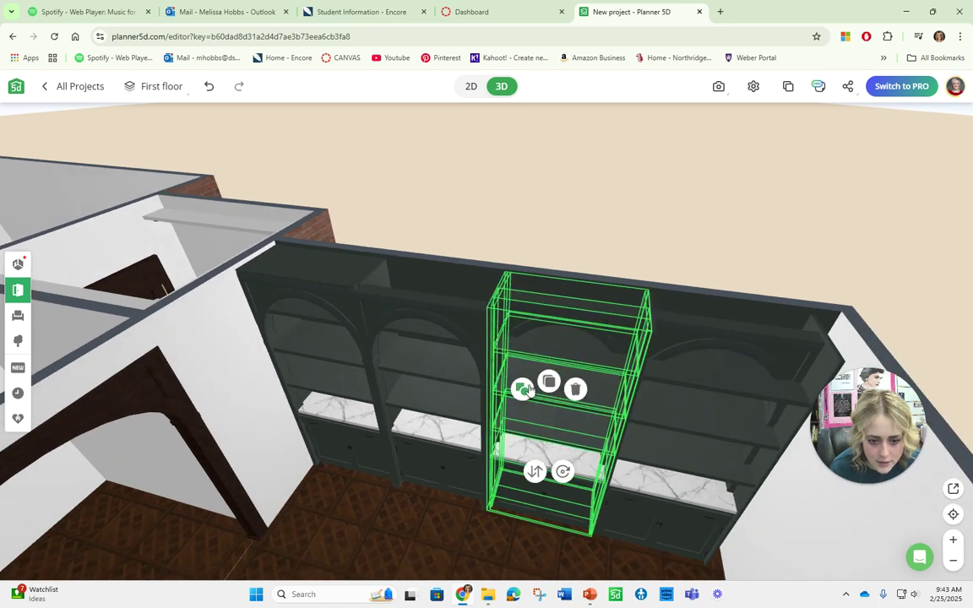
key("Delete")
mouse_move(617, 332)
left_mouse_down()
mouse_move(604, 369)
mouse_move(616, 342)
left_mouse_up()
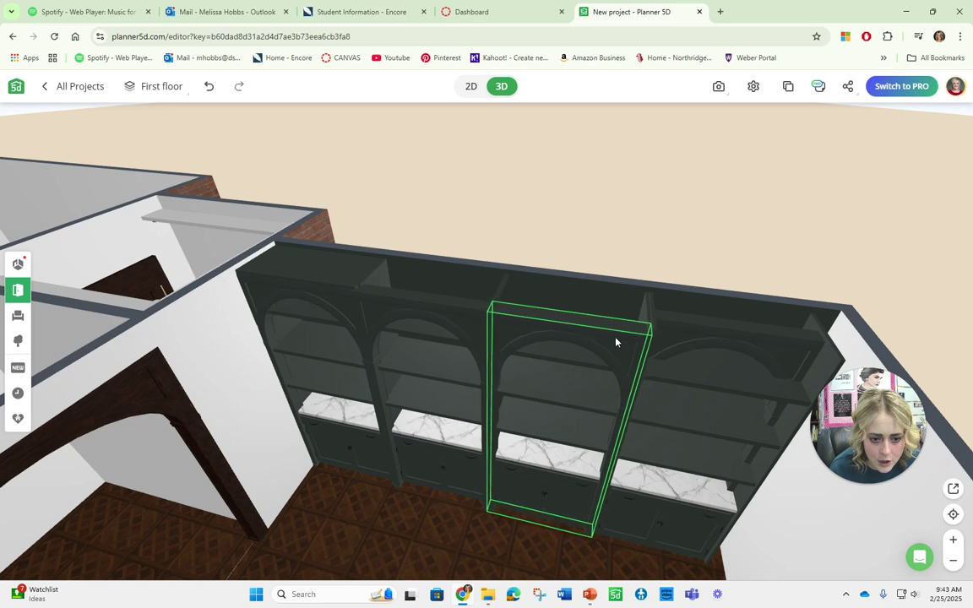
Ungroup the fourth built-in at the far end of the wall and bring its arch forward in line with the others
left_click_drag(610, 291, 615, 356)
left_click(614, 355)
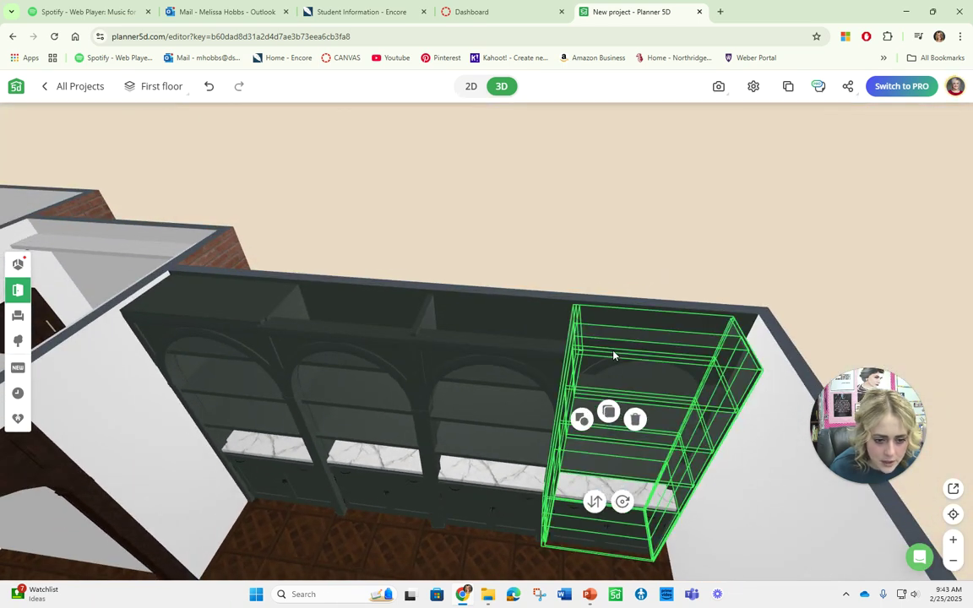
left_click(613, 356)
left_click(618, 350)
left_click_drag(617, 350, 498, 370)
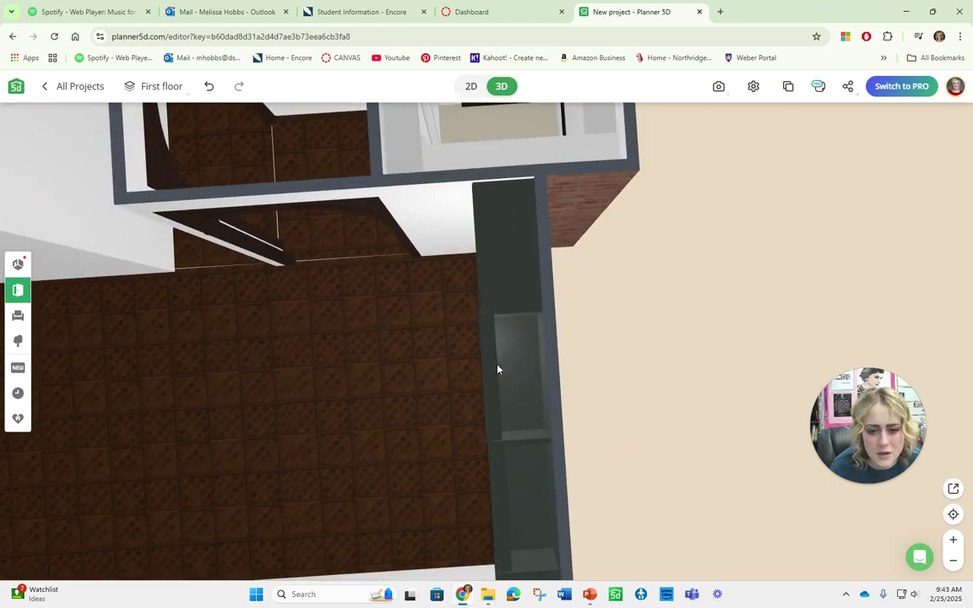
Ungroup the original corner built-in and align its arch with the fronts of the neighbouring built-ins
left_click(488, 298)
left_click_drag(473, 327, 516, 284)
left_click(445, 273)
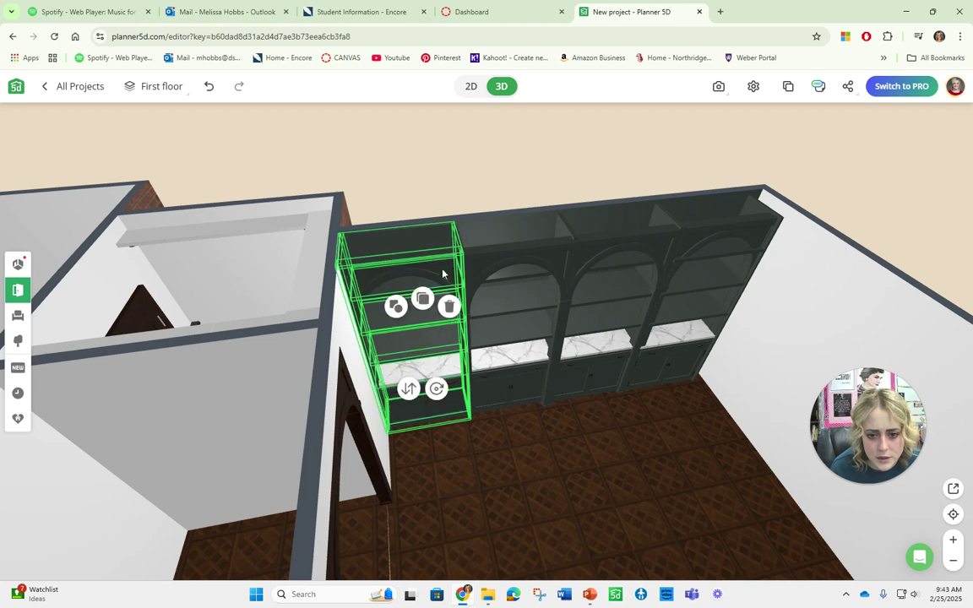
left_click(397, 307)
left_click(450, 275)
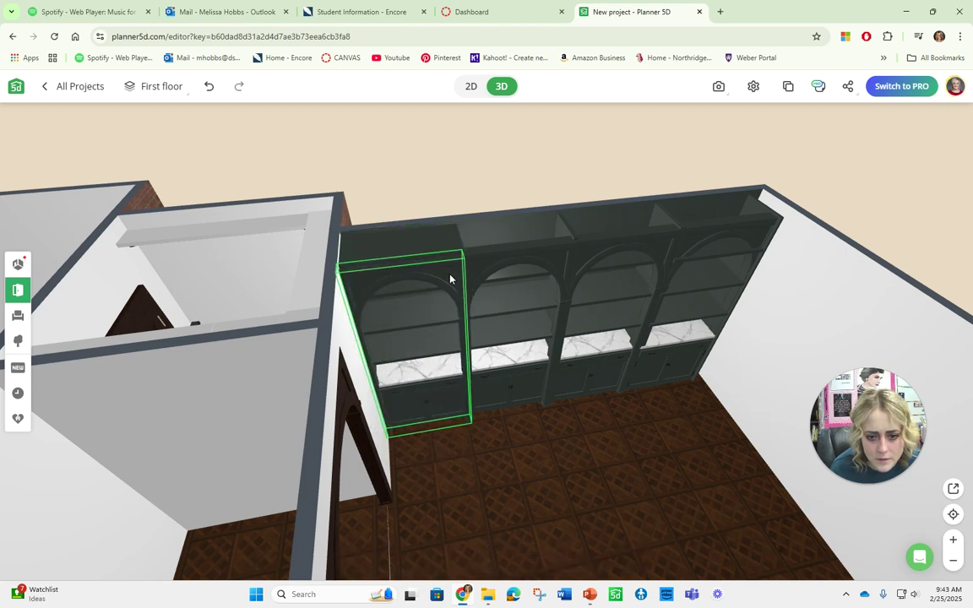
left_click_drag(478, 167, 441, 319)
left_click(441, 319)
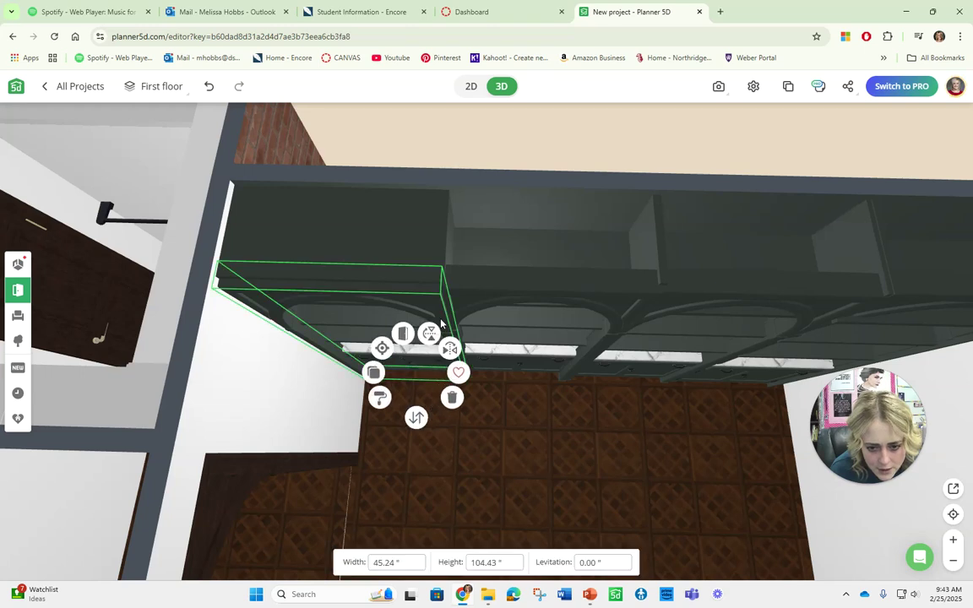
left_click_drag(530, 246, 450, 310)
left_click(419, 311)
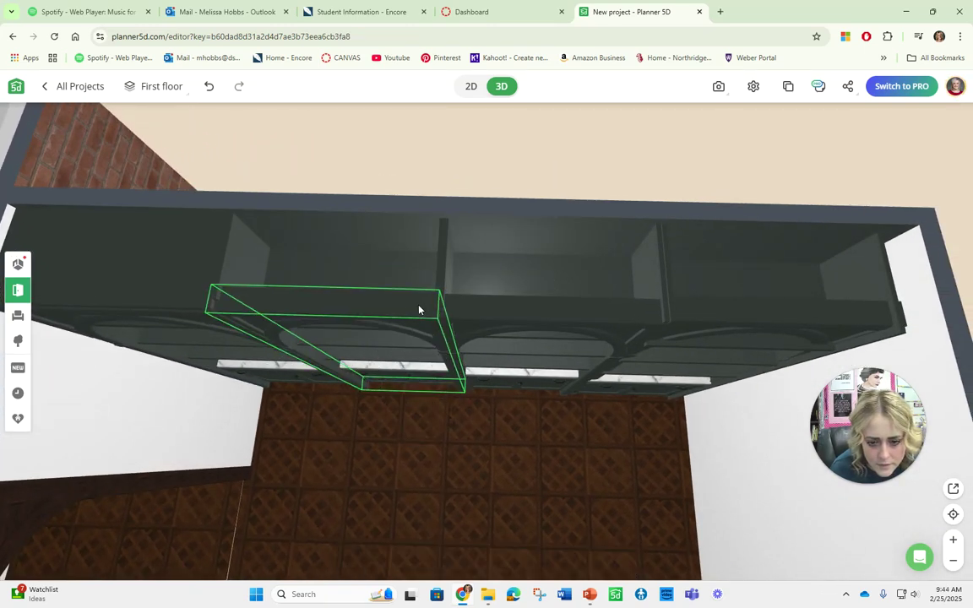
left_click(557, 216)
left_click_drag(557, 216, 666, 262)
left_click(666, 262)
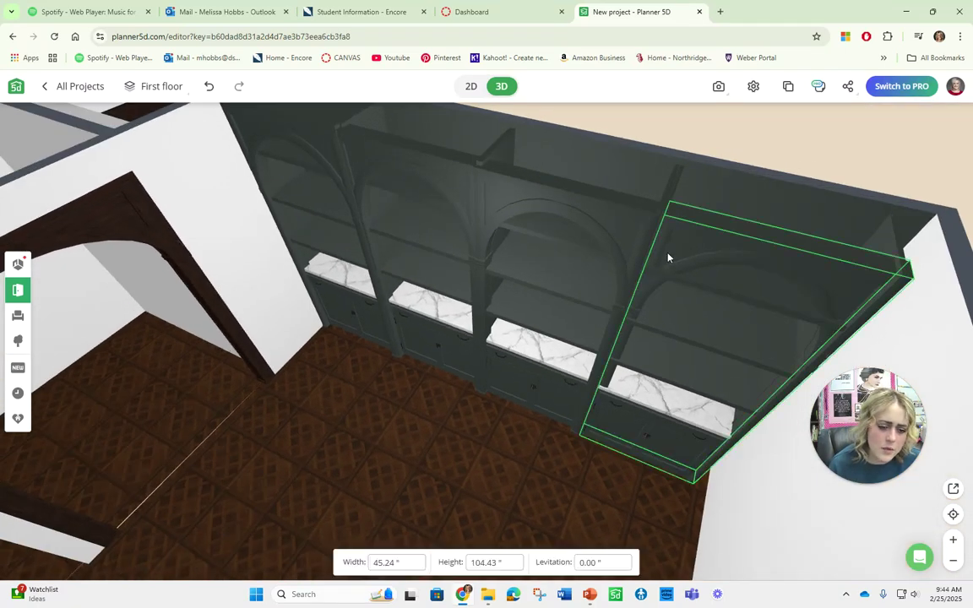
Widen the corner built-in's top panel to 200 inches, trim it to 185 inches, and position it across the whole row of built-ins
left_click_drag(691, 160, 470, 338)
left_click(313, 289)
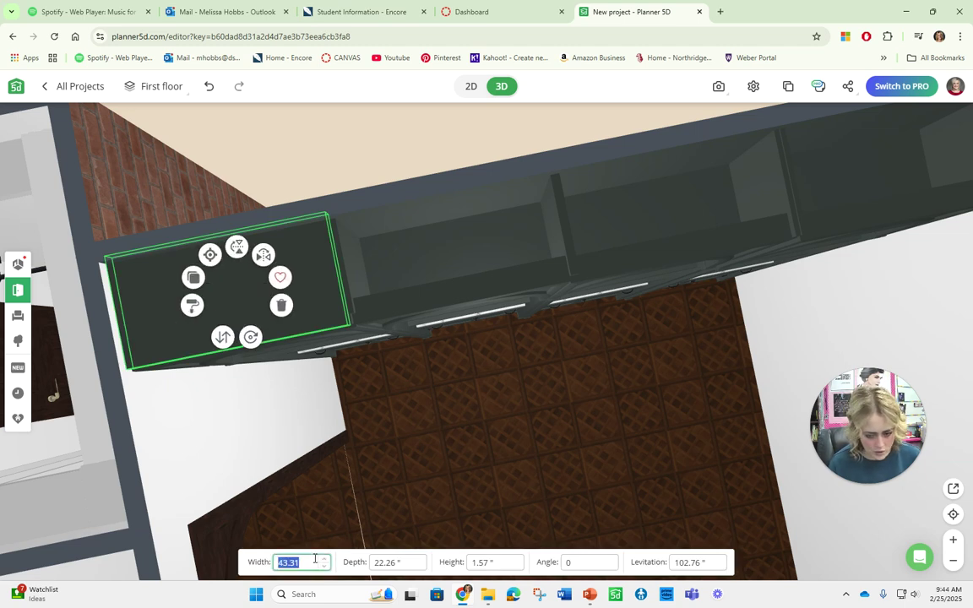
type("200")
scroll(475, 131, "down", 5)
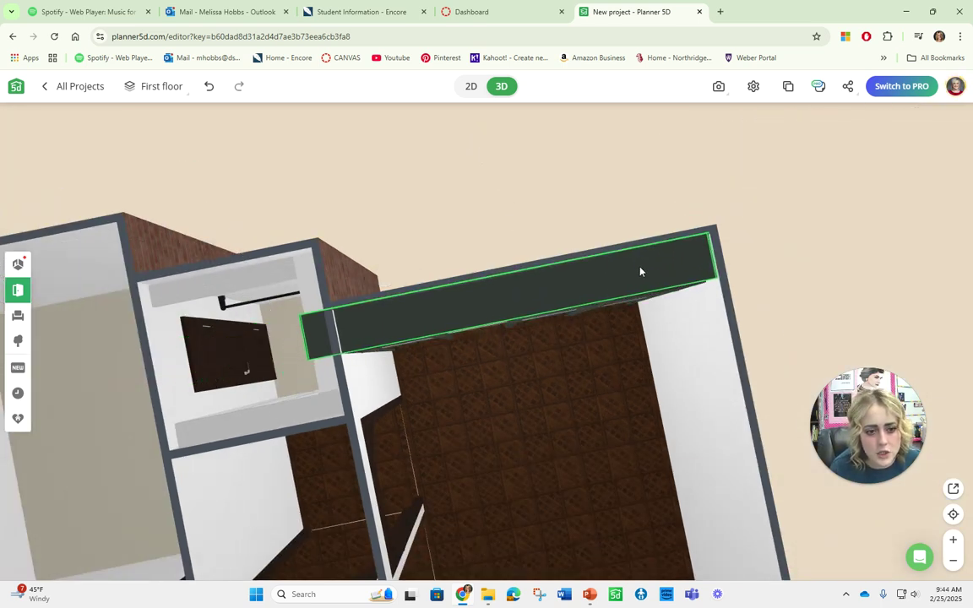
left_click(615, 285)
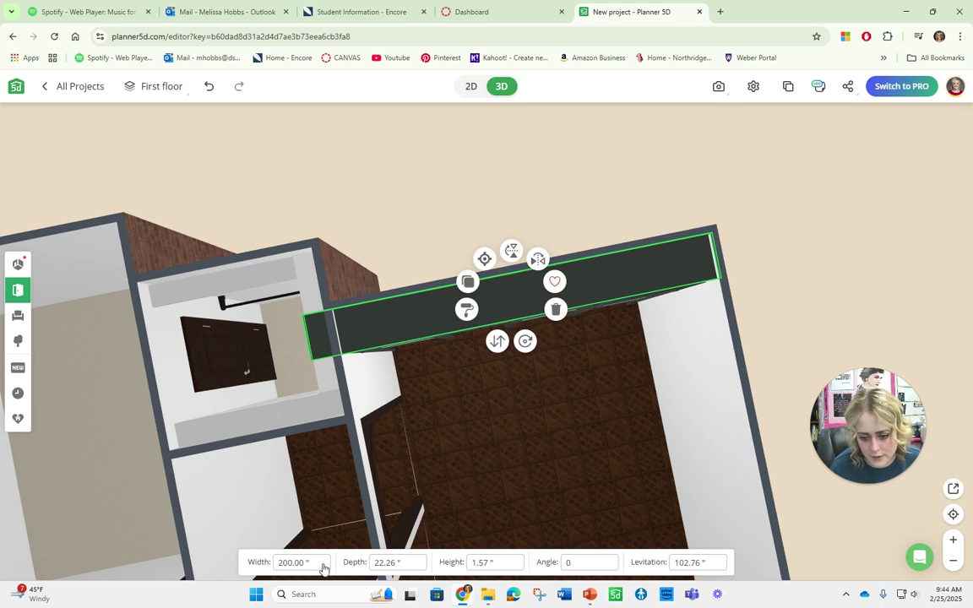
left_click_drag(669, 288, 674, 286)
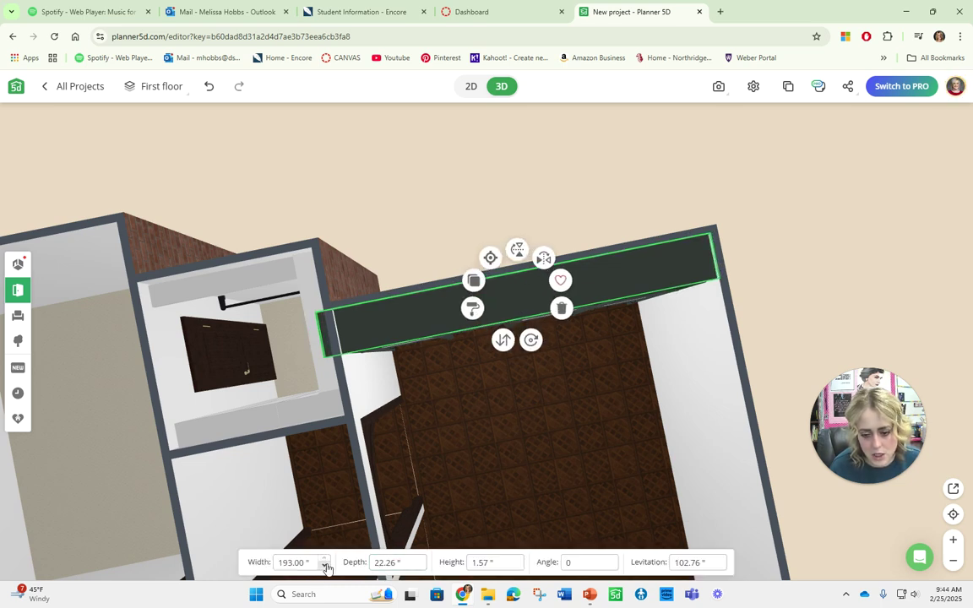
left_click_drag(618, 249, 639, 267)
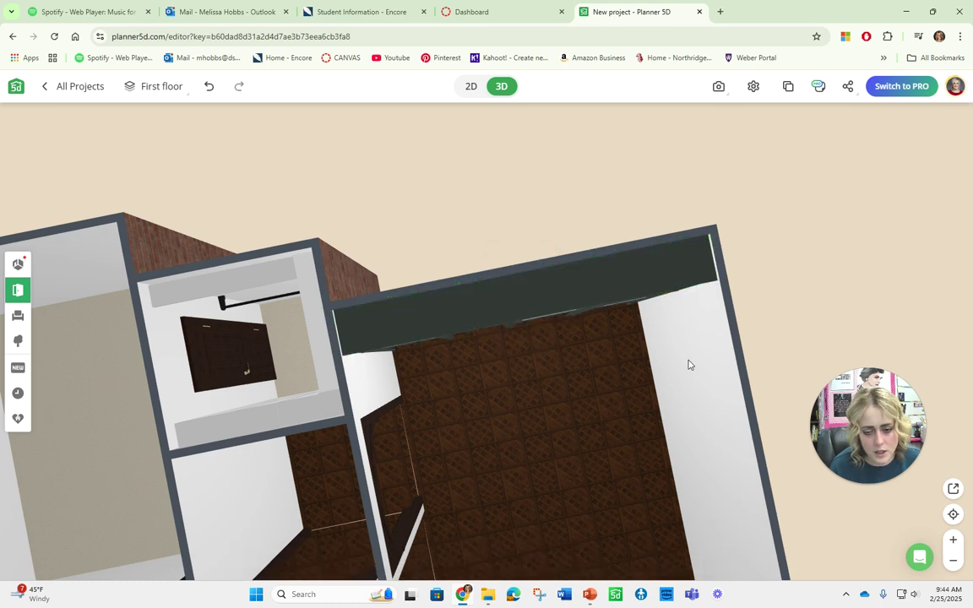
Switch to the 2D floor plan and slide the long top panel off the built-ins into the living room
left_click_drag(677, 327, 661, 232)
left_click_drag(619, 372, 539, 393)
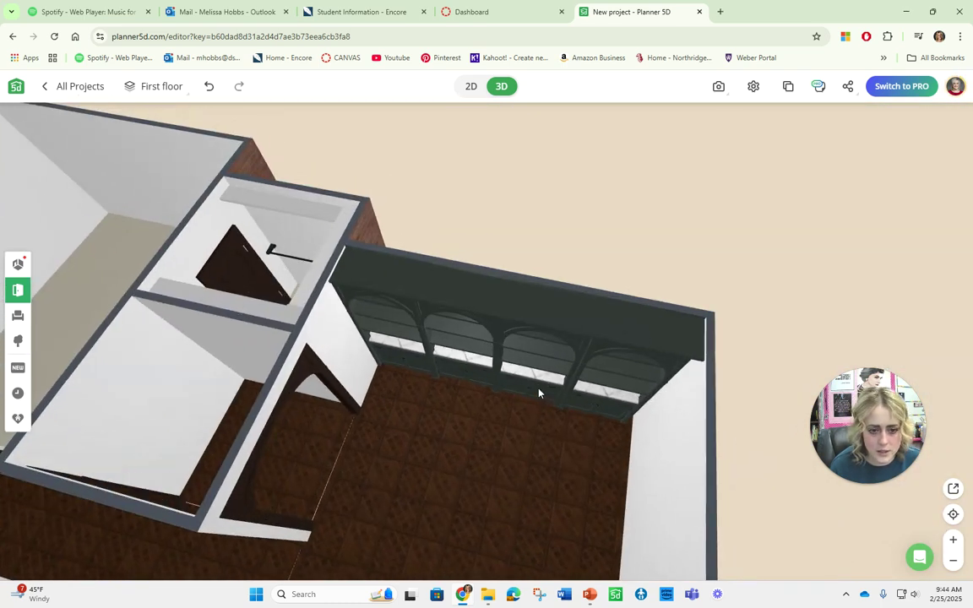
left_click_drag(620, 319, 851, 324)
left_click_drag(676, 403, 511, 118)
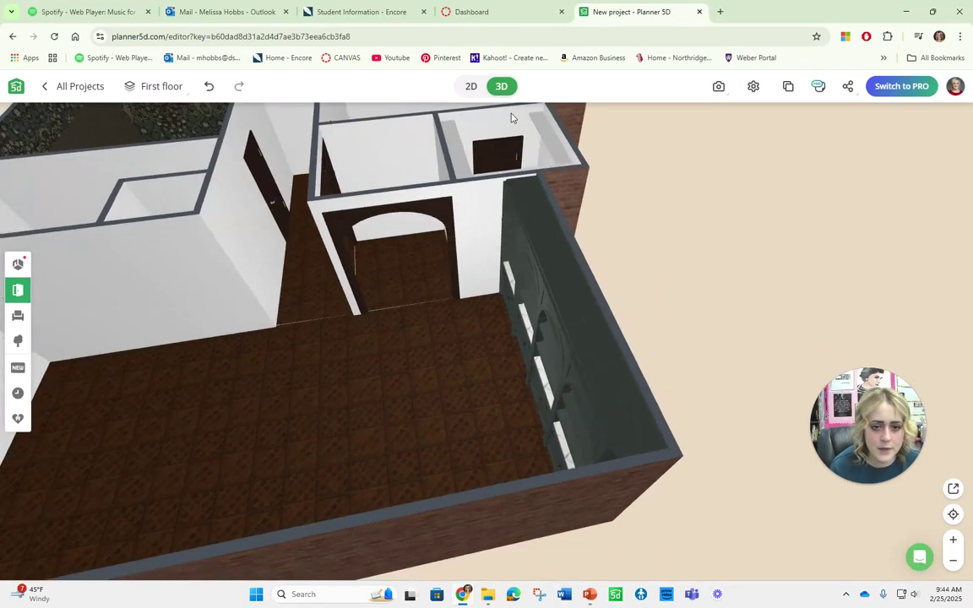
left_click(472, 87)
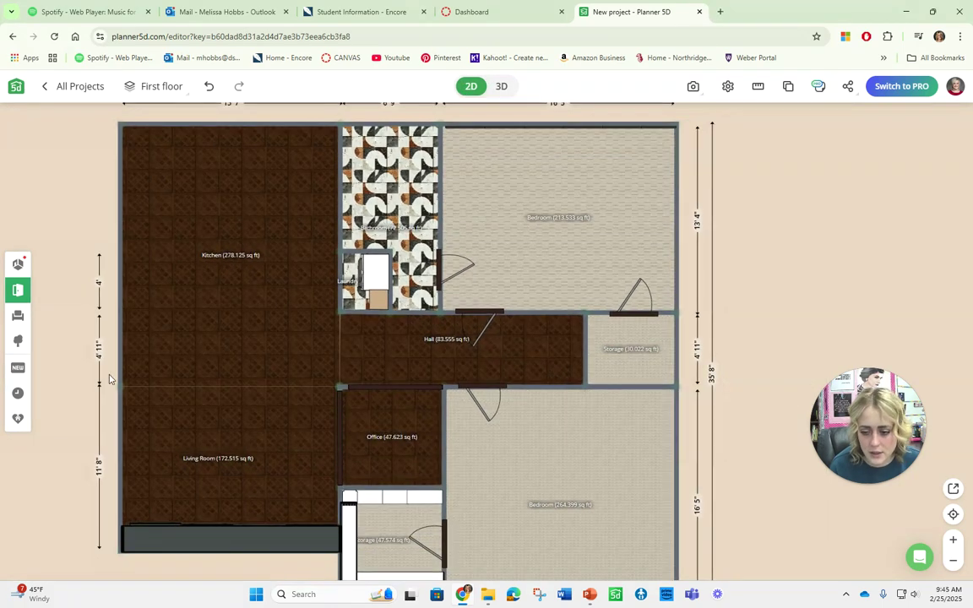
left_click(142, 538)
left_click_drag(157, 541, 139, 440)
left_click(121, 506)
left_click_drag(121, 503, 264, 279)
left_click(208, 87)
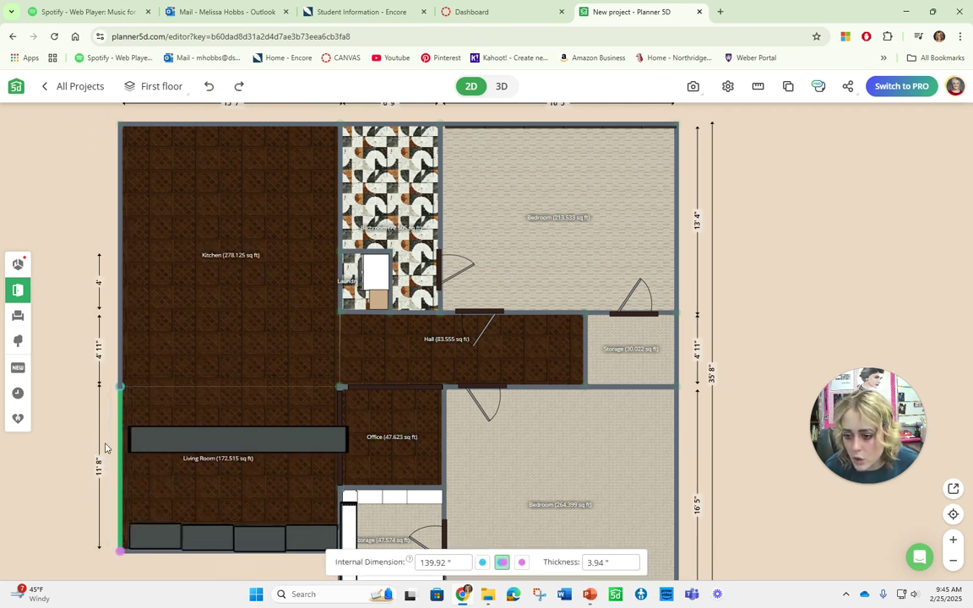
Move the living room's outer wall inward to meet the end built-in, and straighten the kitchen's outer wall in line with it
left_click(119, 379)
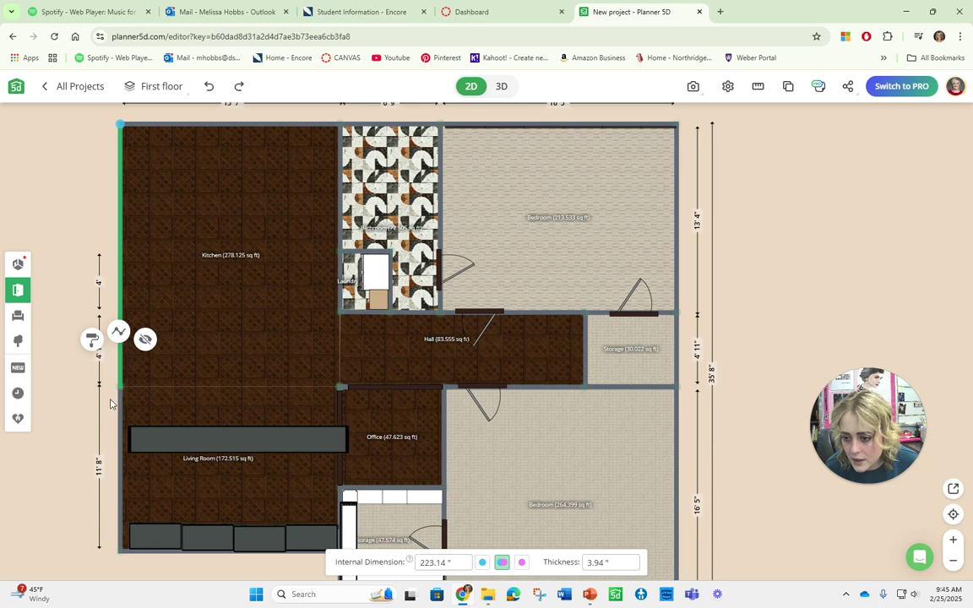
left_click(119, 413)
left_click_drag(119, 413, 125, 412)
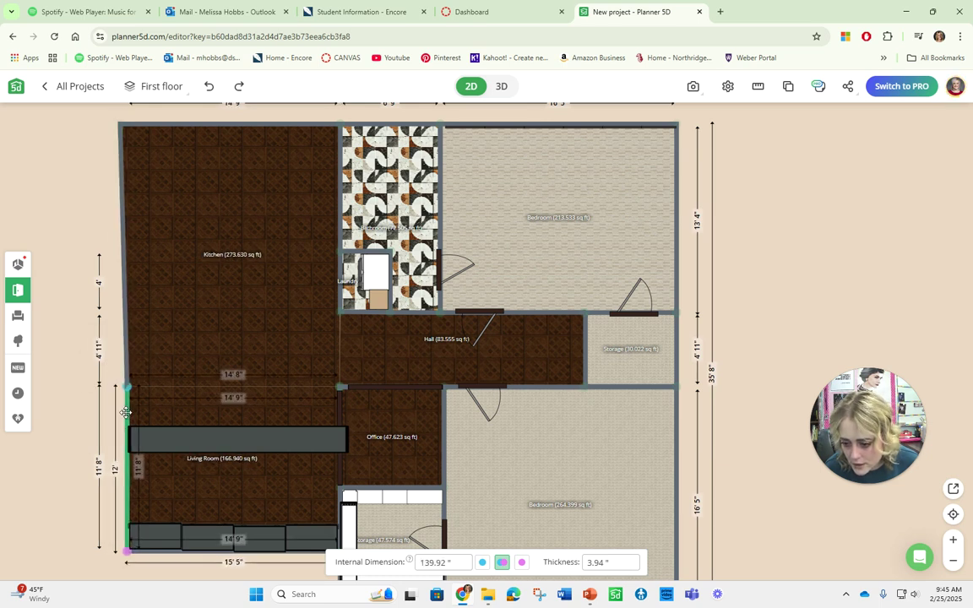
left_click(123, 125)
left_click_drag(118, 138, 118, 118)
left_click(123, 128)
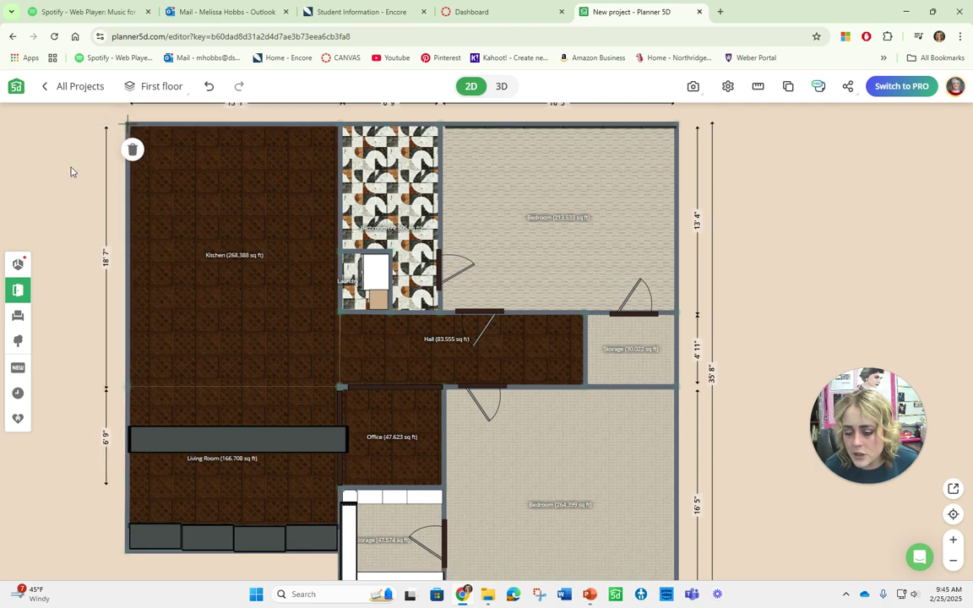
Move the long top panel back over the row of built-ins in the floor plan
left_click_drag(85, 391, 224, 387)
left_click(344, 419)
left_click_drag(344, 420, 331, 515)
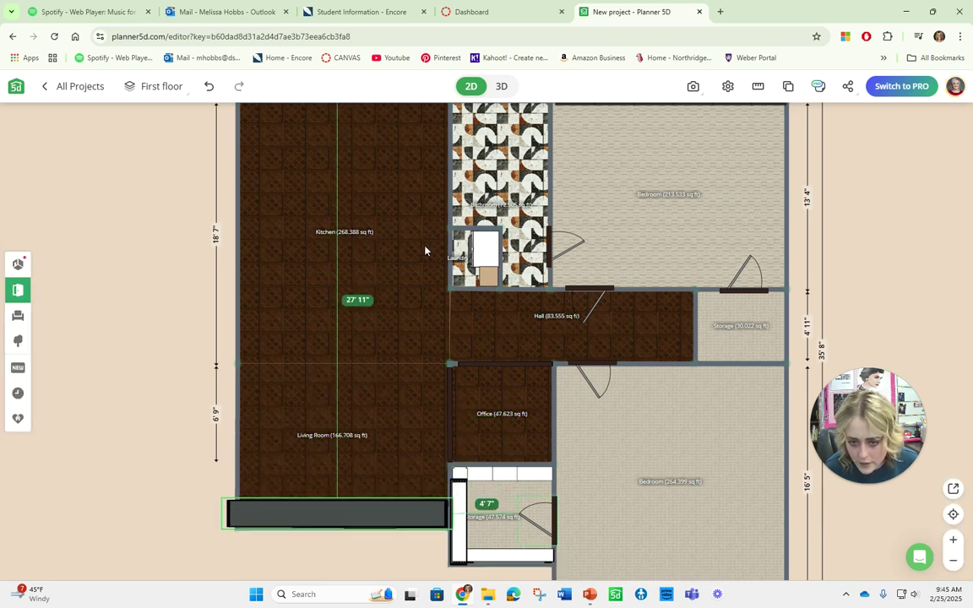
Return to the 3D view and shorten the top panel to 180 inches wide so it fits between the side walls
left_click(504, 86)
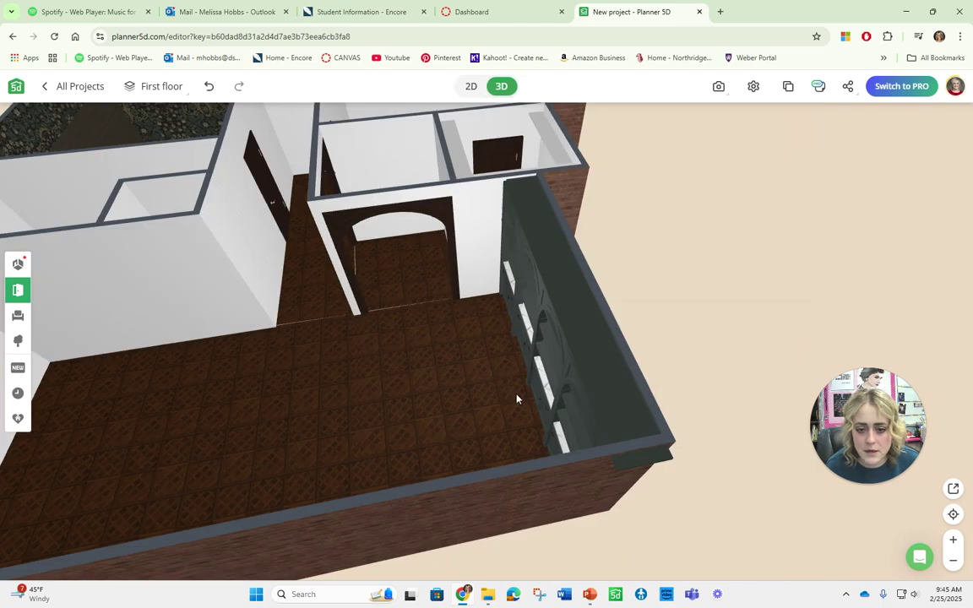
left_click(535, 394)
left_click_drag(535, 394, 469, 361)
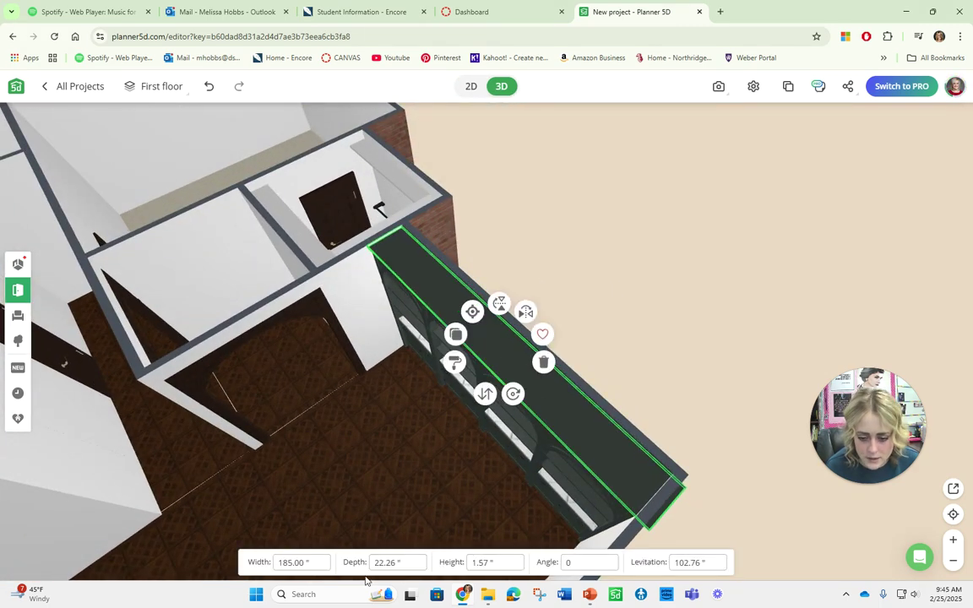
left_click_drag(575, 455, 463, 479)
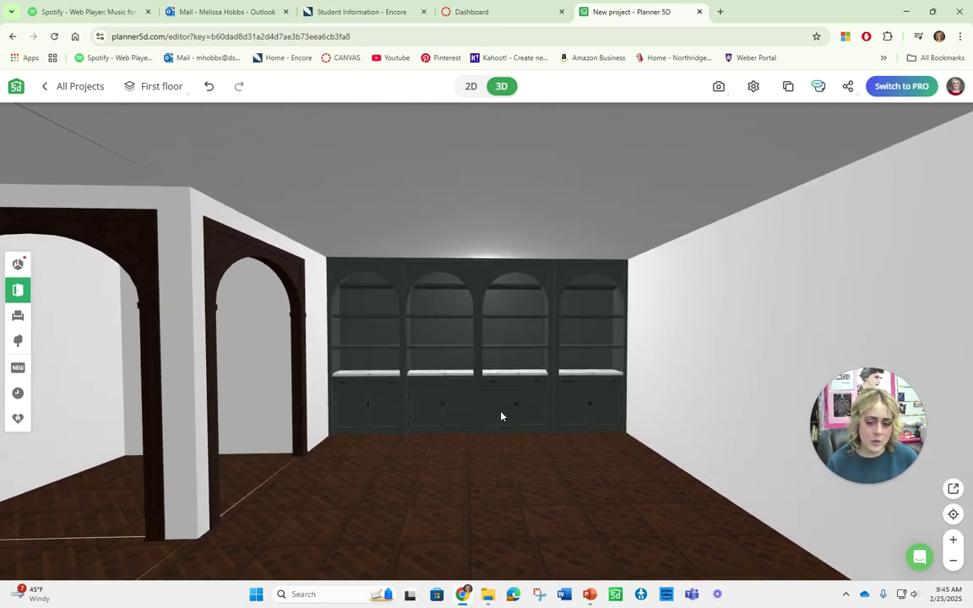
left_click_drag(501, 416, 419, 353)
left_click(414, 306)
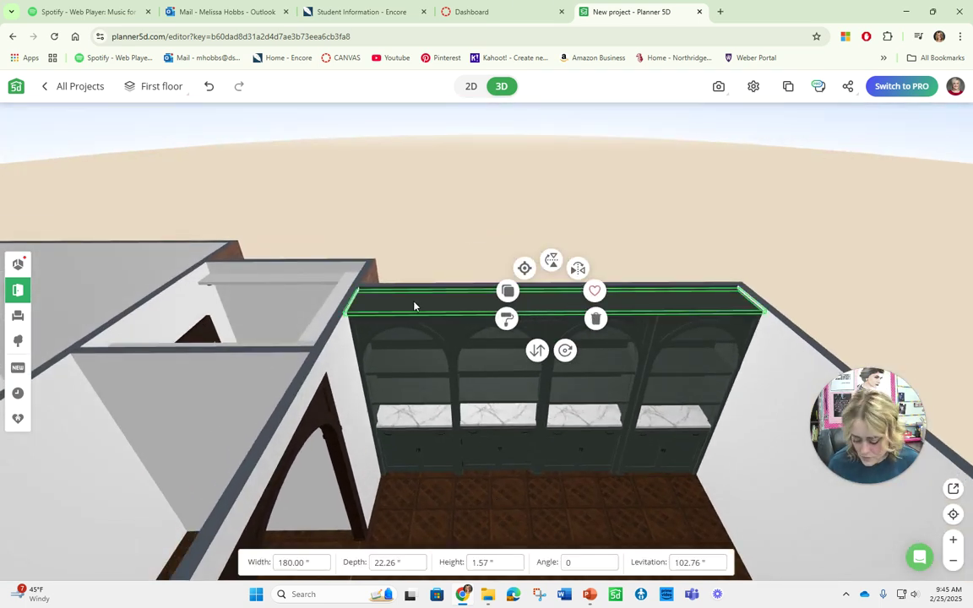
left_click(406, 330)
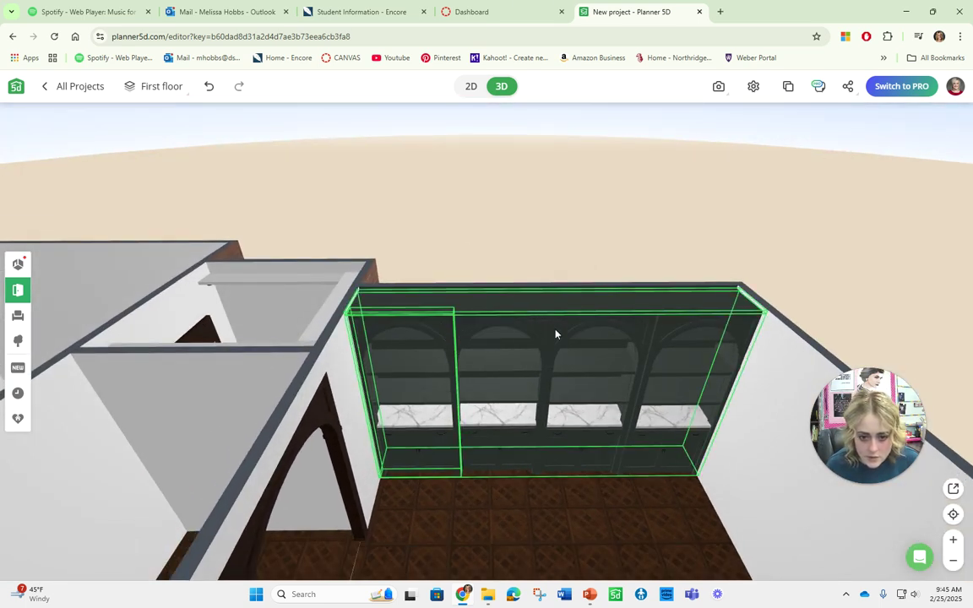
left_click(521, 332)
left_click(439, 335)
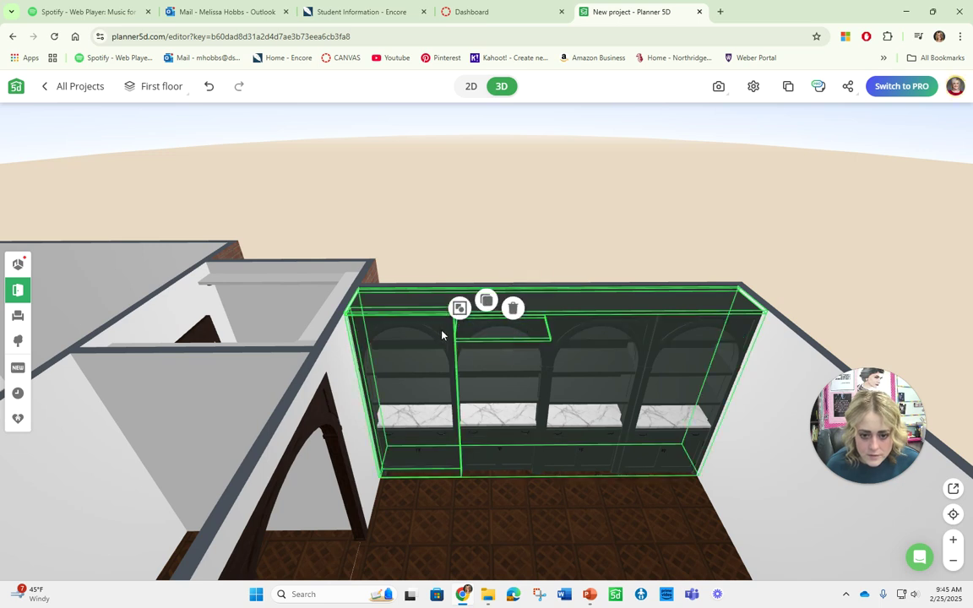
left_click(462, 337)
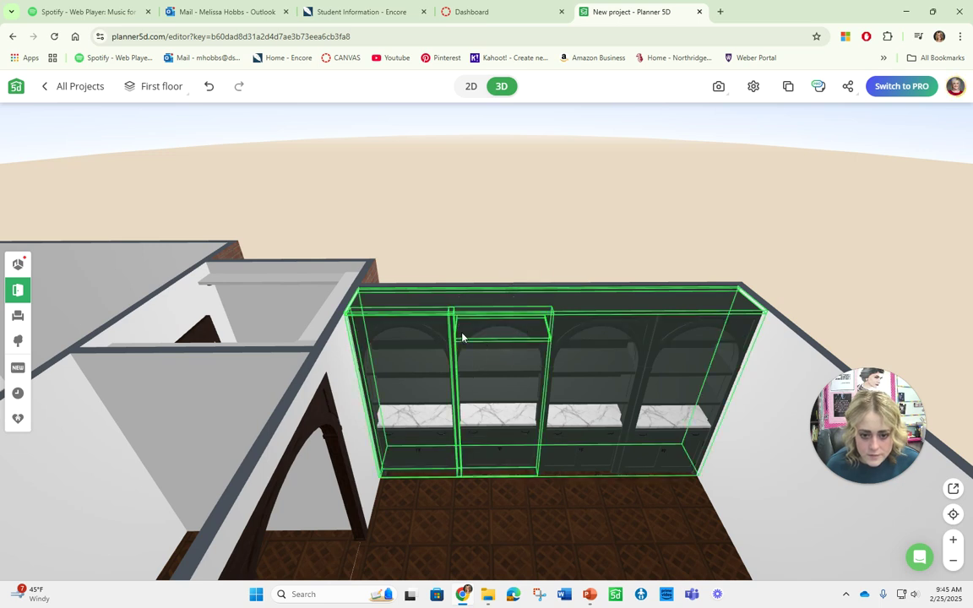
left_click(577, 328)
left_click(577, 329)
left_click(507, 331)
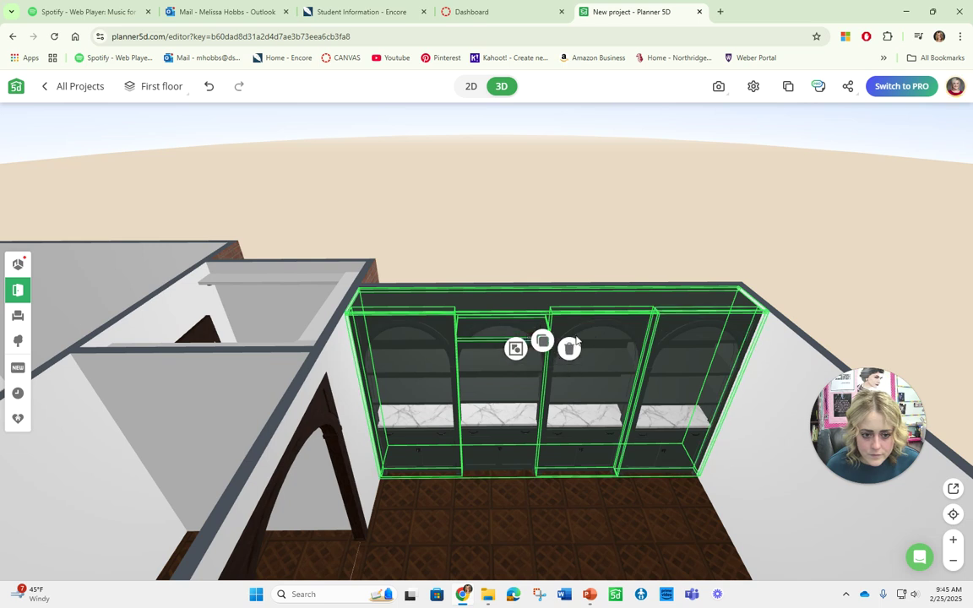
left_click(476, 328)
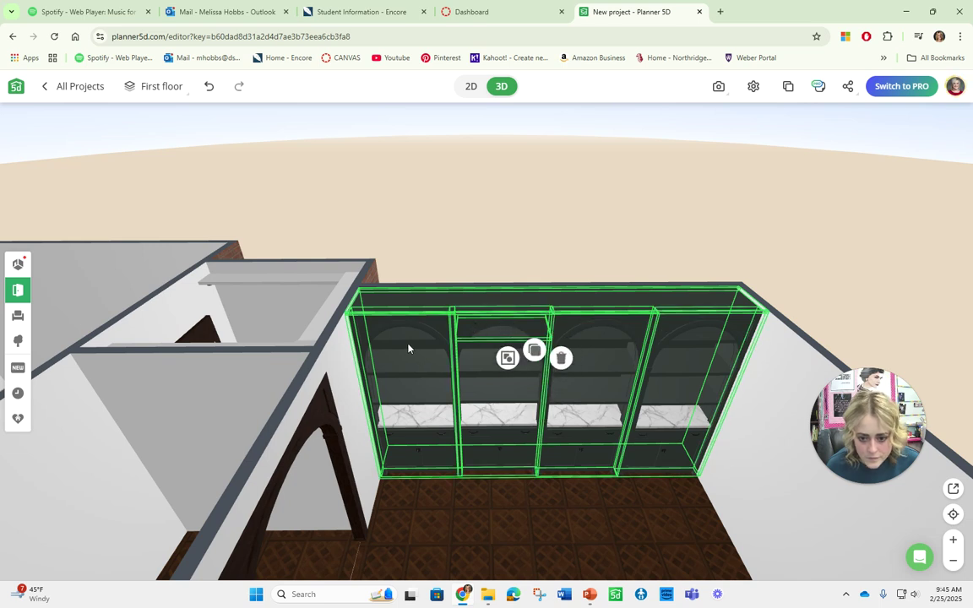
left_click(407, 359)
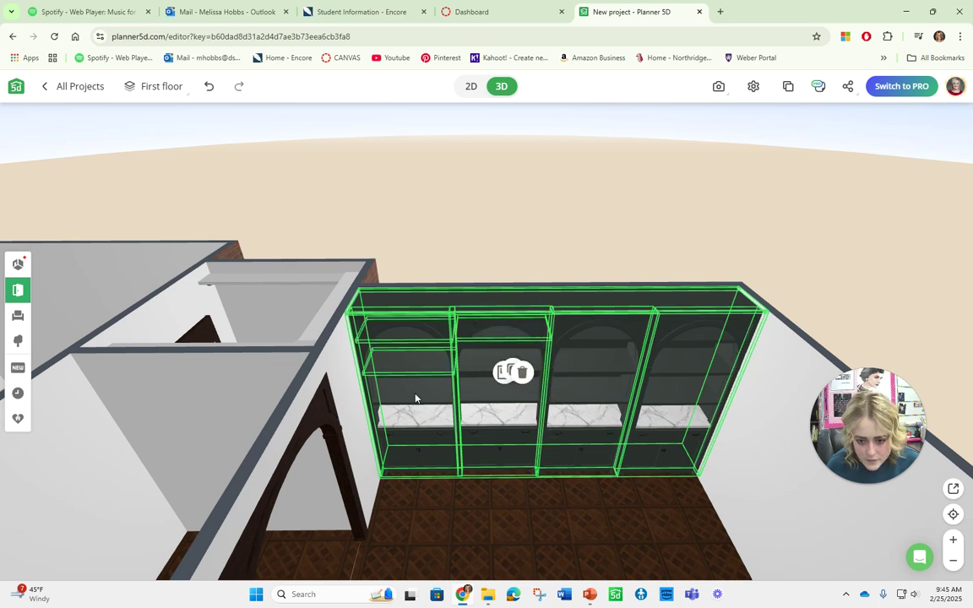
left_click(601, 192)
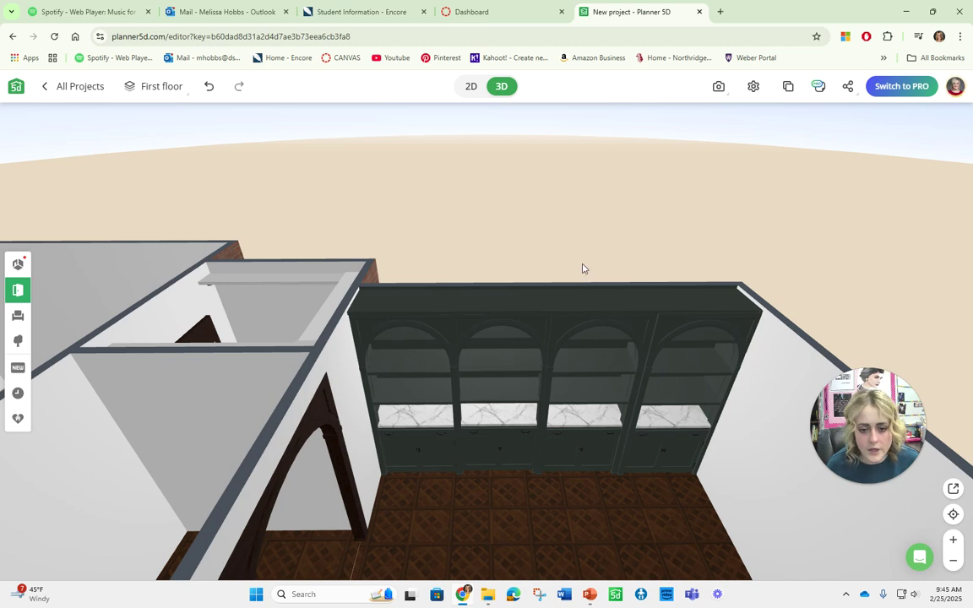
Select the four arches and the upper shelf of each built-in together
scroll(582, 268, "up", 5)
left_click(392, 264)
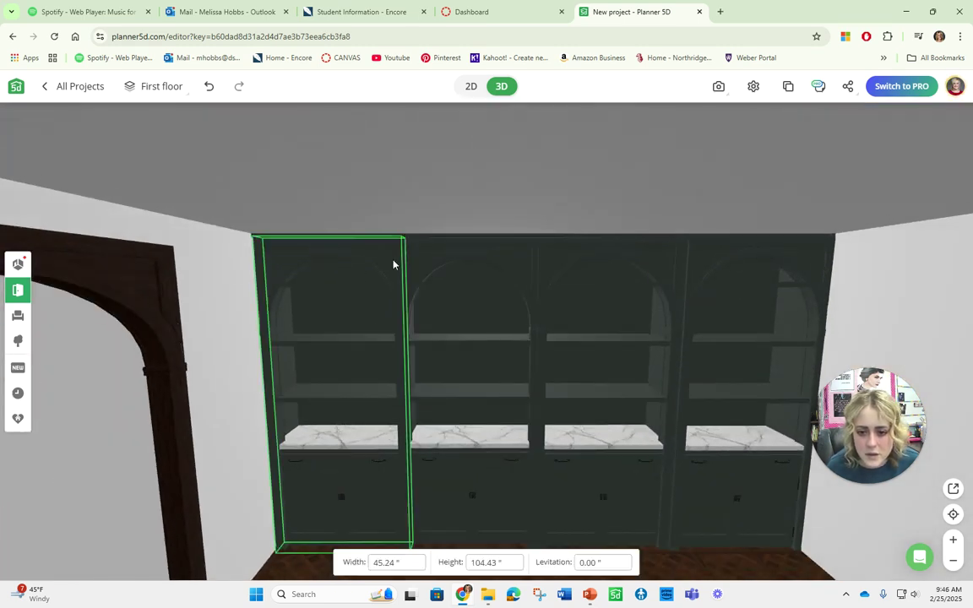
left_click(445, 266, "shift")
left_click(572, 258, "shift")
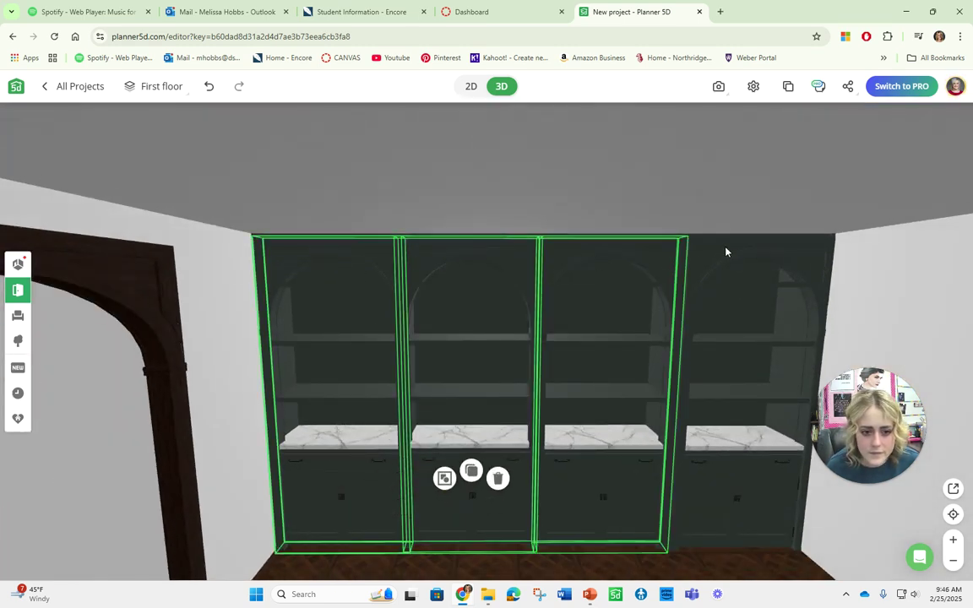
left_click(723, 255, "shift")
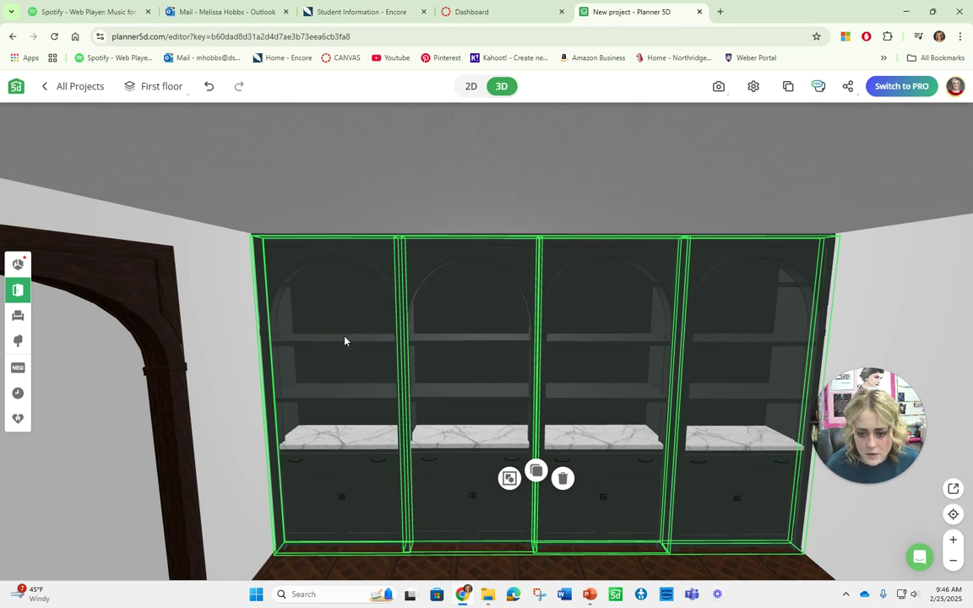
left_click(455, 343, "shift")
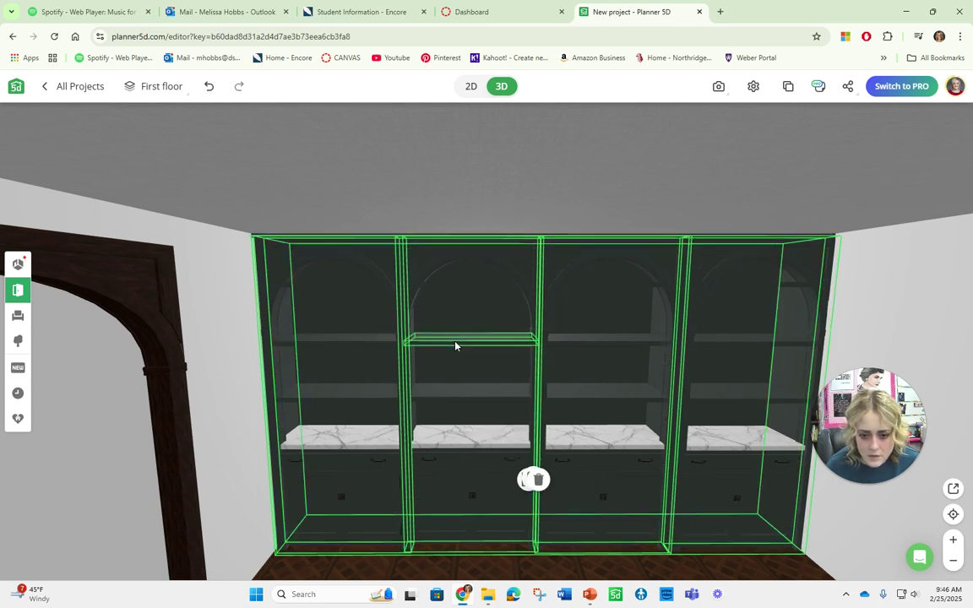
left_click(378, 343, "shift")
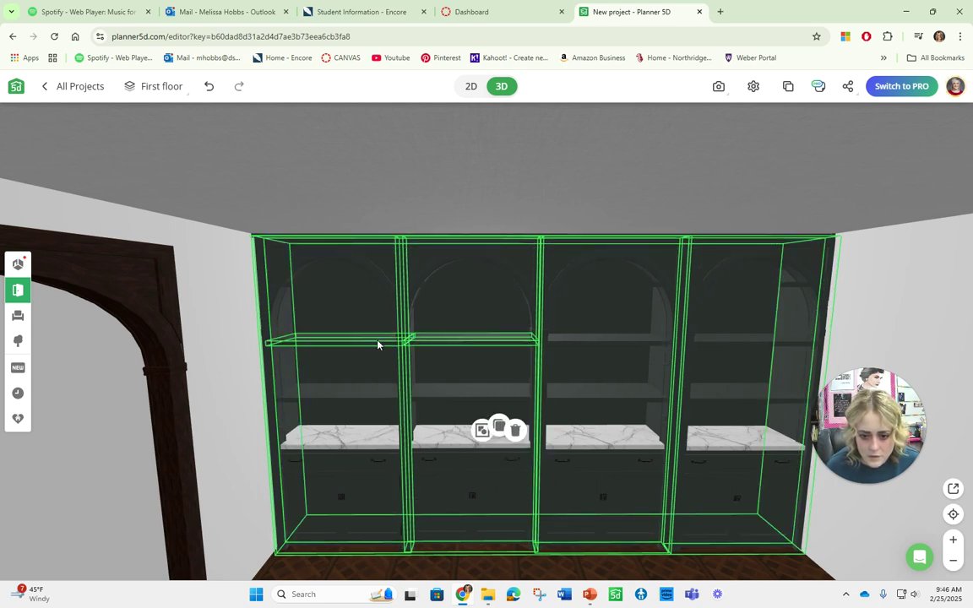
left_click(606, 342, "shift")
left_click(710, 344, "shift")
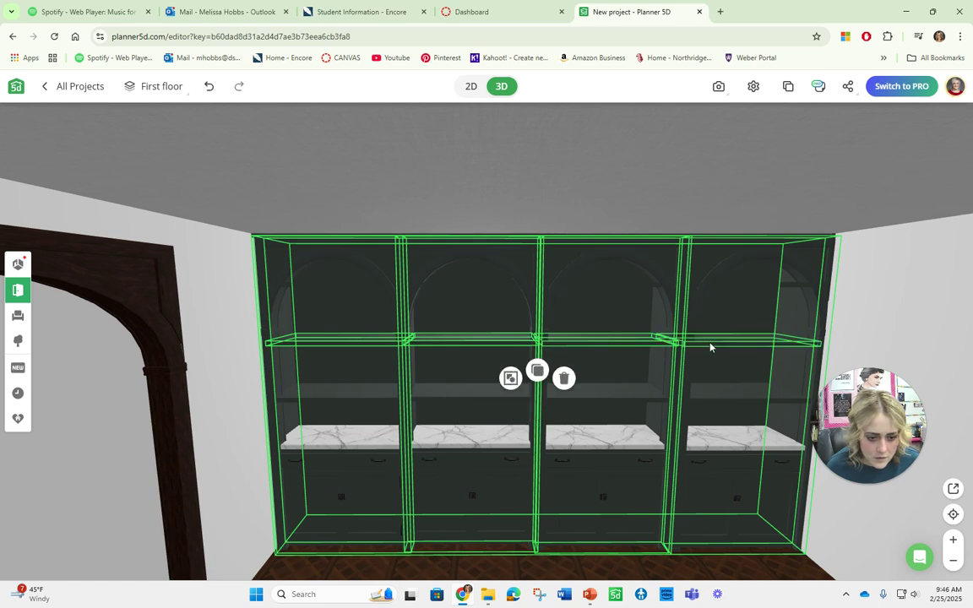
Add the lower shelf and base cabinet of each of the four built-ins to the selection, and clear the selection
left_click(718, 397, "shift")
left_click(626, 397, "shift")
left_click(510, 395, "shift")
left_click(376, 398, "shift")
left_click(378, 471, "shift")
left_click(461, 474, "shift")
left_click(591, 465, "shift")
left_click(721, 478, "shift")
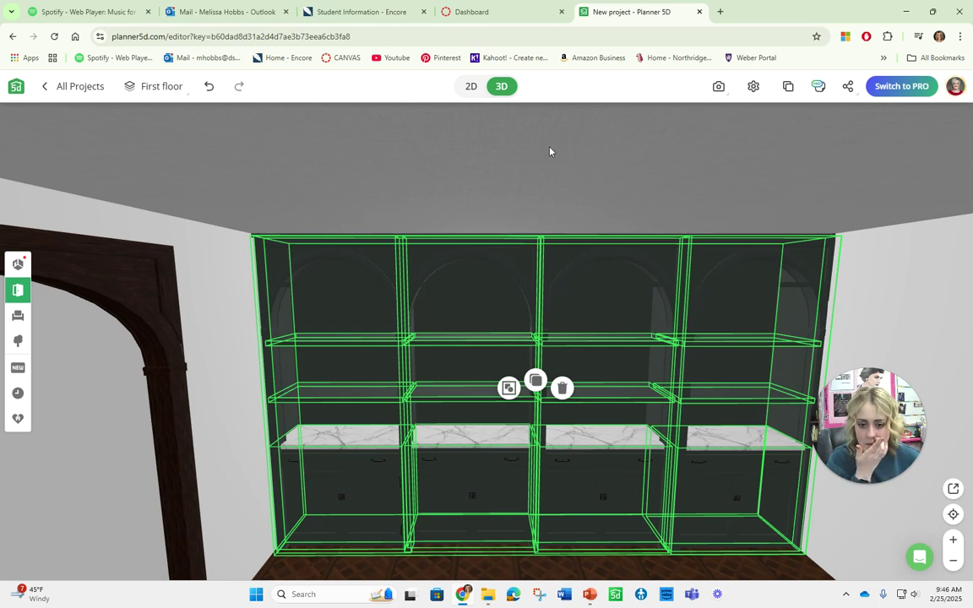
left_click(578, 218)
left_click_drag(577, 217, 469, 420)
left_click(468, 420)
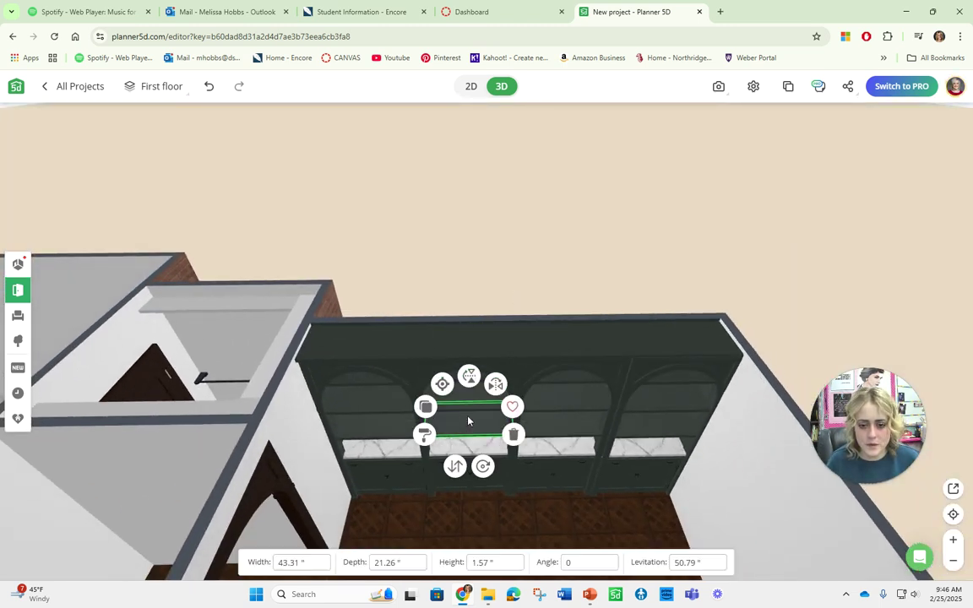
left_click(519, 343)
left_click(559, 401)
left_click(556, 480)
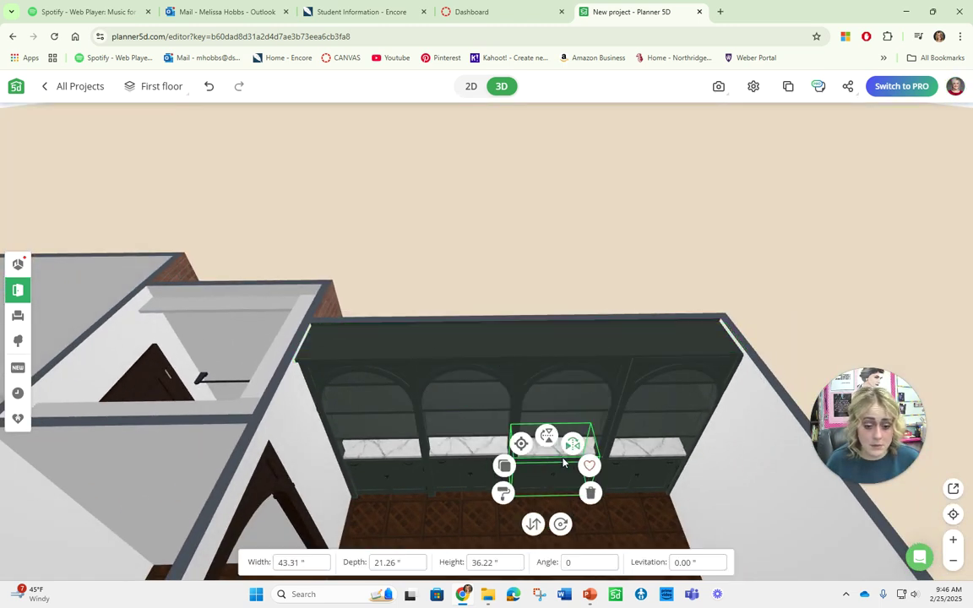
Add the plain square column from the Columns catalog to the large room beside the hallway opening, with a 5-inch height
left_click(579, 295)
left_click_drag(580, 296, 553, 432)
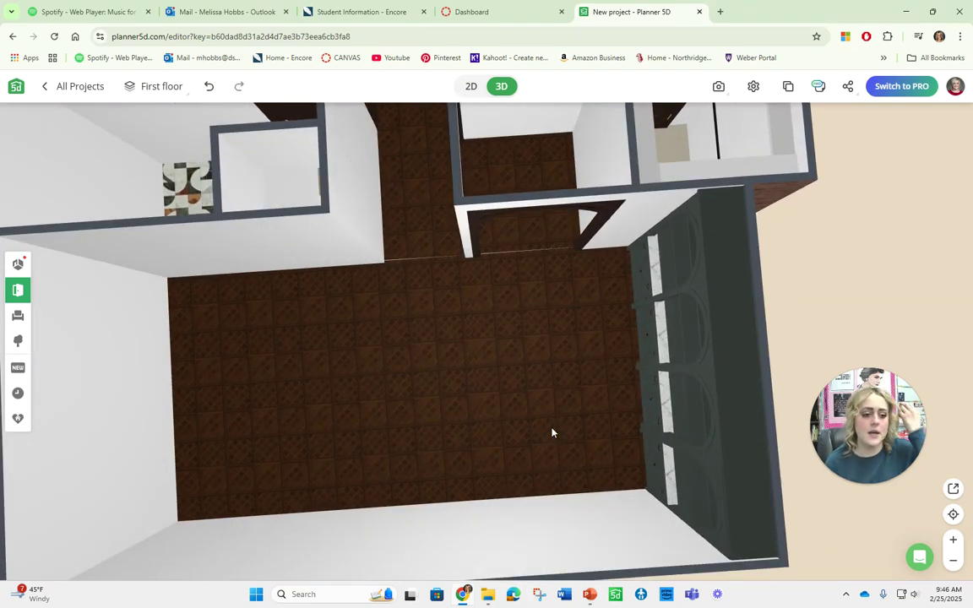
left_click_drag(474, 367, 437, 289)
scroll(437, 289, "down", 5)
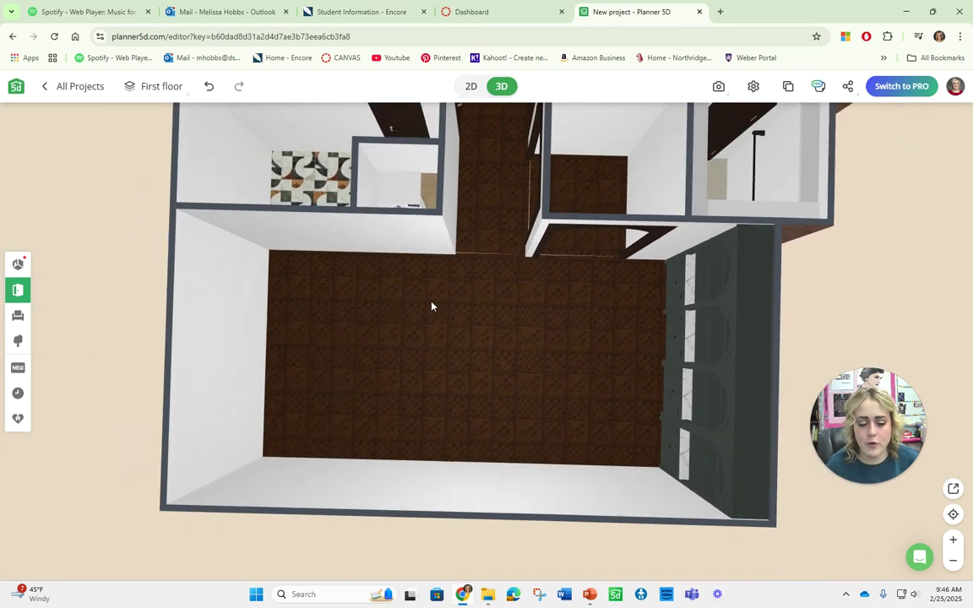
left_click(17, 296)
left_click(72, 297)
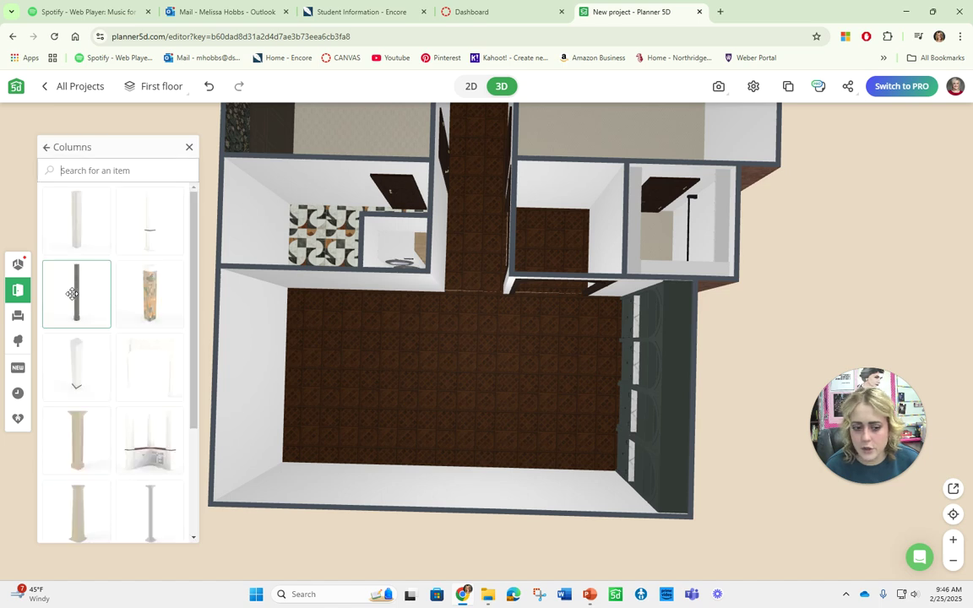
left_click_drag(95, 242, 507, 366)
left_click_drag(450, 342, 435, 287)
left_click(511, 342)
left_click_drag(503, 343, 445, 292)
left_click(445, 292)
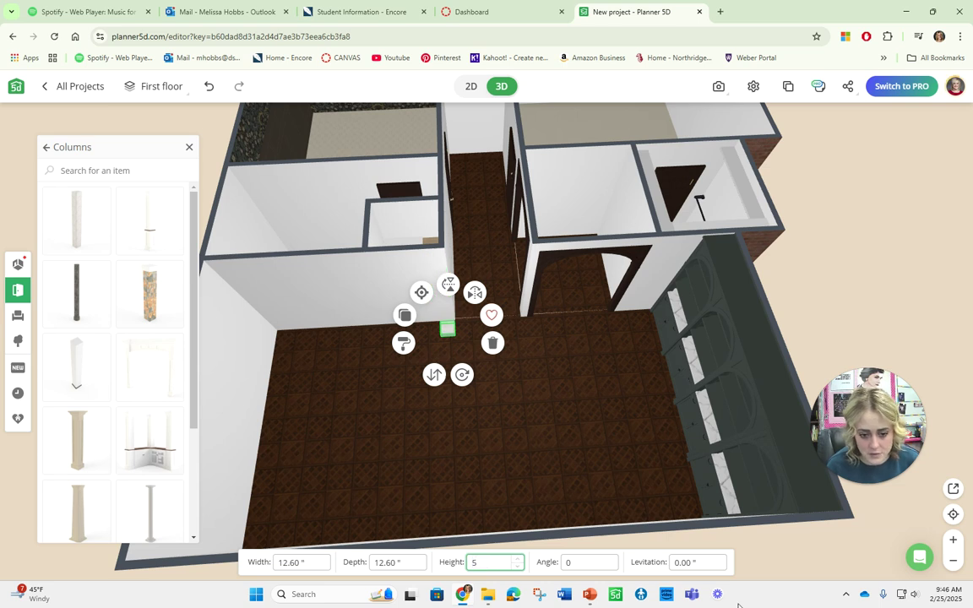
Raise the column to the top of the walls, set its height to 7 inches, and adjust its levitation to 99.21 inches
left_click_drag(432, 382, 363, 235)
scroll(507, 253, "up", 10)
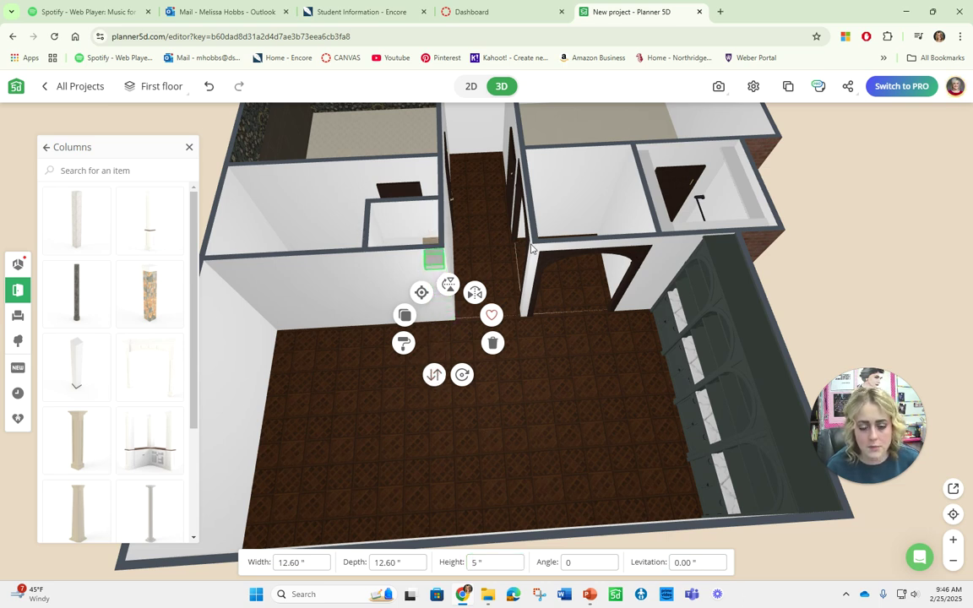
scroll(490, 266, "up", 5)
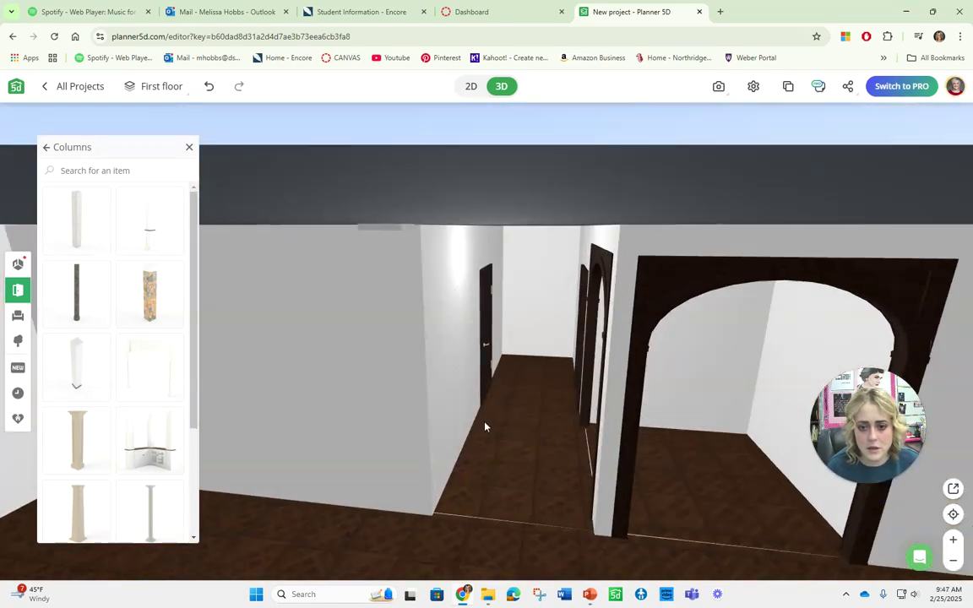
left_click(375, 233)
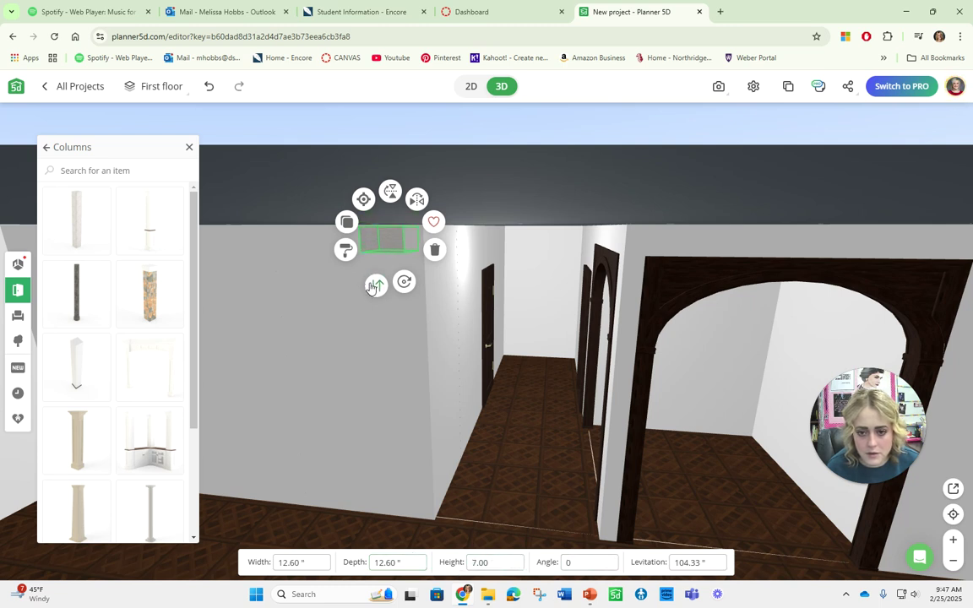
left_click_drag(374, 285, 514, 397)
Align the raised column with the wall corner next to the hallway opening
left_click_drag(364, 329, 427, 393)
left_click(459, 424)
left_click_drag(461, 426, 500, 301)
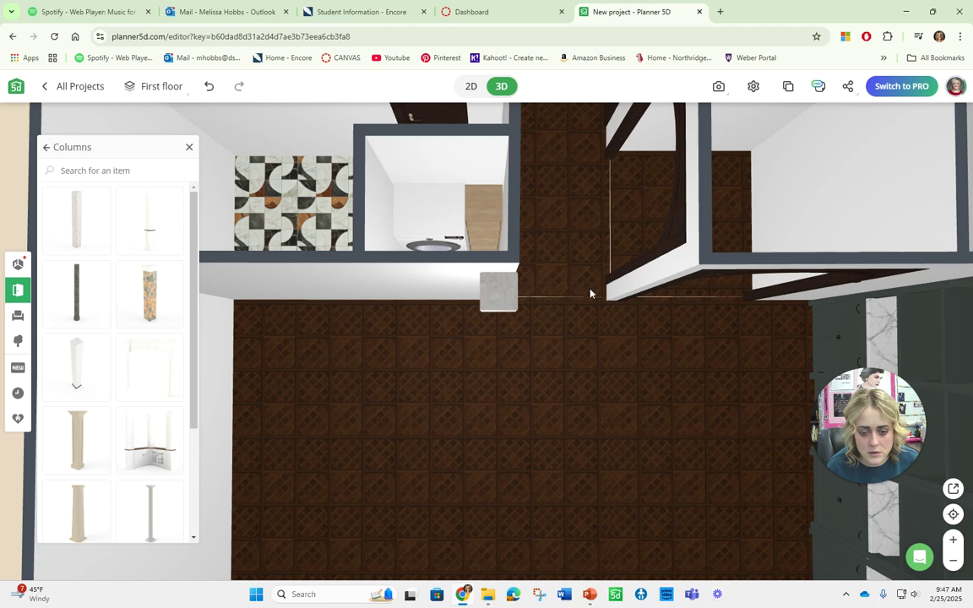
scroll(541, 326, "down", 5)
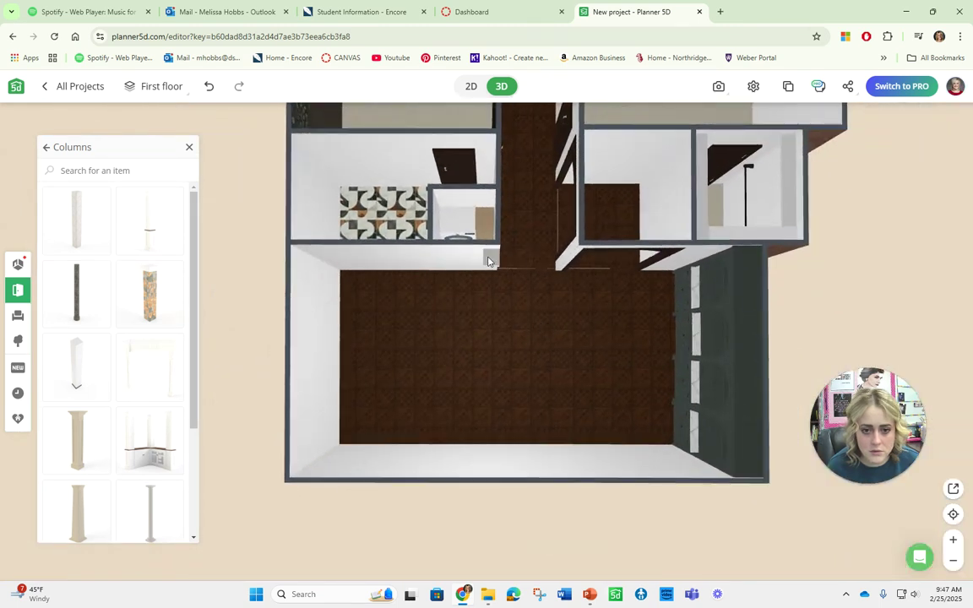
Try a depth of 100 inches on the column and undo the change
left_click(487, 262)
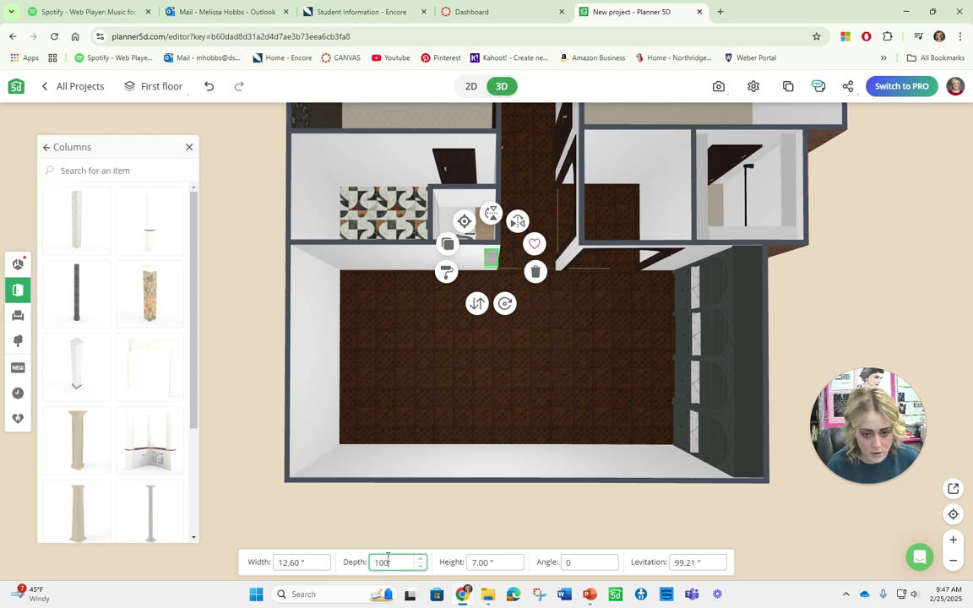
key("Return")
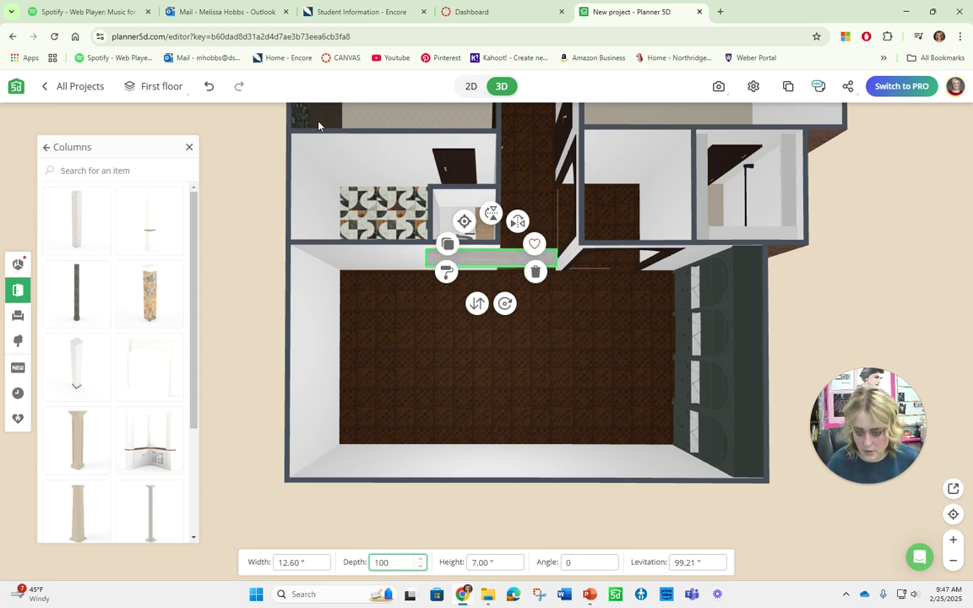
left_click(210, 90)
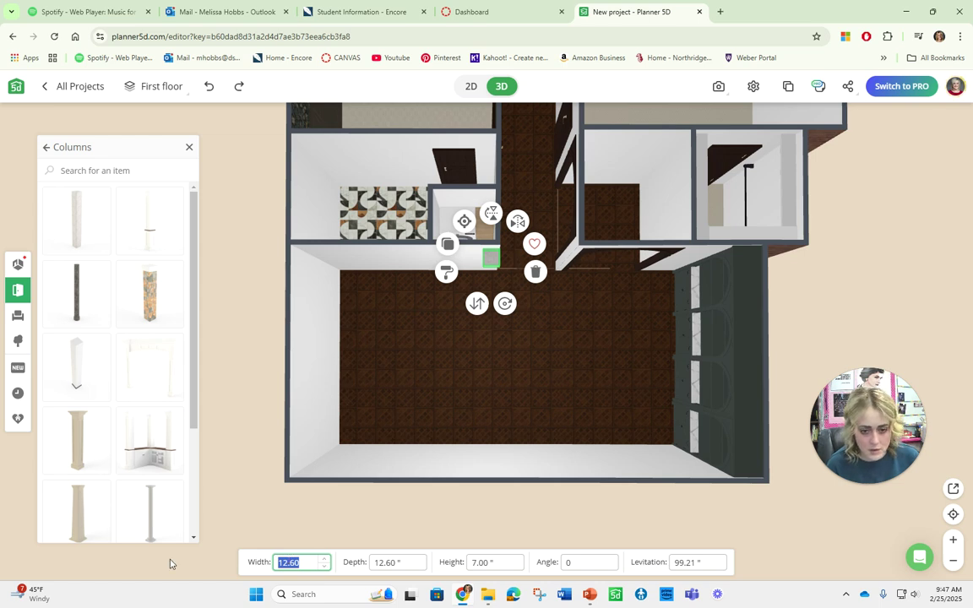
Set the column's width to 175 inches and position it as a beam spanning the room from the hallway corner to the opposite wall
type("100")
left_click_drag(493, 280, 498, 323)
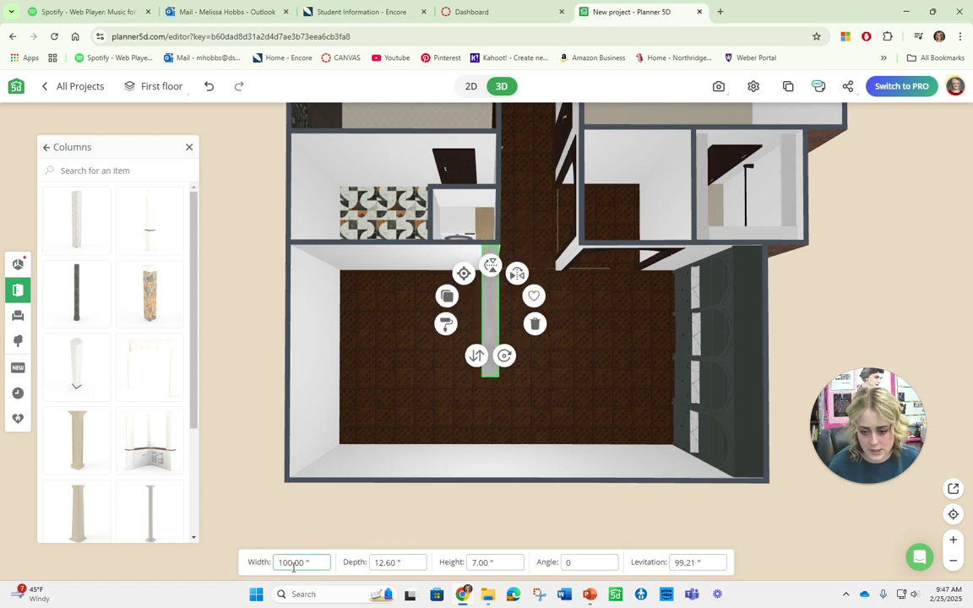
type("150")
left_click_drag(490, 301, 491, 333)
type("175")
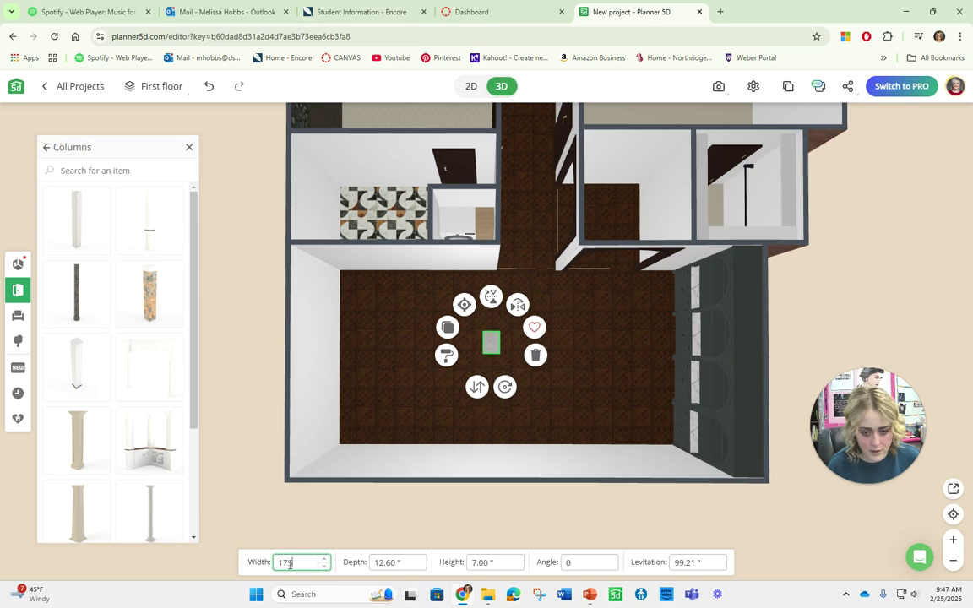
left_click(493, 346)
left_click_drag(493, 363, 404, 484)
left_click(491, 491)
mouse_move(491, 491)
left_mouse_down()
mouse_move(411, 494)
mouse_move(490, 499)
left_mouse_up()
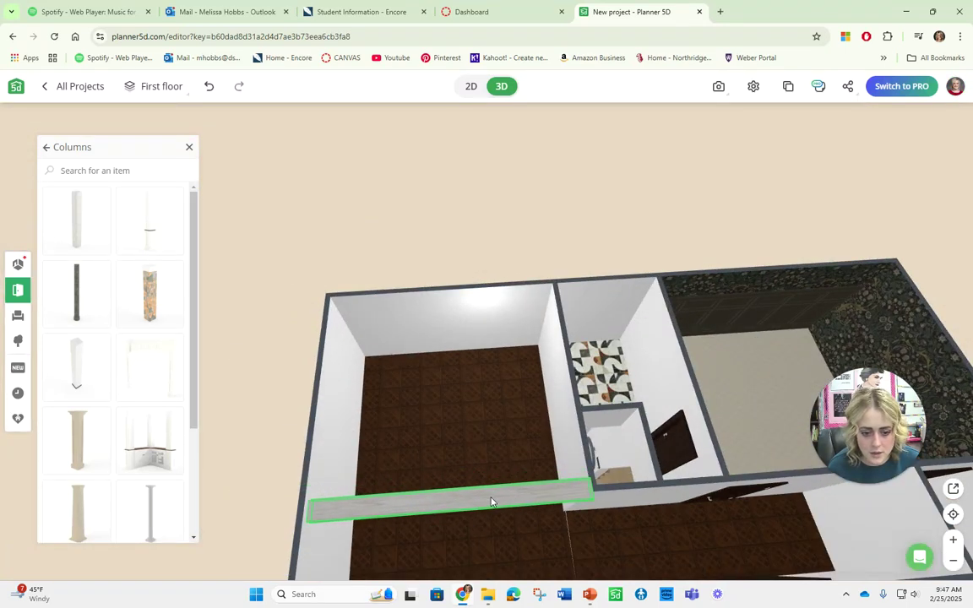
Apply a dark brown Wood texture to the ceiling beam
left_click_drag(268, 418, 285, 337)
scroll(374, 411, "down", 5)
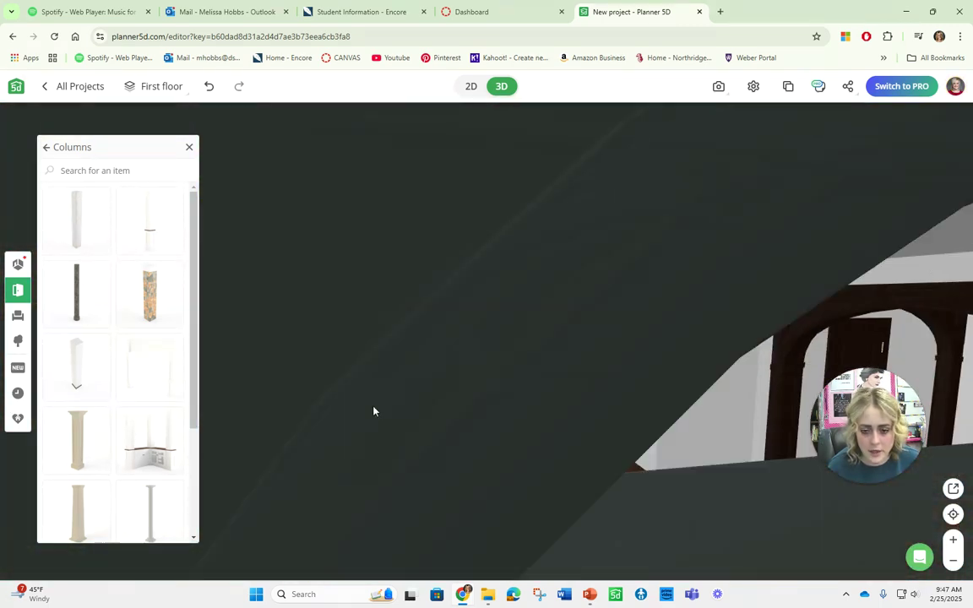
left_click_drag(385, 380, 502, 437)
left_click(564, 402)
left_click(60, 228)
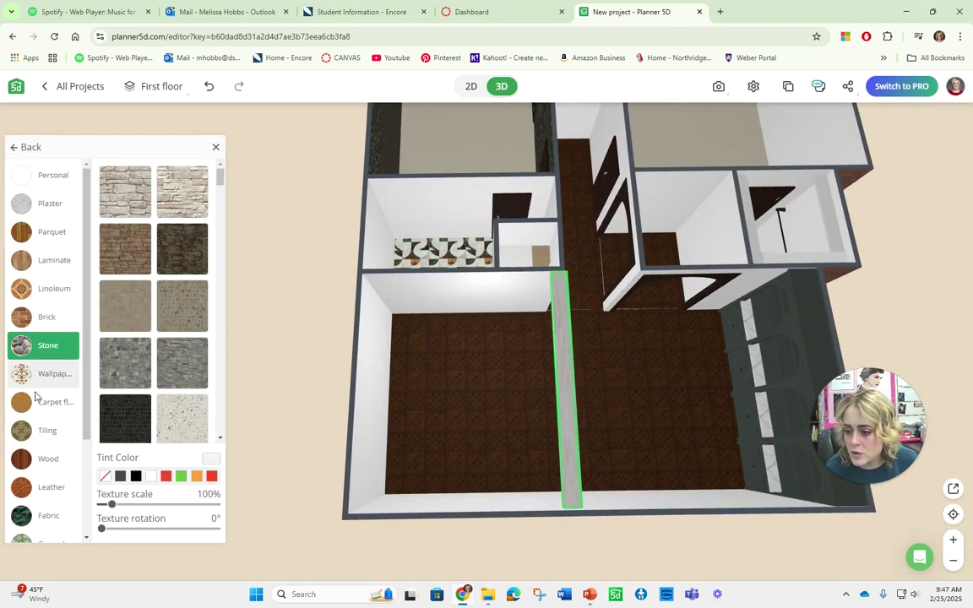
left_click(44, 457)
scroll(151, 333, "down", 5)
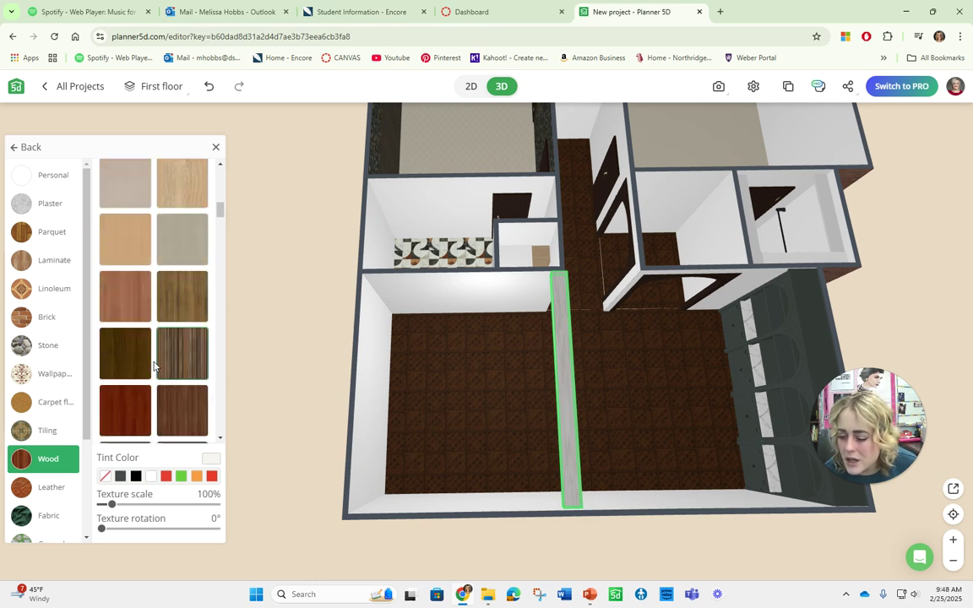
scroll(160, 355, "down", 2)
left_click(175, 345)
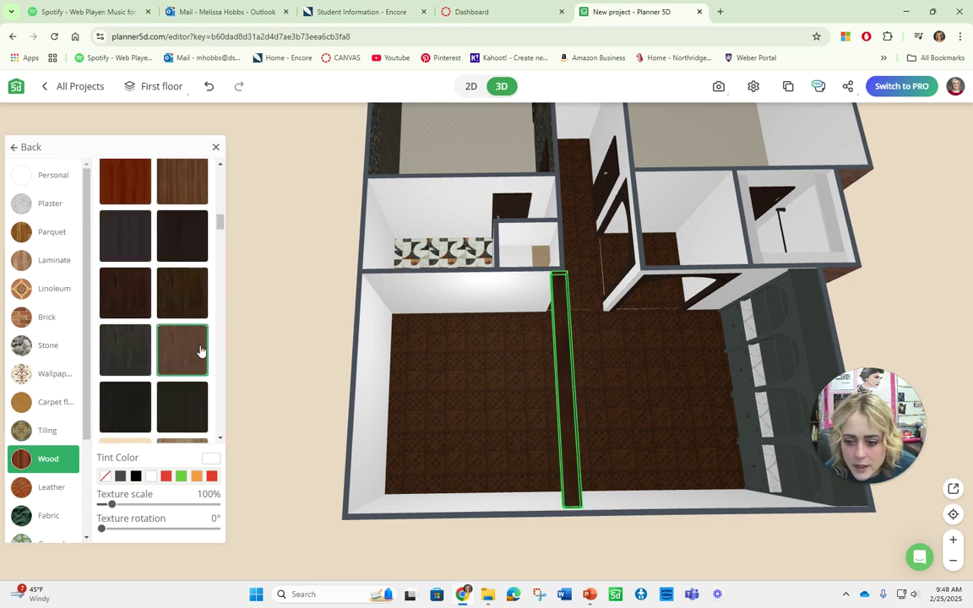
left_click(477, 365)
Duplicate the dark wood beam and place the copy at the other side of the hallway opening, toward the built-ins
scroll(477, 368, "up", 5)
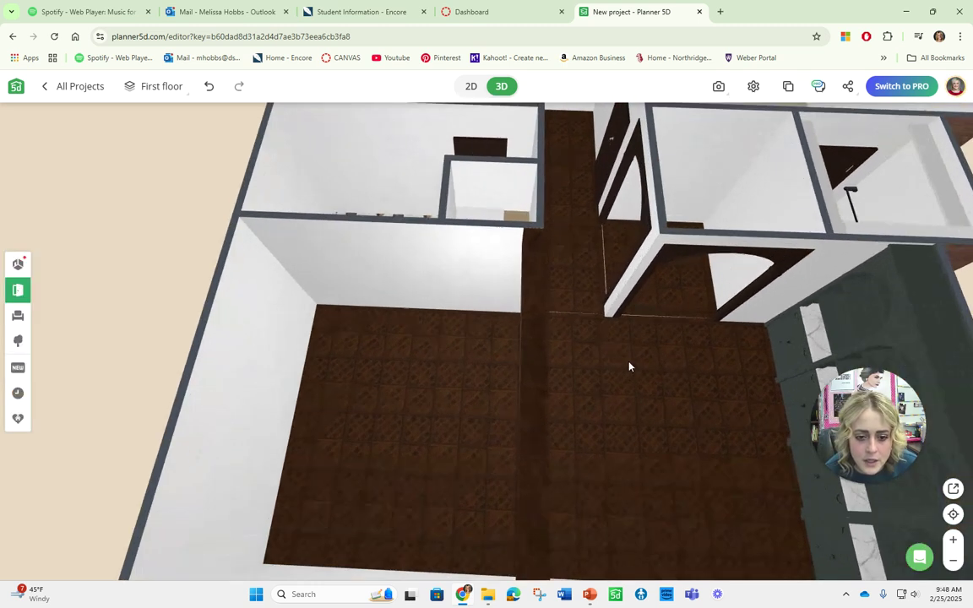
scroll(592, 355, "down", 5)
left_click_drag(549, 343, 484, 374)
left_click(484, 375)
left_click_drag(582, 400, 434, 326)
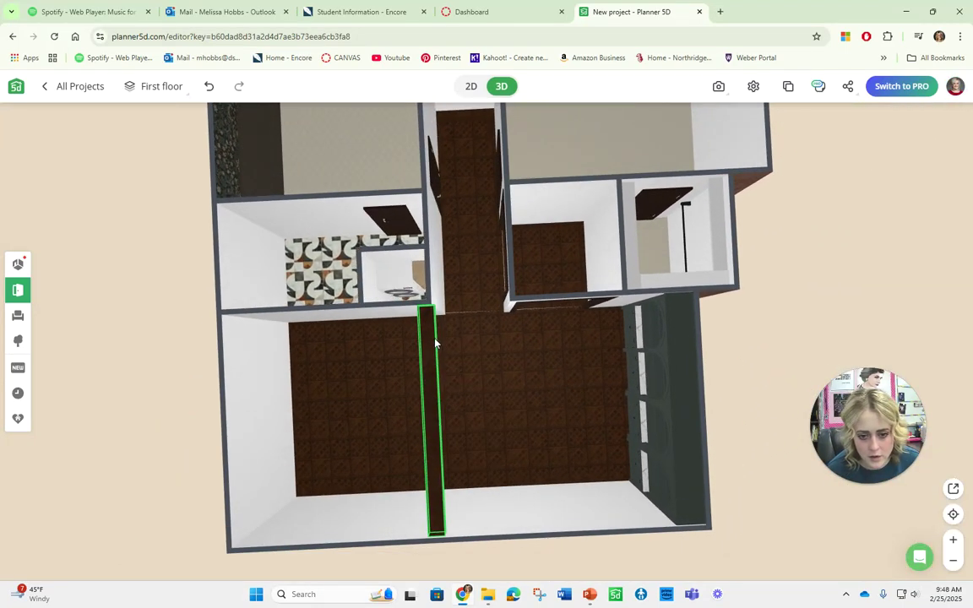
left_click(389, 405)
left_click(445, 351)
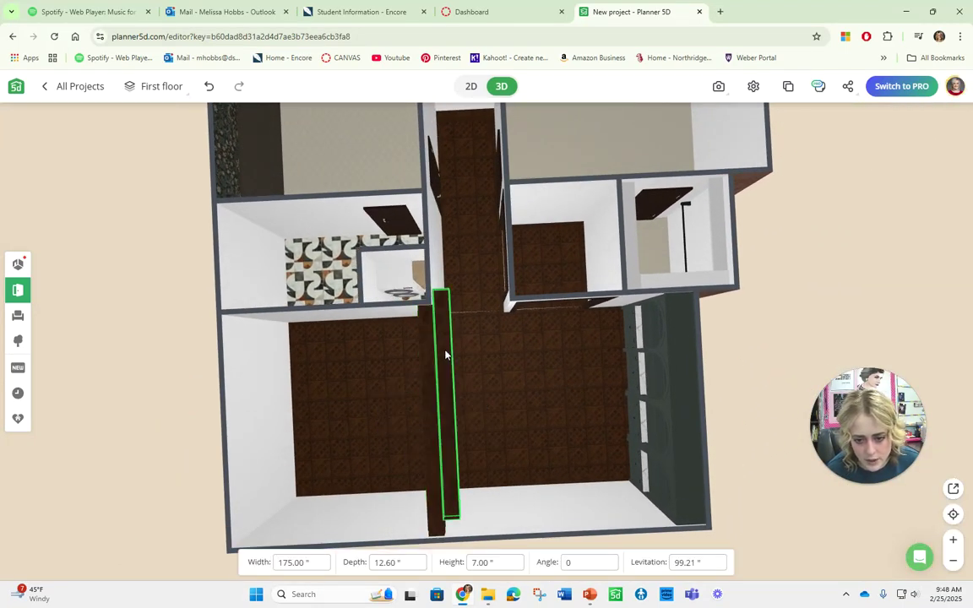
left_click_drag(446, 355, 529, 401)
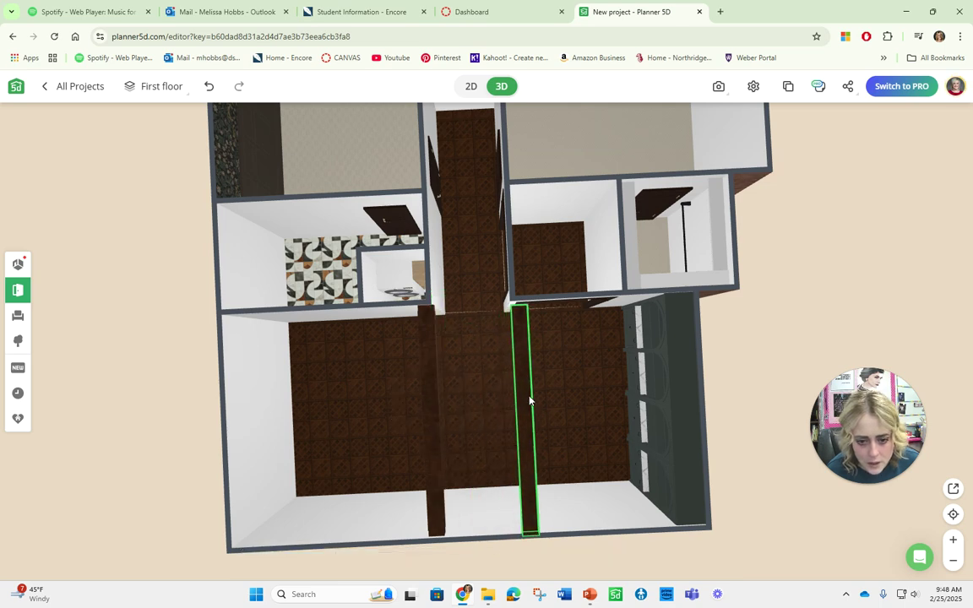
Duplicate the first beam and place the copy partway toward the end wall opposite the built-ins
left_click_drag(524, 398, 486, 390)
left_click_drag(535, 346, 478, 402)
left_click(464, 406)
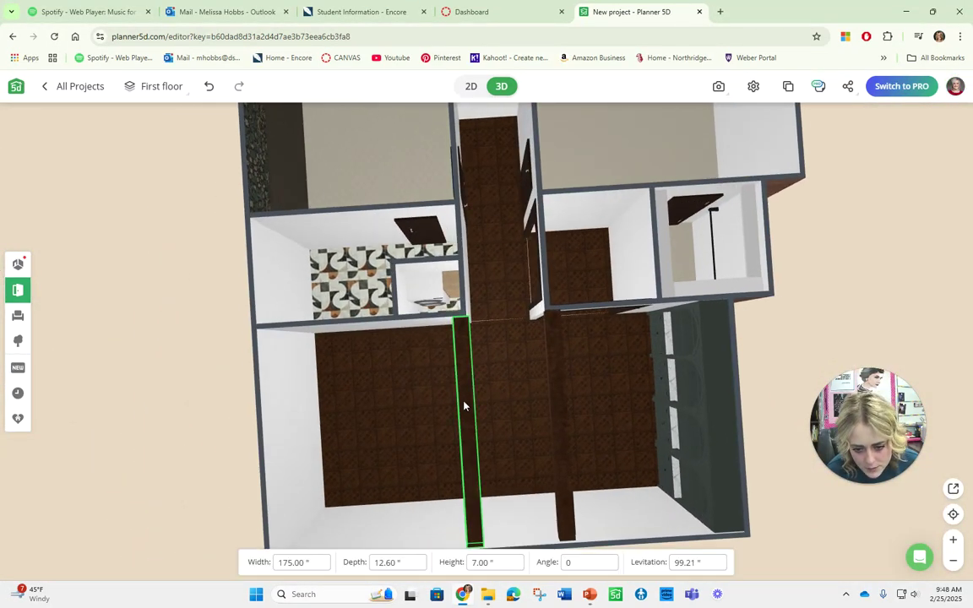
left_click(479, 373)
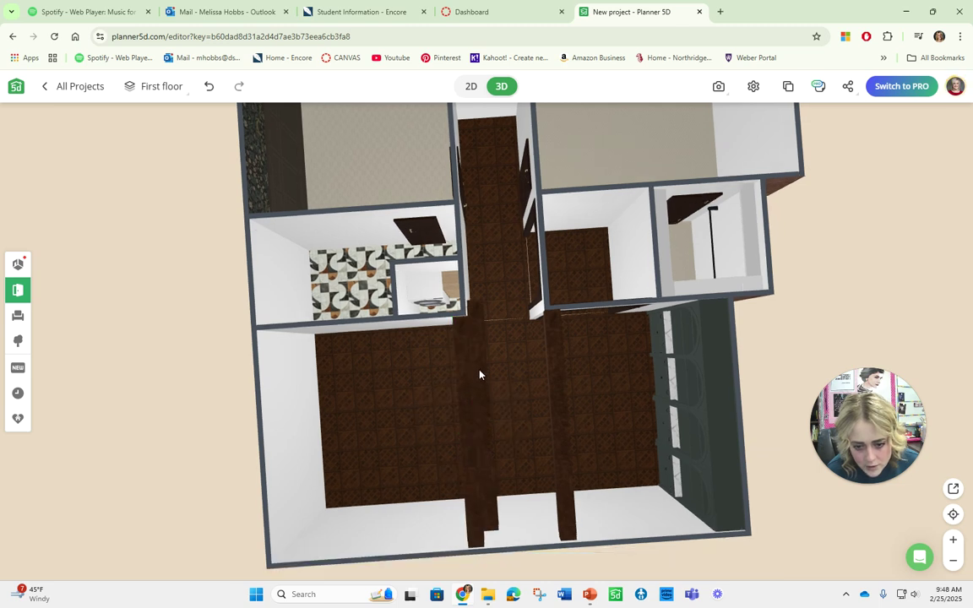
left_click(481, 377)
left_click_drag(480, 378, 364, 408)
right_click_drag(569, 361, 578, 347)
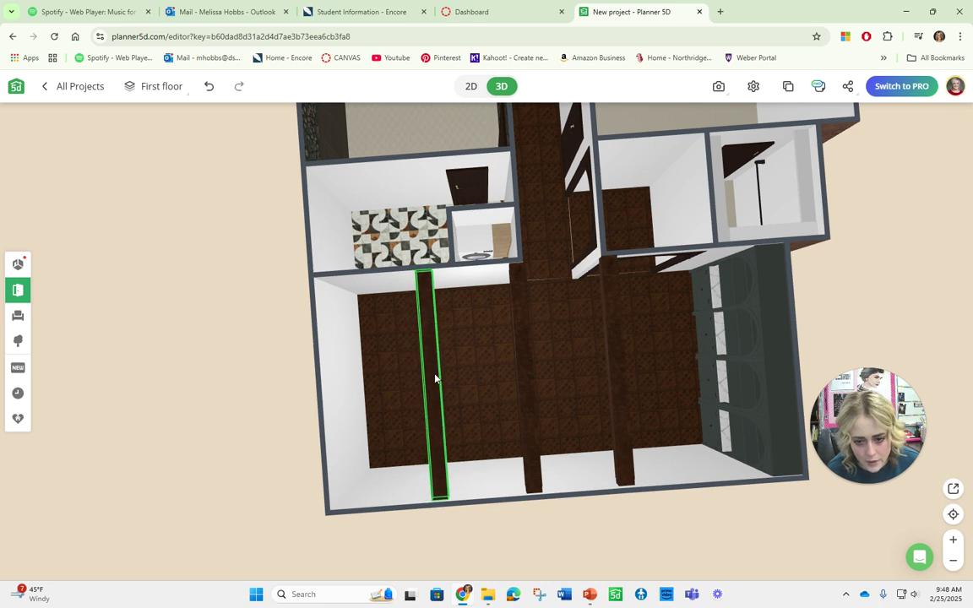
Duplicate the outermost beam and place the copy against the end wall opposite the built-ins
left_click(434, 379)
left_click(442, 341)
left_click_drag(442, 341, 329, 376)
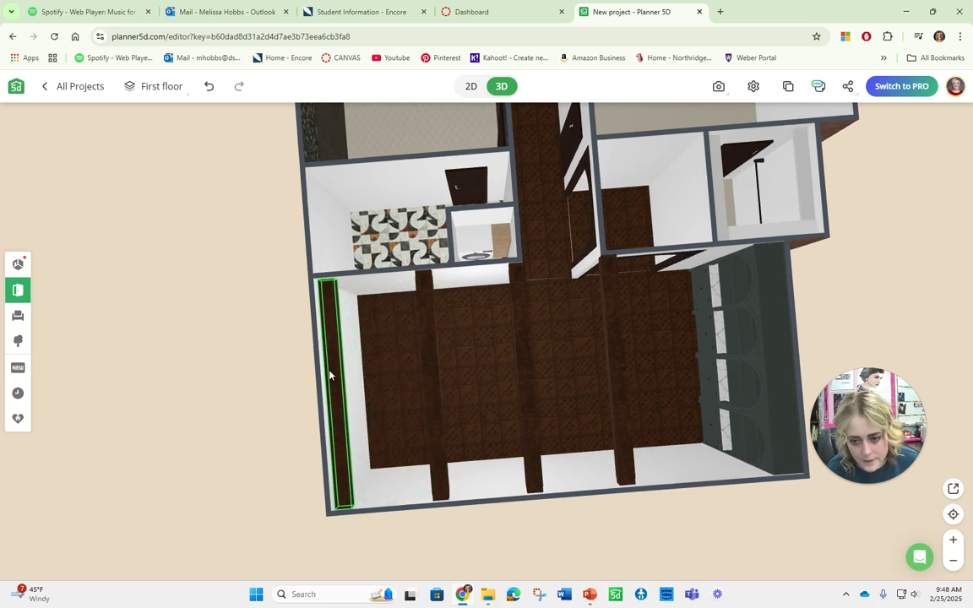
left_click(489, 334)
left_click_drag(489, 334, 391, 377)
left_click(394, 369)
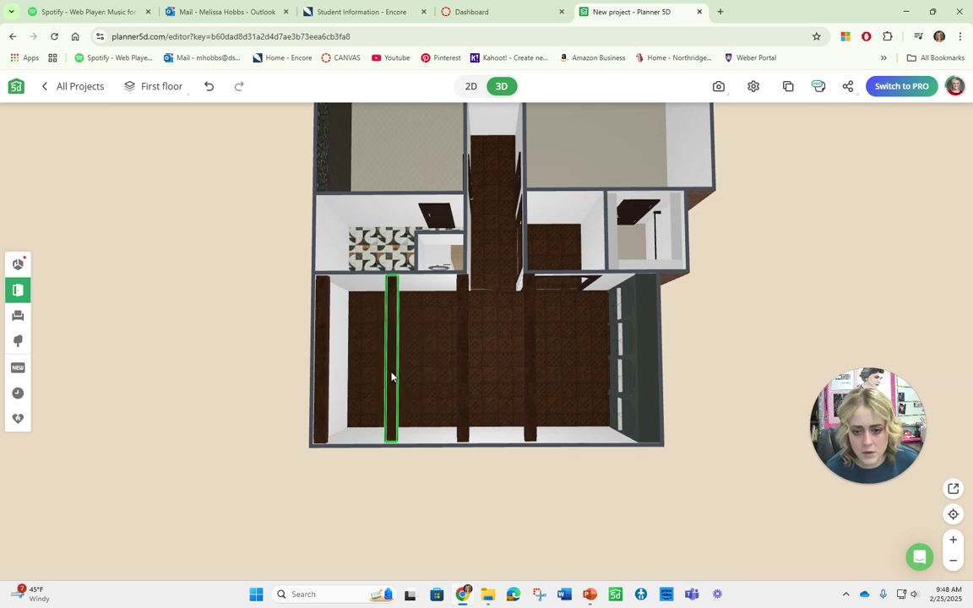
Duplicate the beam nearest the built-ins and place the copy between it and the built-ins, matching the spacing of the other beams
left_click(529, 342)
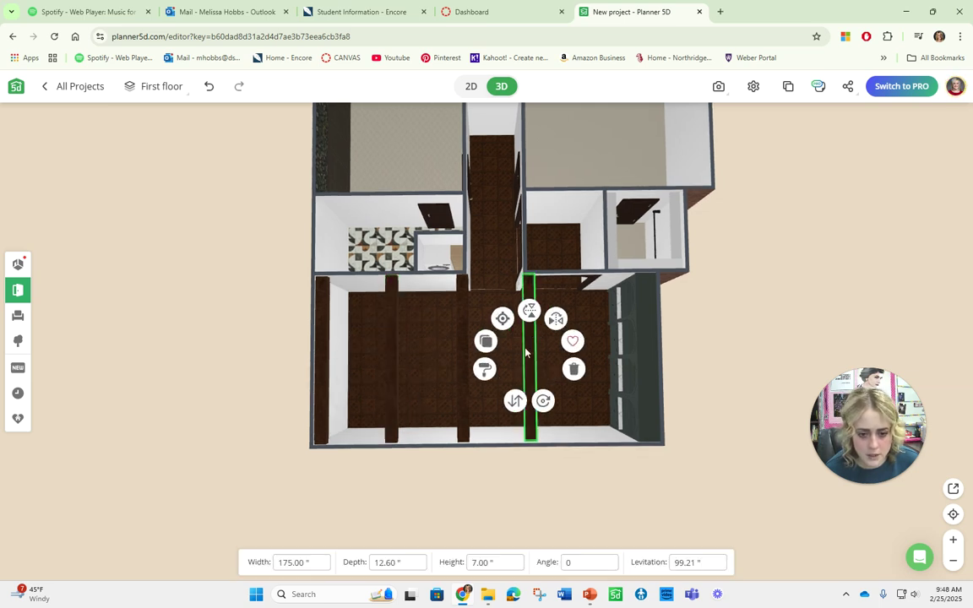
left_click(486, 343)
left_click(542, 342)
left_click_drag(542, 342, 738, 359)
left_click_drag(844, 347, 616, 370)
left_click(742, 371)
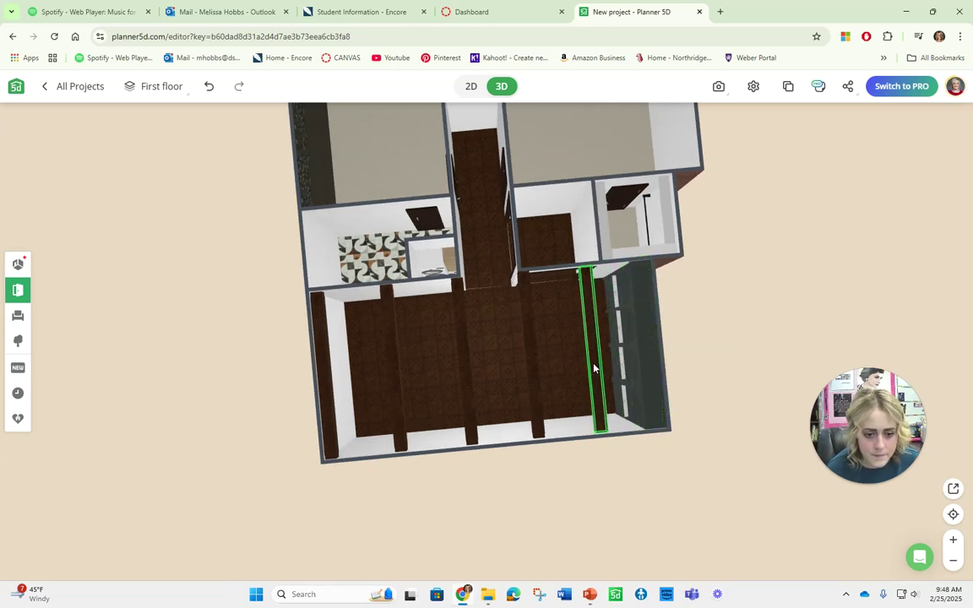
Duplicate the beam closest to the built-ins and place the copy along the wall above them
left_click(697, 427)
left_click_drag(697, 427, 490, 465)
scroll(610, 386, "up", 3)
left_click_drag(610, 385, 541, 382)
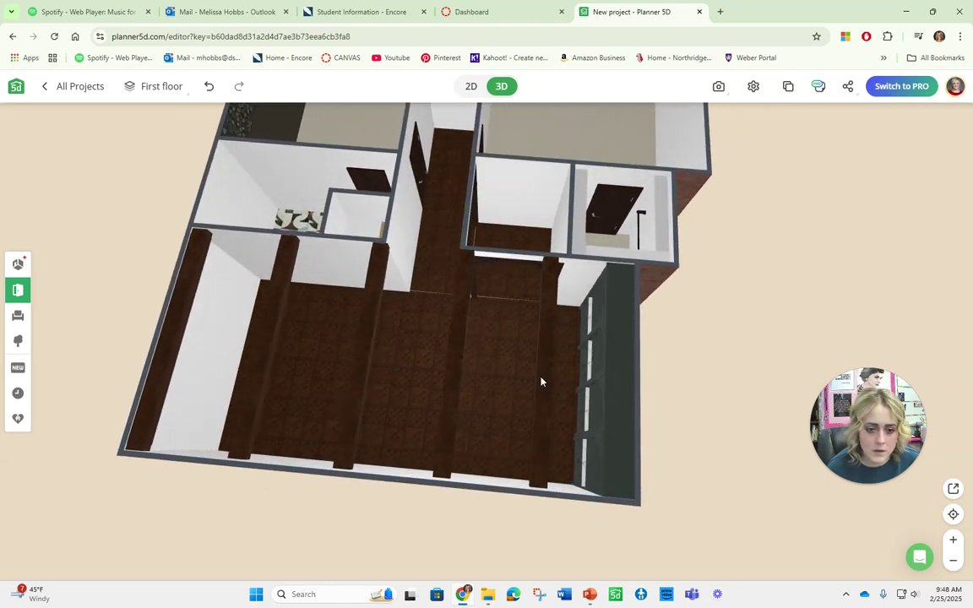
left_click(546, 378)
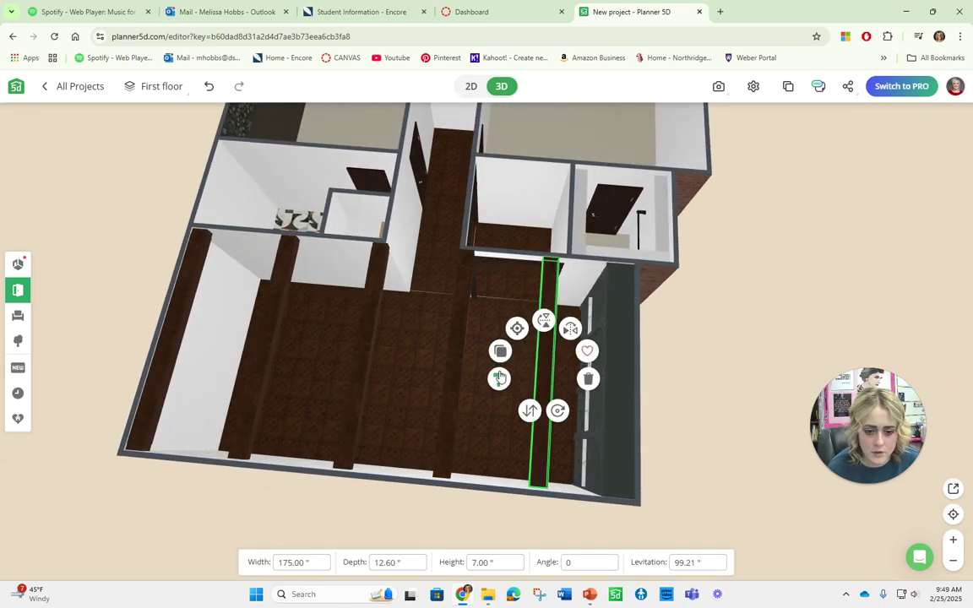
left_click(499, 355)
left_click_drag(558, 341, 626, 363)
left_click_drag(560, 392, 661, 393)
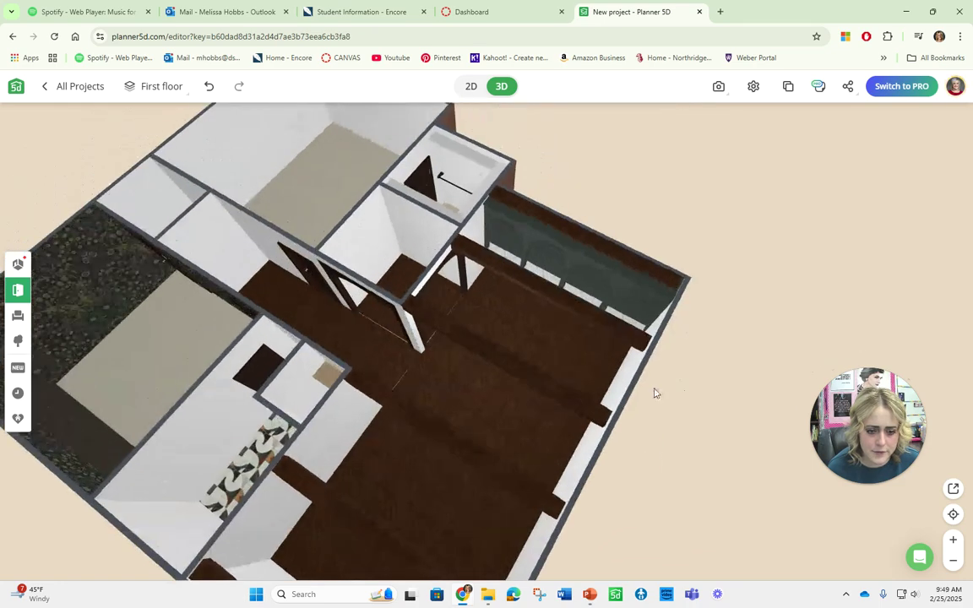
Check the beams from inside the room and delete the one above the built-ins
scroll(555, 413, "up", 3)
scroll(554, 412, "up", 10)
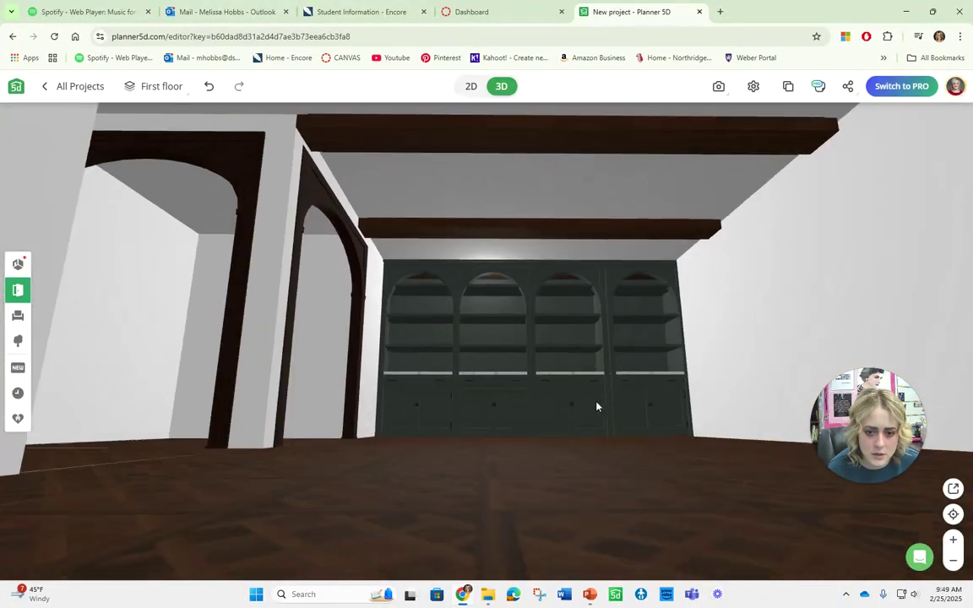
left_click_drag(597, 407, 624, 206)
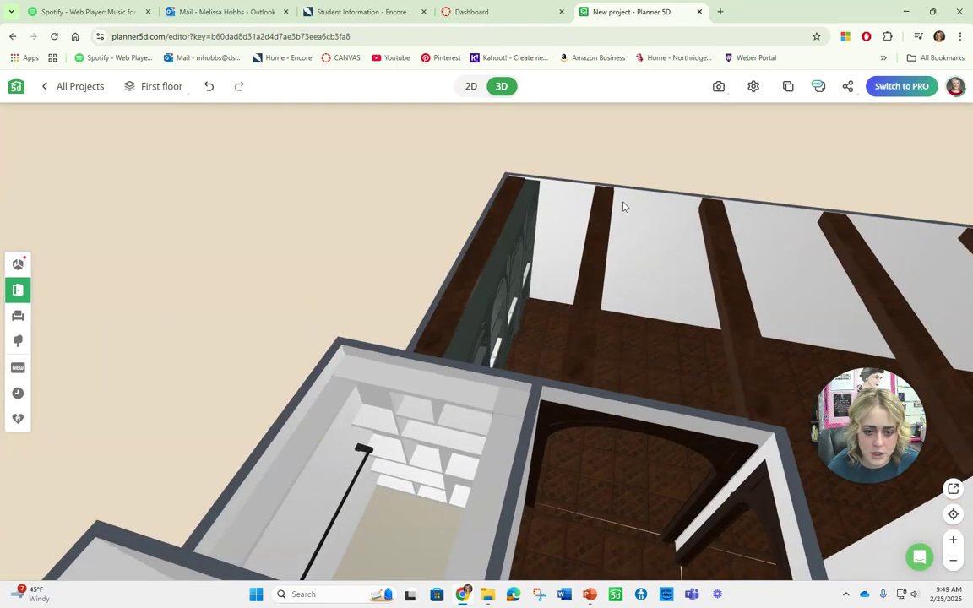
left_click(496, 230)
left_click(528, 270)
Examine the row of ceiling beams from above and the arched built-ins from inside the room
left_click_drag(541, 280, 499, 348)
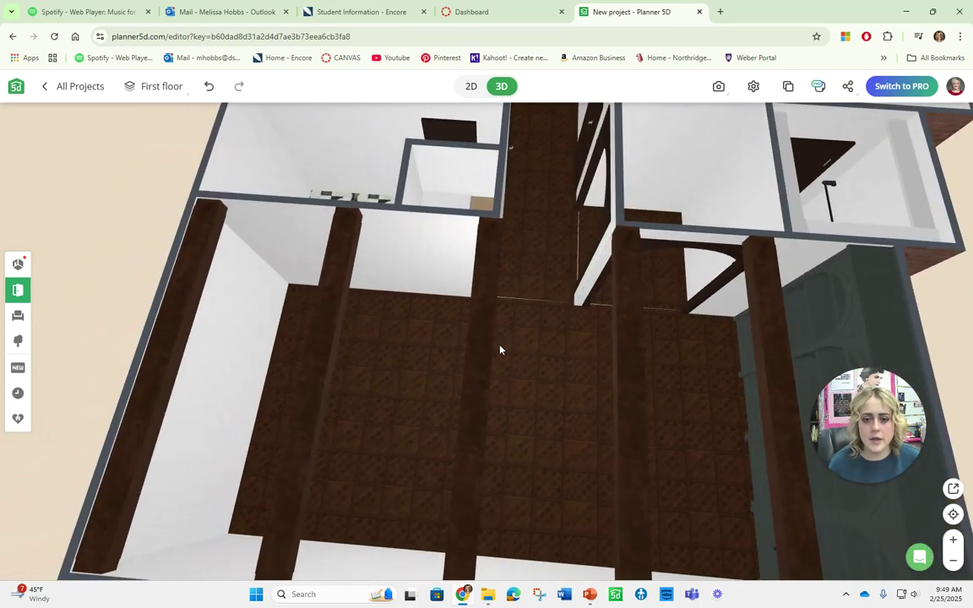
left_click(493, 289)
left_click_drag(489, 291, 563, 289)
left_click(544, 343)
left_click_drag(543, 343, 575, 426)
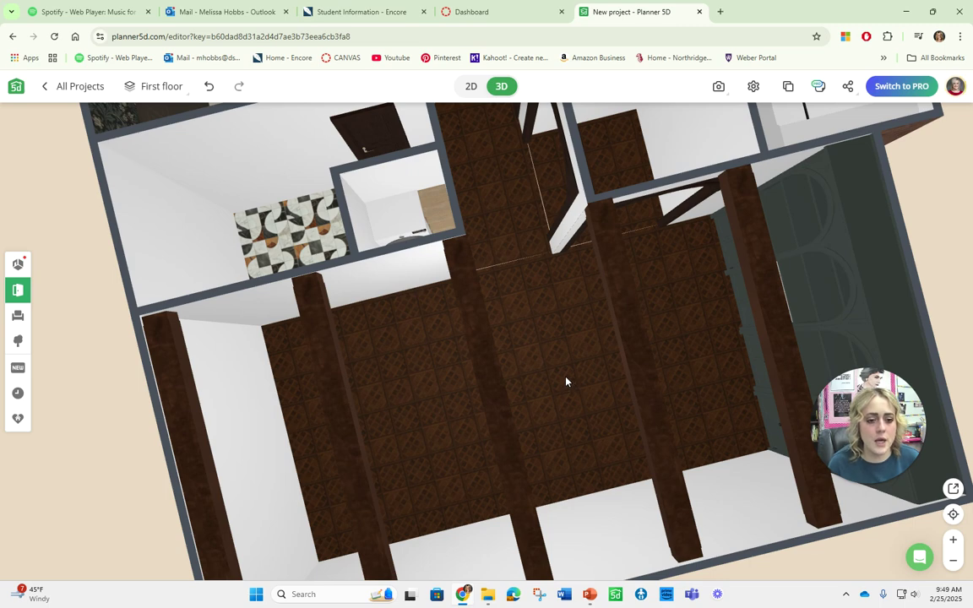
left_click_drag(563, 382, 485, 384)
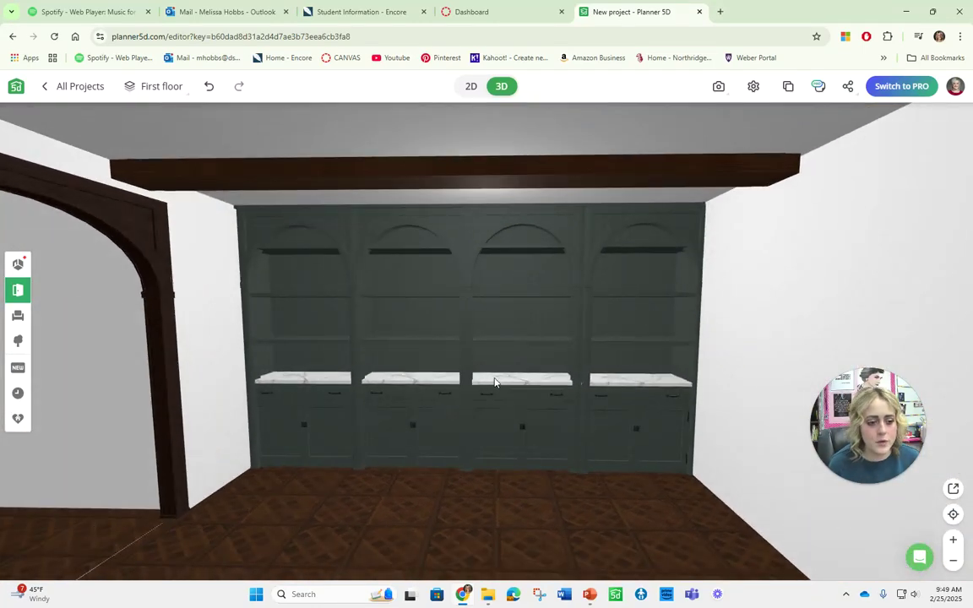